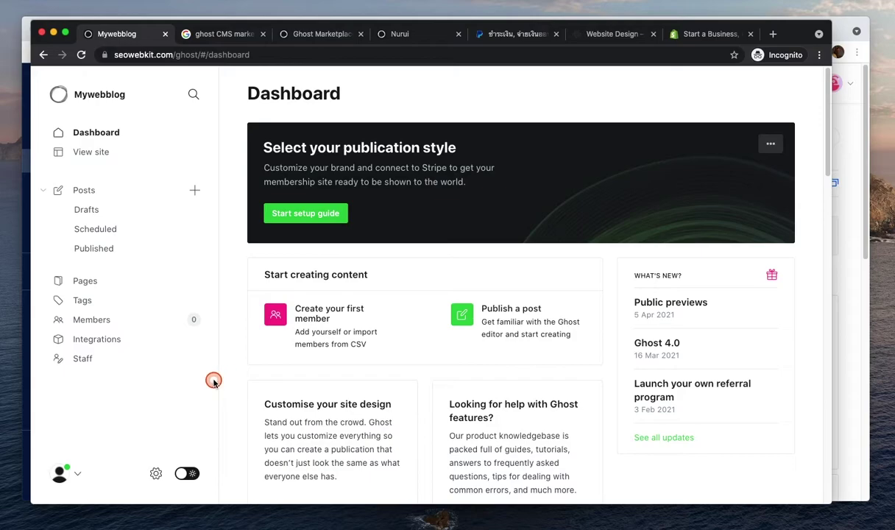
Open the settings page of the Mywebblog admin
{"action": "left_click", "coordinate": [155, 475]}
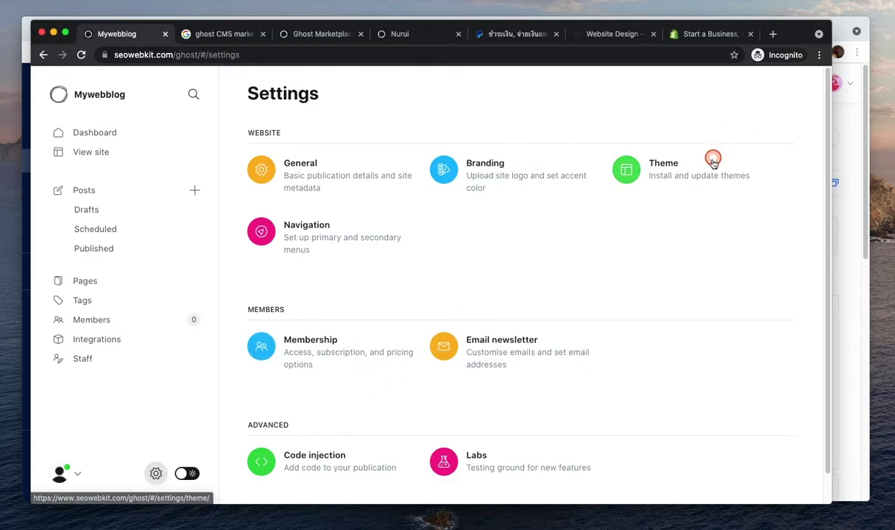
In a new browser tab, search the web for "themeforest" and open the ThemeForest website from the organic result
{"action": "left_click", "coordinate": [773, 33]}
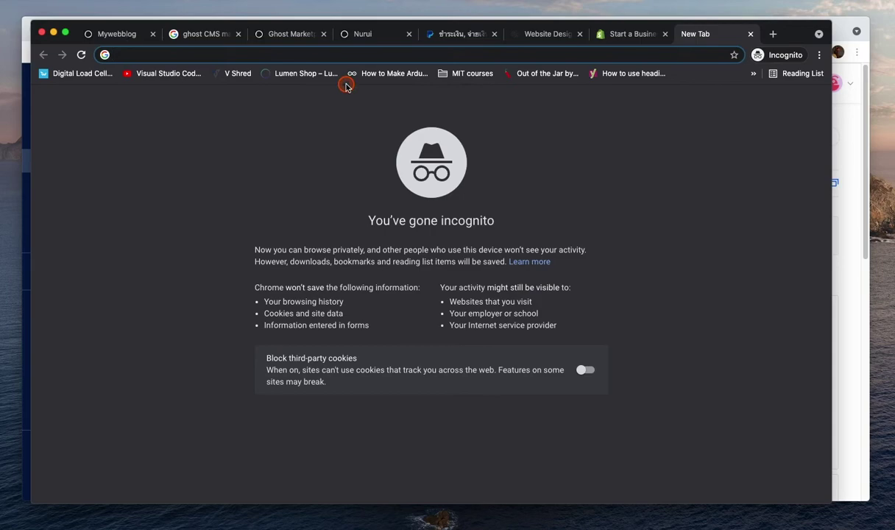
{"action": "type", "text": "theme"}
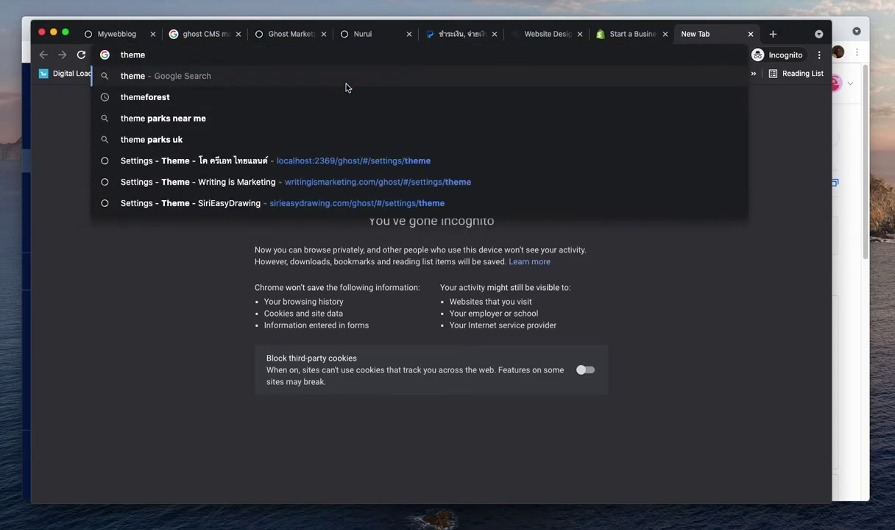
{"action": "type", "text": "forest"}
{"action": "left_click", "coordinate": [347, 82]}
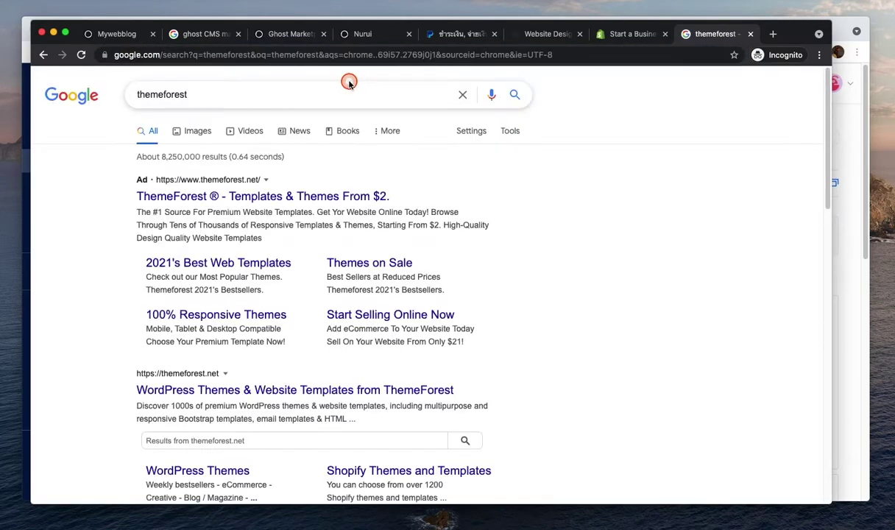
{"action": "left_click", "coordinate": [245, 392]}
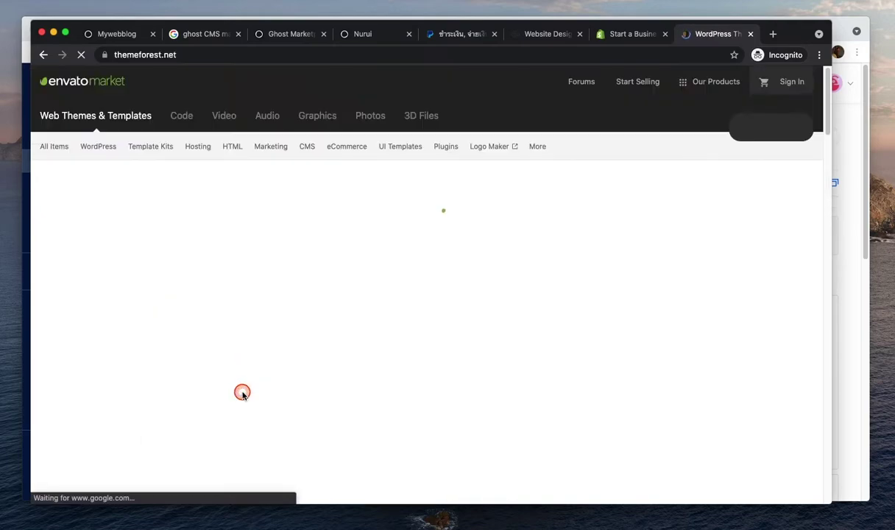
Open ThemeForest's popular items in the WordPress category and look through the best-selling themes and their prices
{"action": "scroll", "coordinate": [355, 266], "scroll_direction": "down", "scroll_amount": 1}
{"action": "mouse_move", "coordinate": [98, 103]}
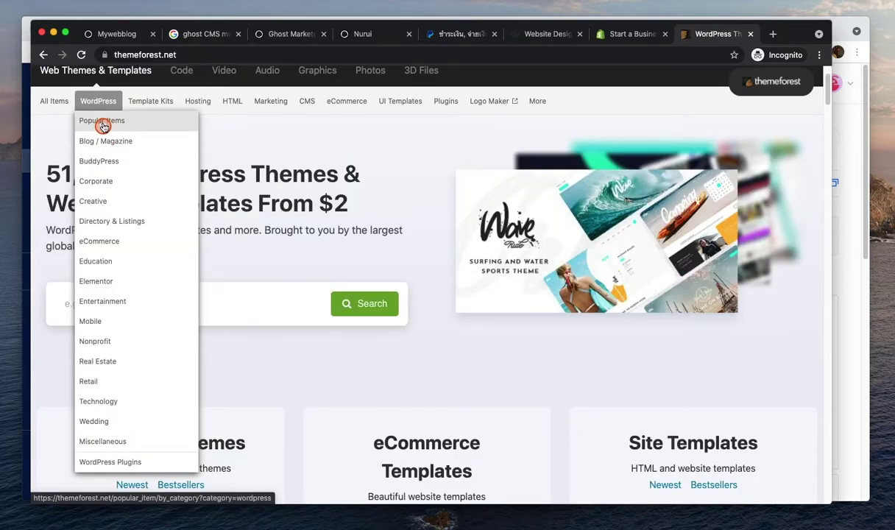
{"action": "left_click", "coordinate": [95, 122]}
{"action": "scroll", "coordinate": [346, 261], "scroll_direction": "down", "scroll_amount": 3}
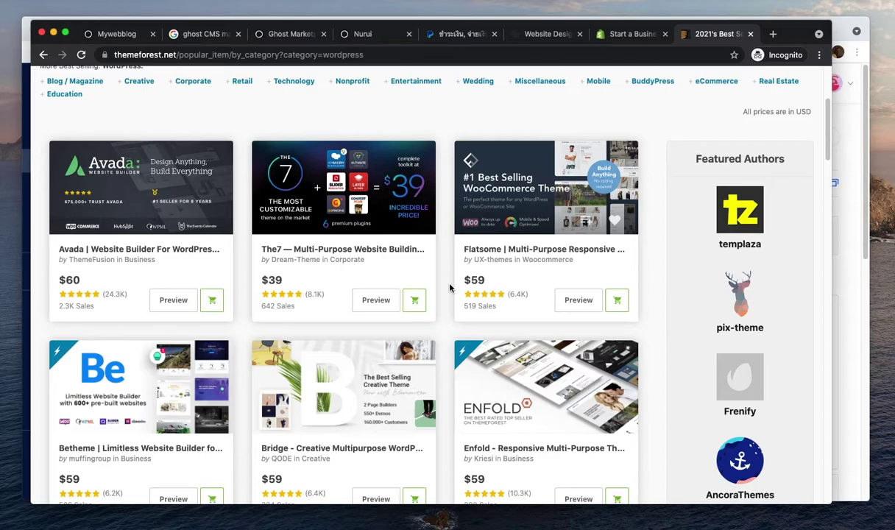
{"action": "scroll", "coordinate": [454, 287], "scroll_direction": "down", "scroll_amount": 2}
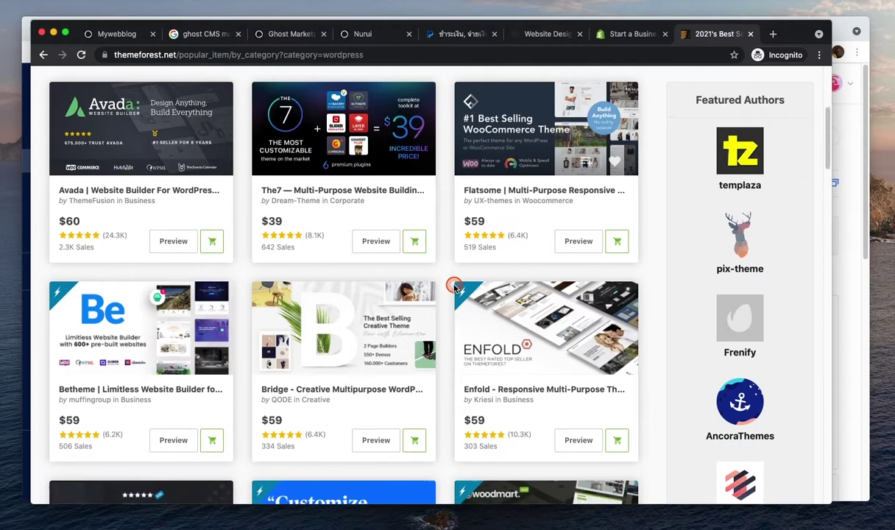
{"action": "scroll", "coordinate": [440, 294], "scroll_direction": "down", "scroll_amount": 2}
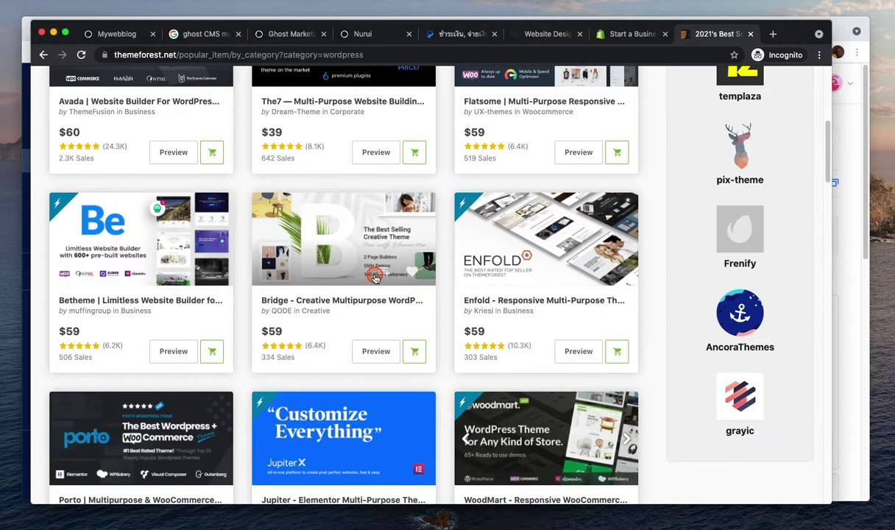
Open the Bridge creative multipurpose theme in a separate browser tab and look through its item page
{"action": "left_click", "coordinate": [352, 301], "text": "super"}
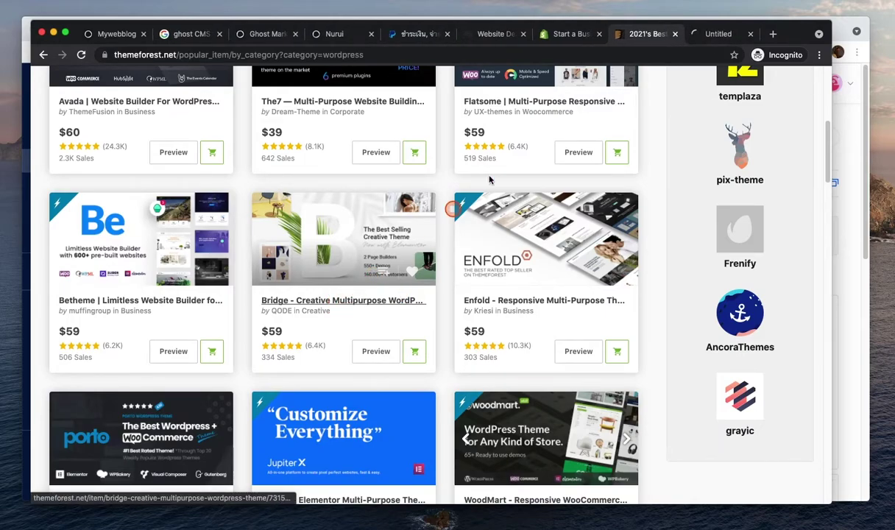
{"action": "left_click", "coordinate": [713, 34]}
{"action": "scroll", "coordinate": [482, 252], "scroll_direction": "down", "scroll_amount": 10}
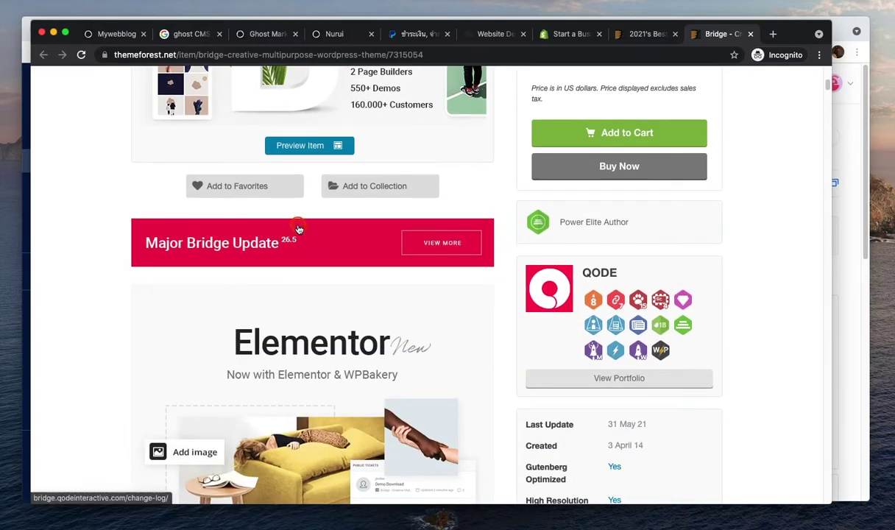
Open the full-screen preview of the Bridge theme and examine its demo page and feature sections
{"action": "left_click", "coordinate": [301, 146]}
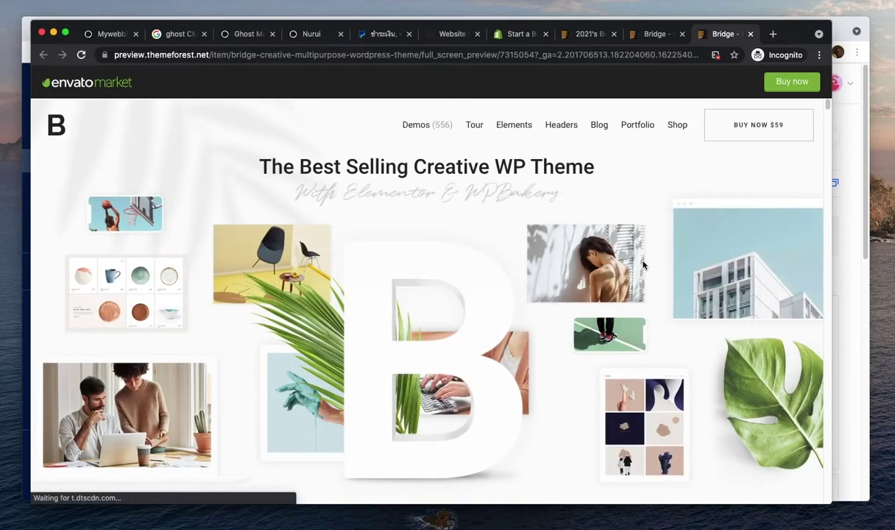
{"action": "scroll", "coordinate": [642, 265], "scroll_direction": "down", "scroll_amount": 5}
{"action": "left_click", "coordinate": [628, 287]}
{"action": "scroll", "coordinate": [628, 287], "scroll_direction": "down", "scroll_amount": 3}
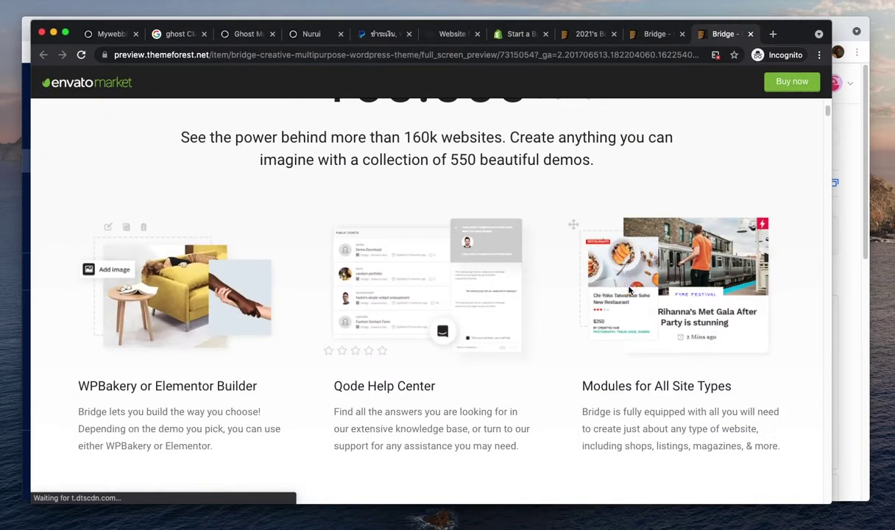
{"action": "scroll", "coordinate": [629, 290], "scroll_direction": "down", "scroll_amount": 5}
Check the Bridge item page again, and browse further down the list of popular WordPress themes
{"action": "left_click", "coordinate": [654, 40]}
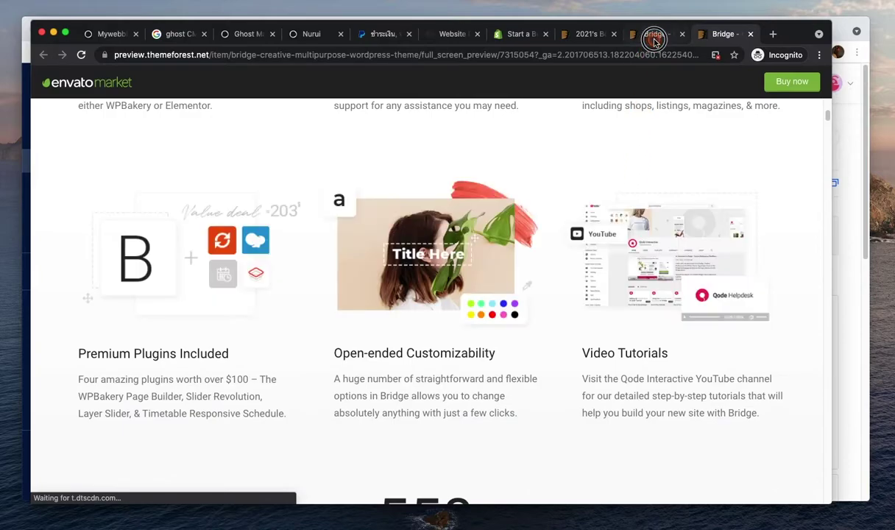
{"action": "scroll", "coordinate": [567, 117], "scroll_direction": "down", "scroll_amount": 4}
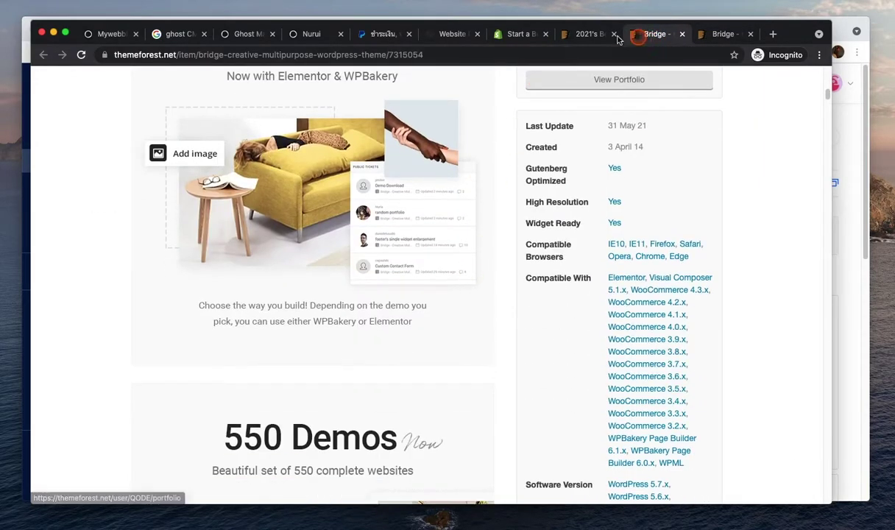
{"action": "left_click", "coordinate": [581, 34]}
{"action": "scroll", "coordinate": [445, 235], "scroll_direction": "down", "scroll_amount": 4}
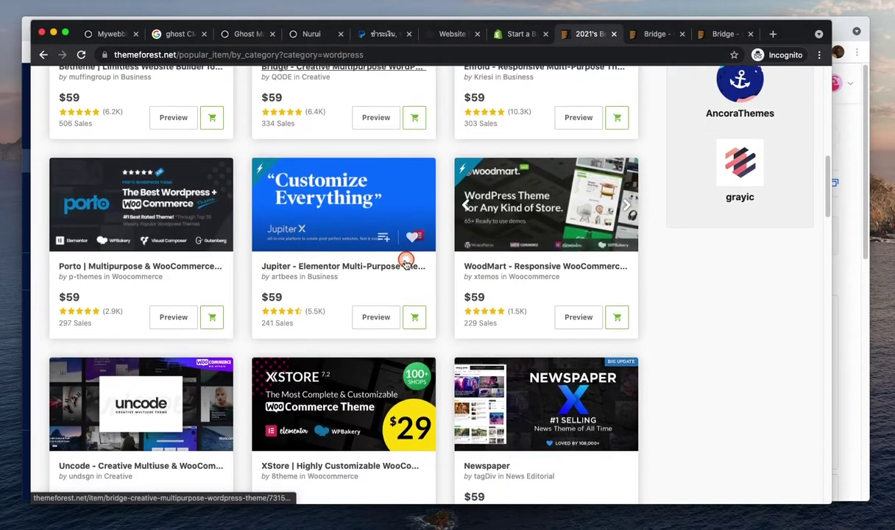
{"action": "scroll", "coordinate": [230, 291], "scroll_direction": "down", "scroll_amount": 4}
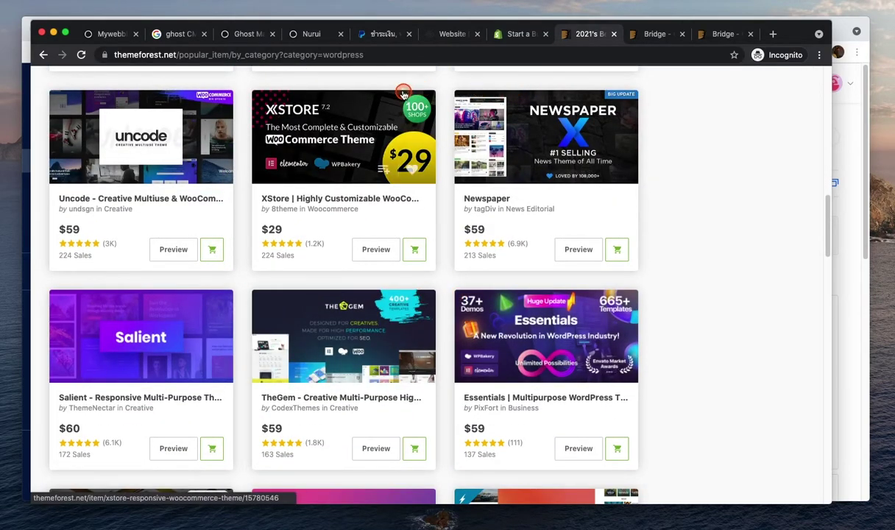
Return to the Mywebblog admin settings page by way of the open Ghost Marketplace and search result pages
{"action": "left_click", "coordinate": [241, 34]}
{"action": "scroll", "coordinate": [358, 199], "scroll_direction": "up", "scroll_amount": 2}
{"action": "left_click", "coordinate": [170, 34]}
{"action": "left_click", "coordinate": [105, 37]}
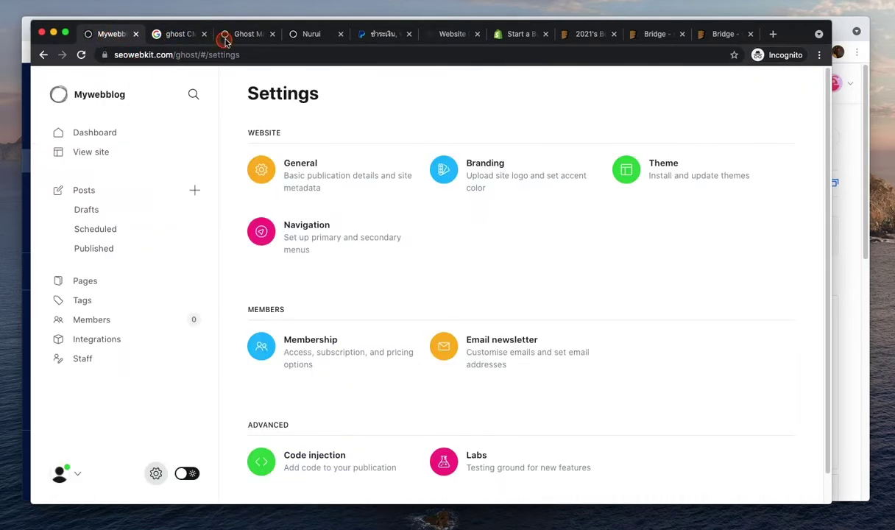
Go from the "ghost CMS marketplace" search results to the Ghost Marketplace page and examine its Themes section with prices
{"action": "left_click", "coordinate": [187, 38]}
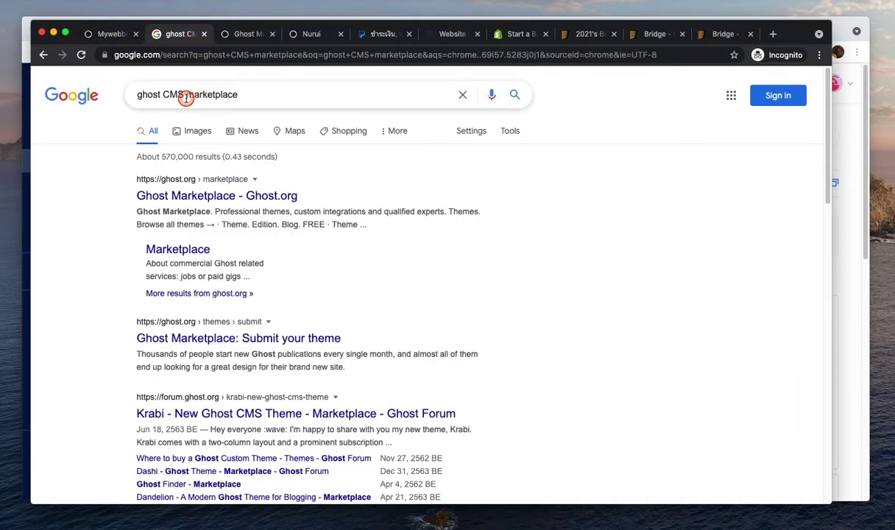
{"action": "left_click", "coordinate": [247, 35]}
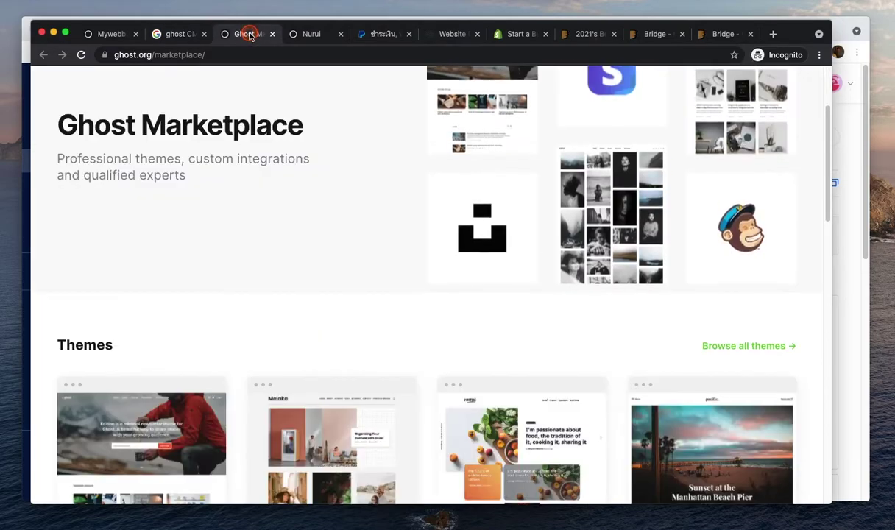
{"action": "scroll", "coordinate": [335, 159], "scroll_direction": "up", "scroll_amount": 1}
{"action": "scroll", "coordinate": [335, 159], "scroll_direction": "down", "scroll_amount": 3}
{"action": "scroll", "coordinate": [335, 156], "scroll_direction": "up", "scroll_amount": 5}
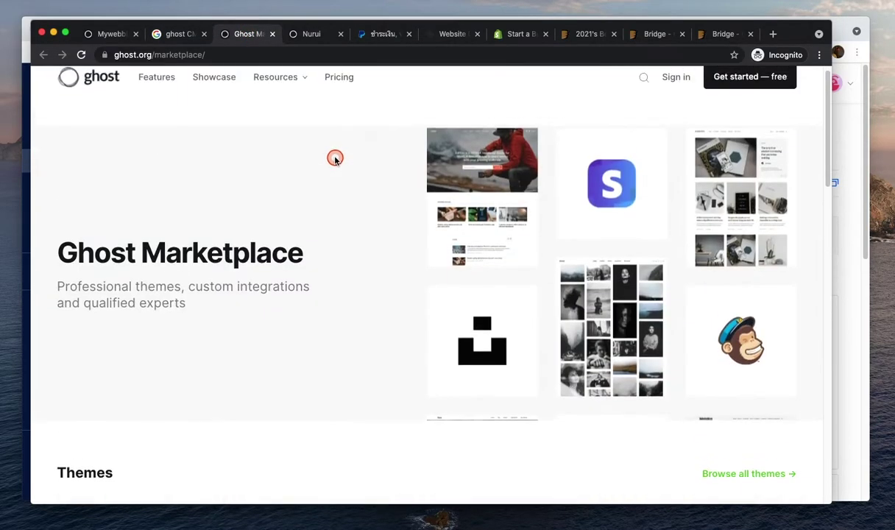
{"action": "scroll", "coordinate": [575, 282], "scroll_direction": "down", "scroll_amount": 5}
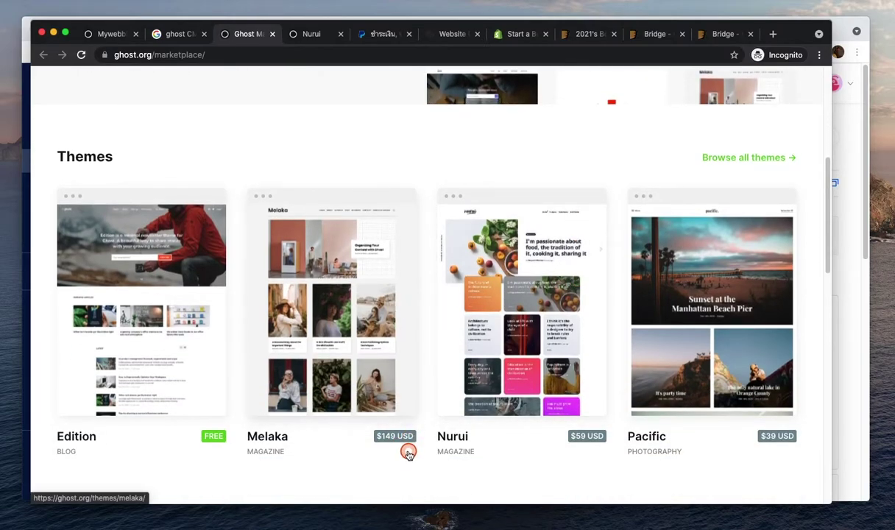
{"action": "scroll", "coordinate": [403, 444], "scroll_direction": "down", "scroll_amount": 1}
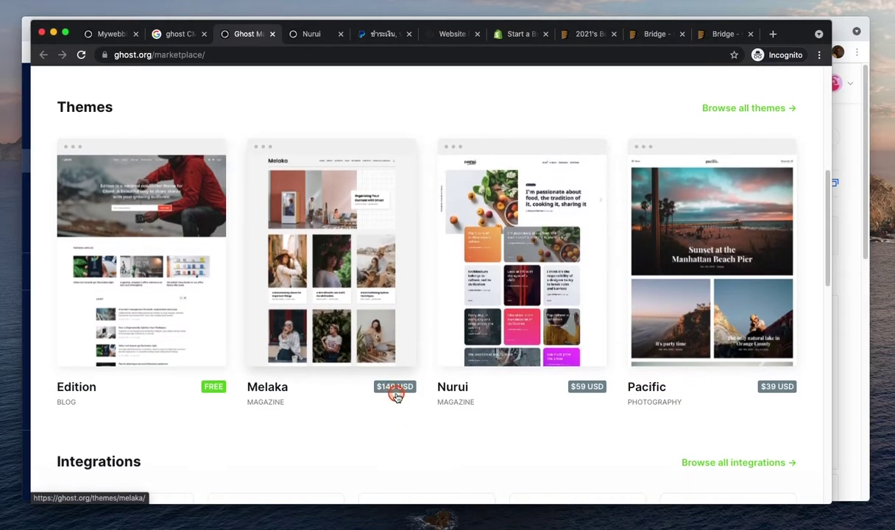
{"action": "scroll", "coordinate": [662, 294], "scroll_direction": "up", "scroll_amount": 1}
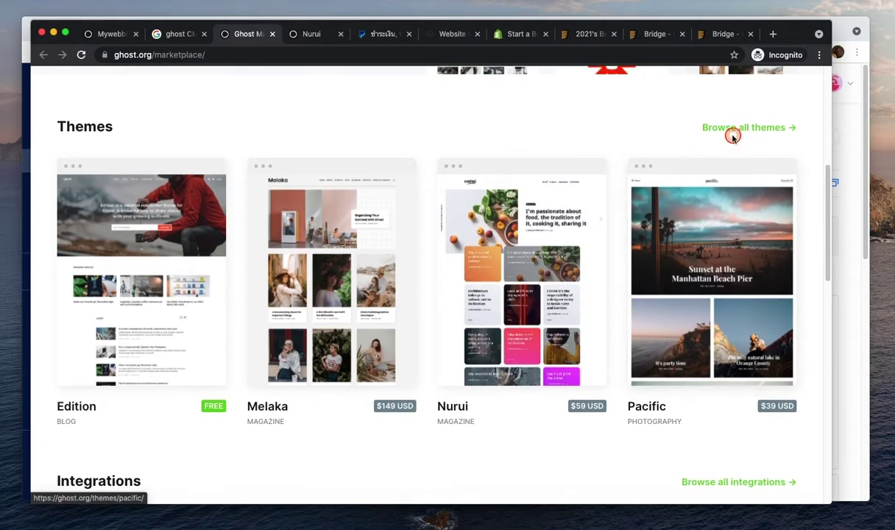
Open the full Ghost theme catalogue and look through the listed themes and their prices
{"action": "left_click", "coordinate": [714, 130]}
{"action": "scroll", "coordinate": [518, 284], "scroll_direction": "down", "scroll_amount": 5}
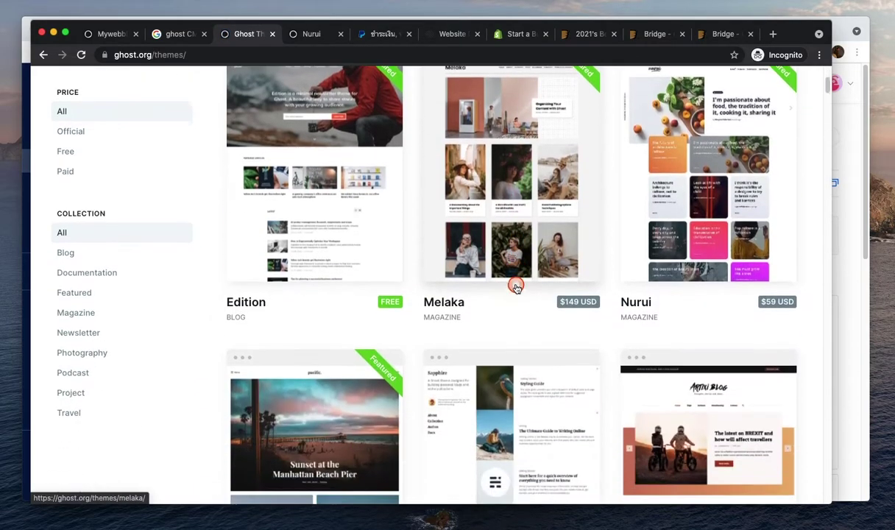
{"action": "scroll", "coordinate": [429, 279], "scroll_direction": "up", "scroll_amount": 2}
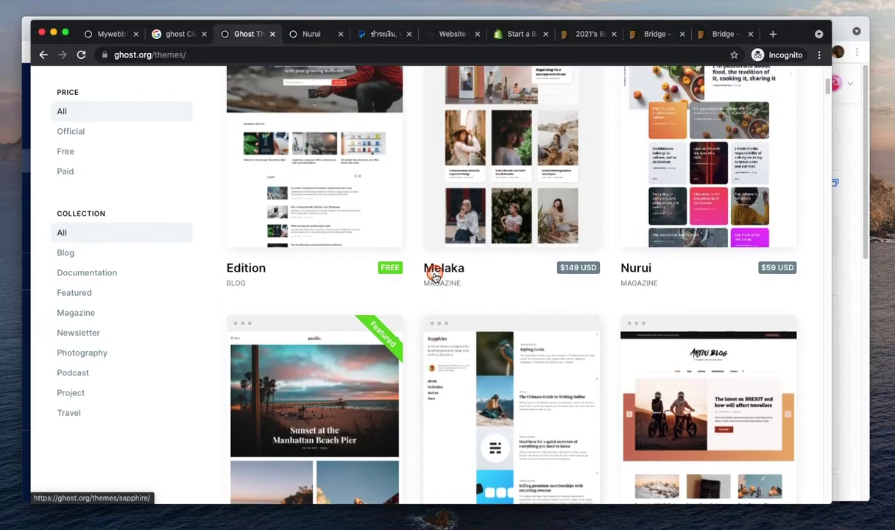
{"action": "scroll", "coordinate": [410, 280], "scroll_direction": "down", "scroll_amount": 4}
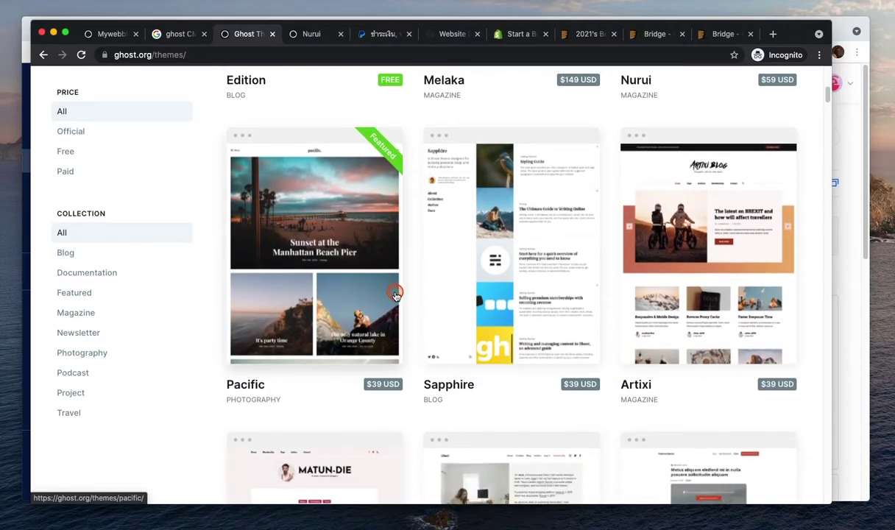
{"action": "scroll", "coordinate": [395, 294], "scroll_direction": "up", "scroll_amount": 3}
Filter the theme catalogue by the Featured, Newsletter and finally Photography collection, and look through the photography themes
{"action": "left_click", "coordinate": [88, 293]}
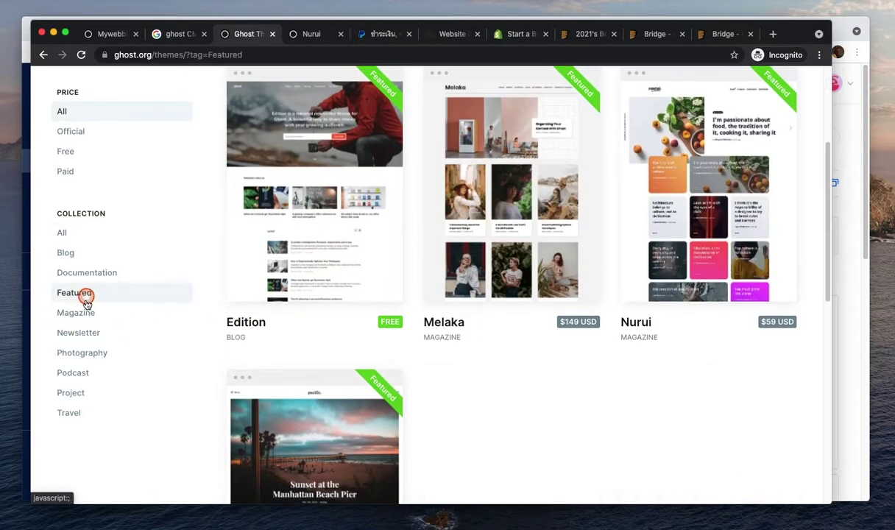
{"action": "left_click", "coordinate": [95, 332]}
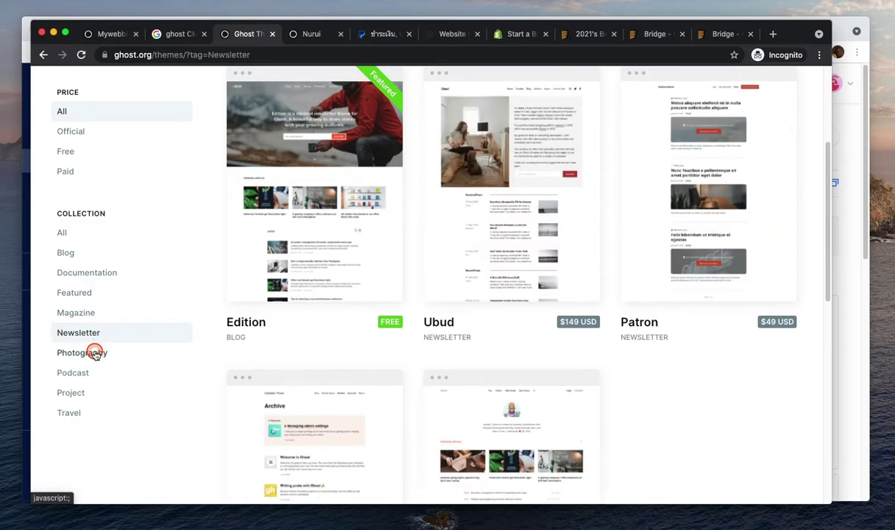
{"action": "left_click", "coordinate": [95, 353]}
{"action": "scroll", "coordinate": [522, 292], "scroll_direction": "up", "scroll_amount": 1}
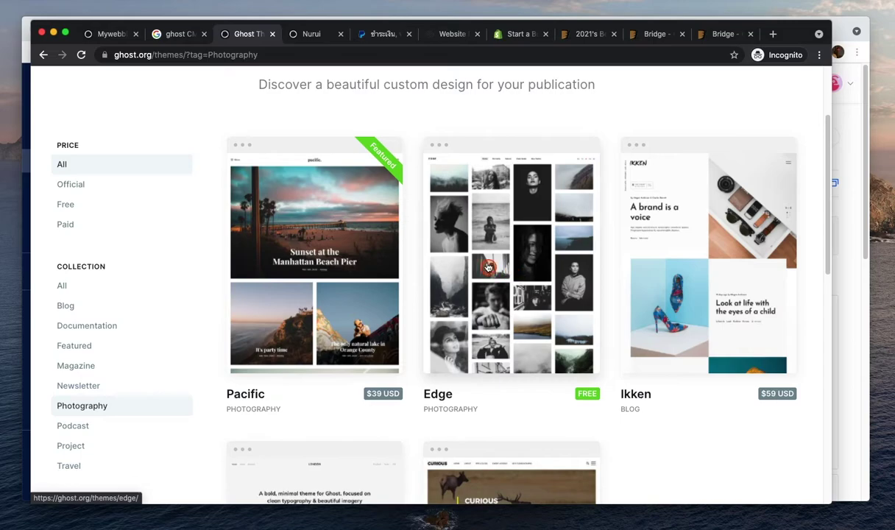
{"action": "scroll", "coordinate": [544, 317], "scroll_direction": "down", "scroll_amount": 2}
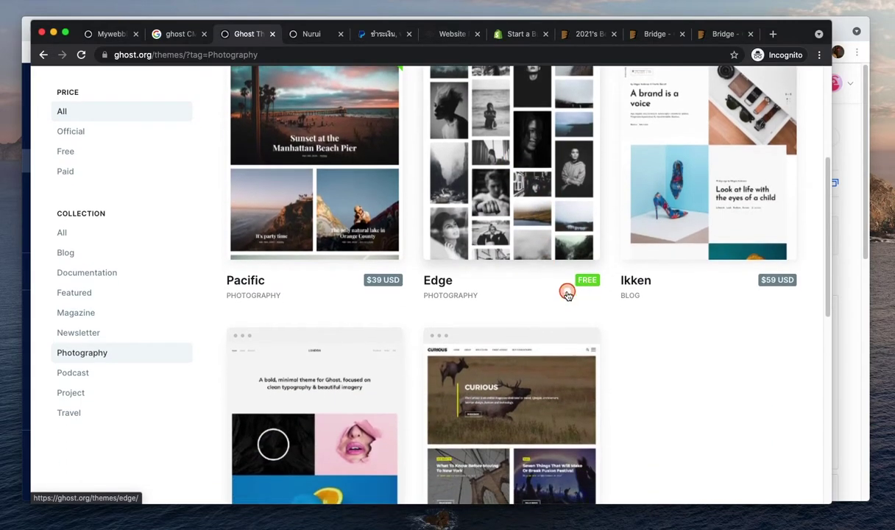
Open the free Edge photography theme, preview it in mobile and desktop layouts, and look through its desktop demo
{"action": "left_click", "coordinate": [481, 207]}
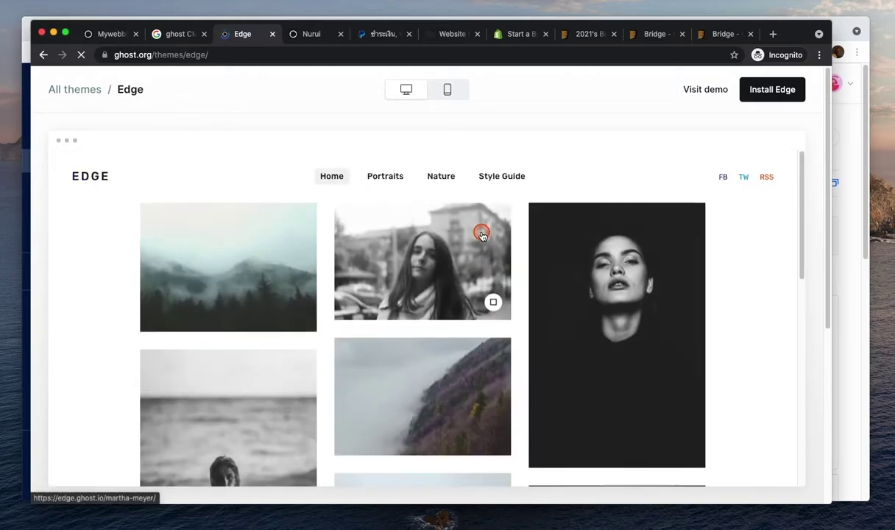
{"action": "left_click", "coordinate": [447, 89]}
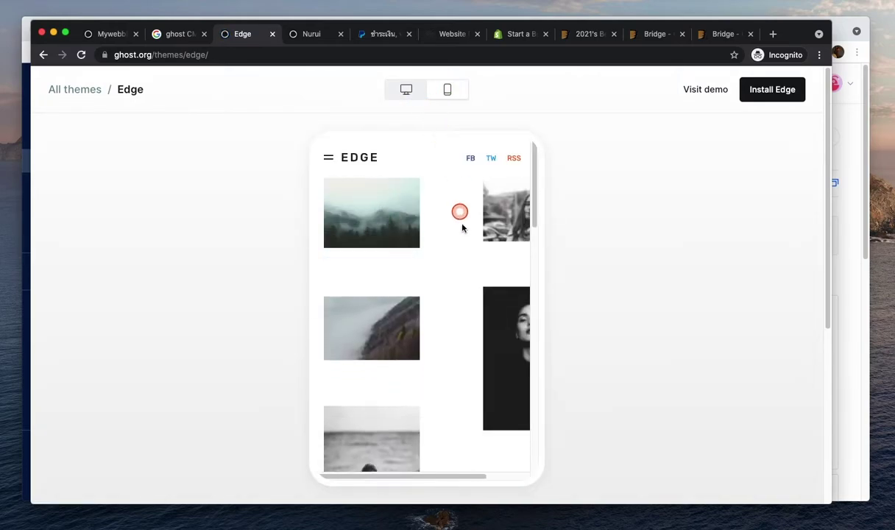
{"action": "left_click", "coordinate": [407, 89]}
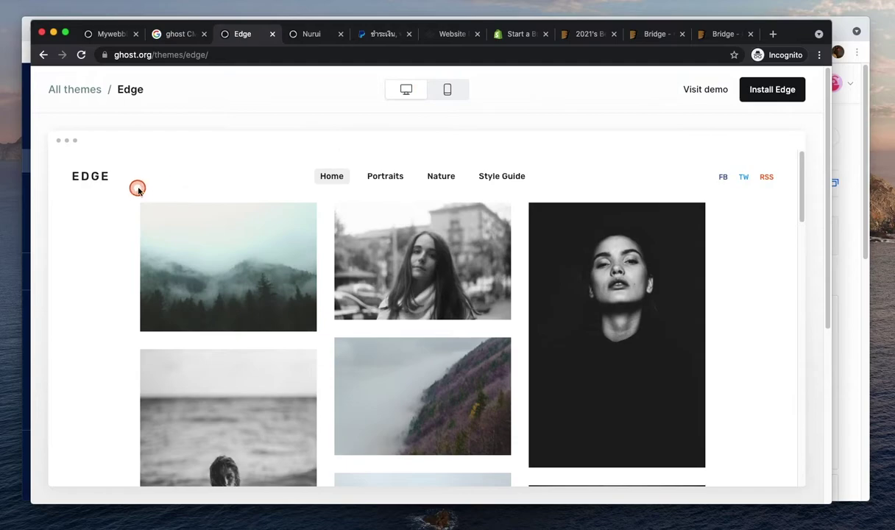
{"action": "scroll", "coordinate": [568, 234], "scroll_direction": "down", "scroll_amount": 15}
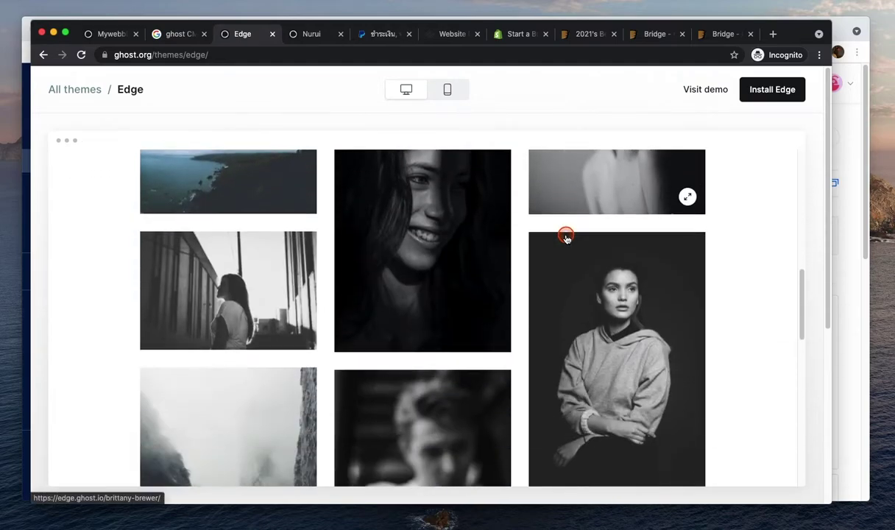
Look through the rest of the Edge theme's demo and return to the full theme catalogue
{"action": "scroll", "coordinate": [567, 237], "scroll_direction": "down", "scroll_amount": 3}
{"action": "scroll", "coordinate": [593, 237], "scroll_direction": "down", "scroll_amount": 5}
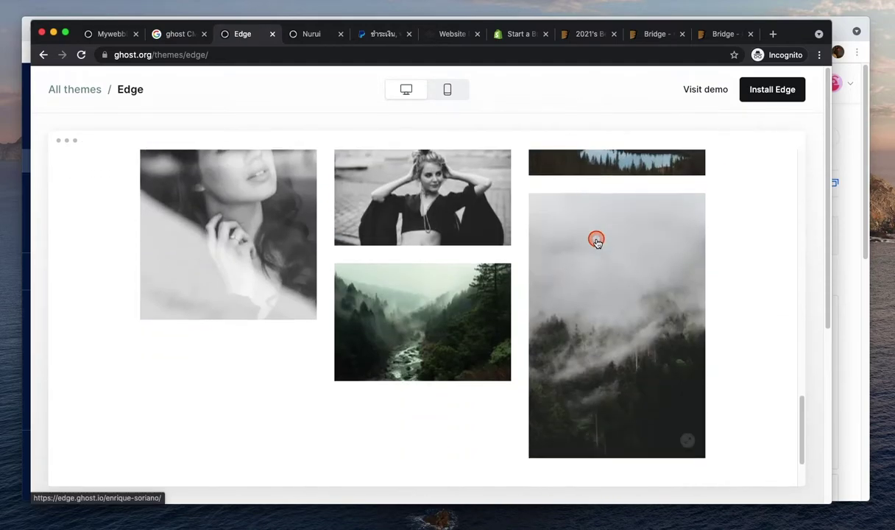
{"action": "scroll", "coordinate": [557, 233], "scroll_direction": "up", "scroll_amount": 5}
{"action": "left_click", "coordinate": [82, 91]}
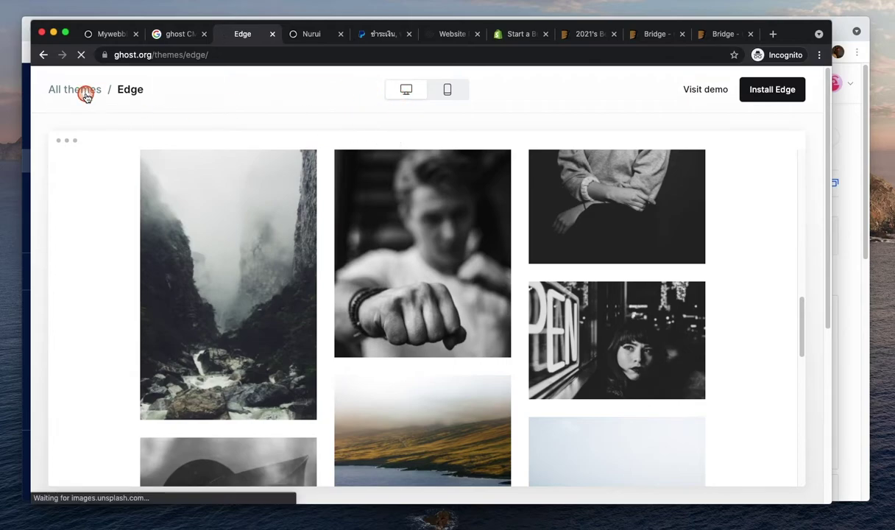
Open the Nurui magazine theme from the catalogue and look through its desktop demo
{"action": "scroll", "coordinate": [448, 325], "scroll_direction": "down", "scroll_amount": 5}
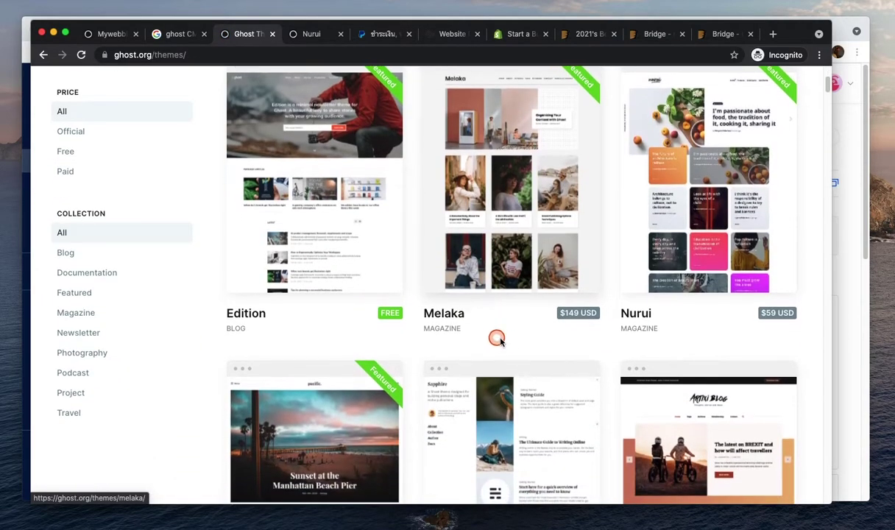
{"action": "scroll", "coordinate": [669, 349], "scroll_direction": "up", "scroll_amount": 2}
{"action": "left_click", "coordinate": [679, 295]}
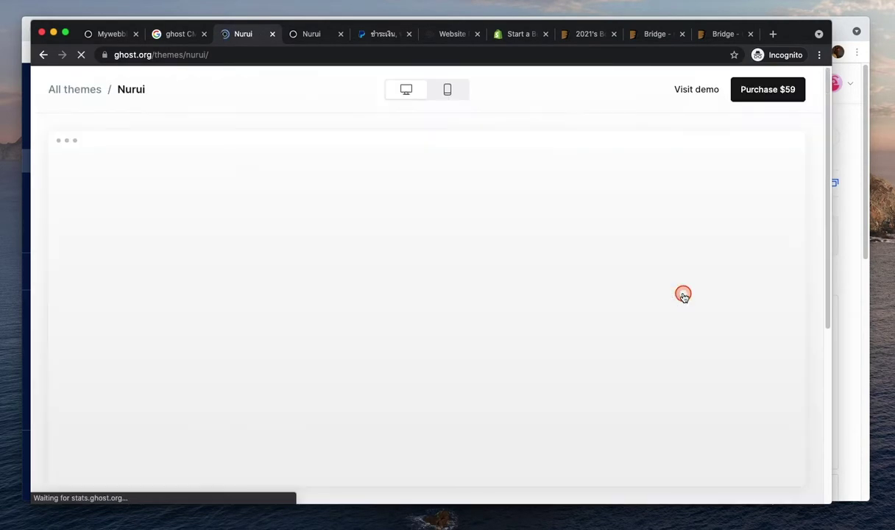
{"action": "scroll", "coordinate": [417, 324], "scroll_direction": "down", "scroll_amount": 8}
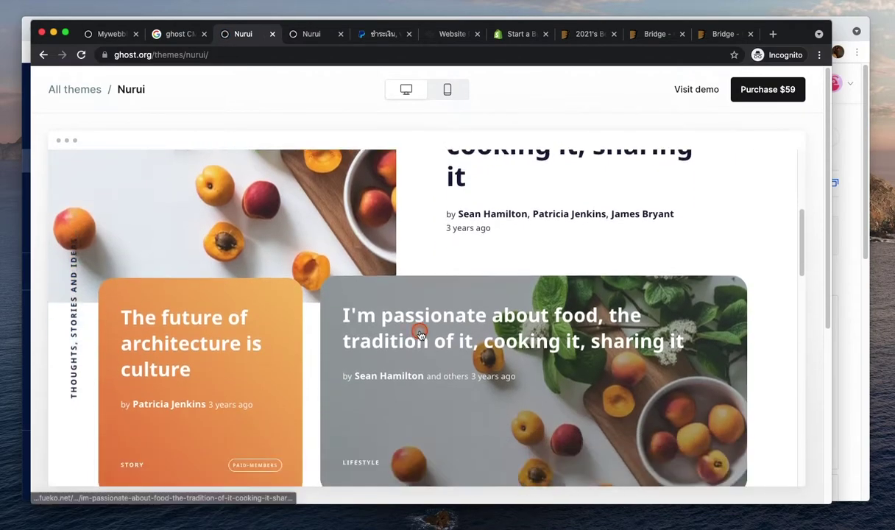
{"action": "scroll", "coordinate": [305, 324], "scroll_direction": "down", "scroll_amount": 2}
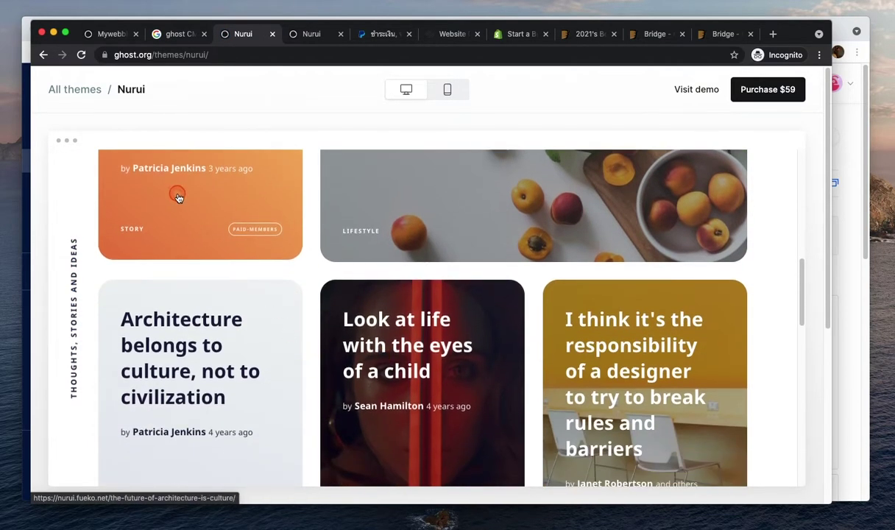
{"action": "scroll", "coordinate": [345, 287], "scroll_direction": "down", "scroll_amount": 5}
Return to the full theme catalogue and examine the theme designs and prices as far as Sinju, Partio and Liebling
{"action": "left_click", "coordinate": [78, 89]}
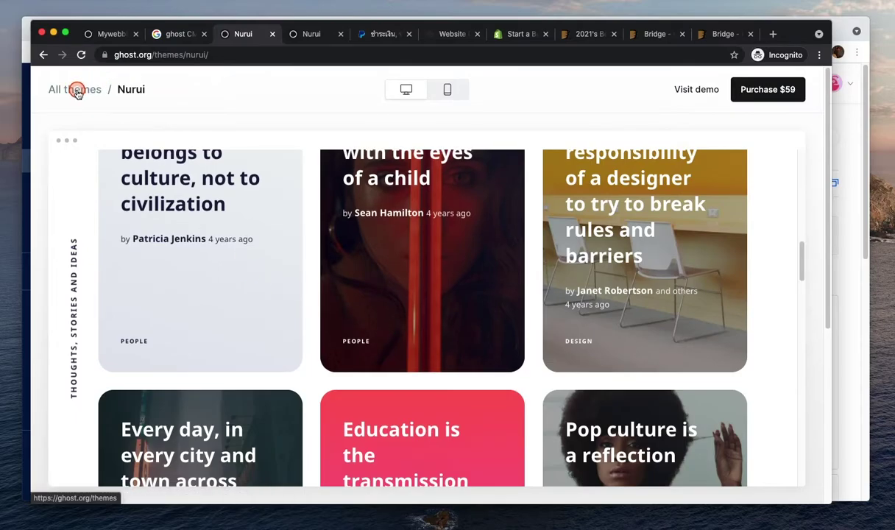
{"action": "scroll", "coordinate": [293, 170], "scroll_direction": "down", "scroll_amount": 12}
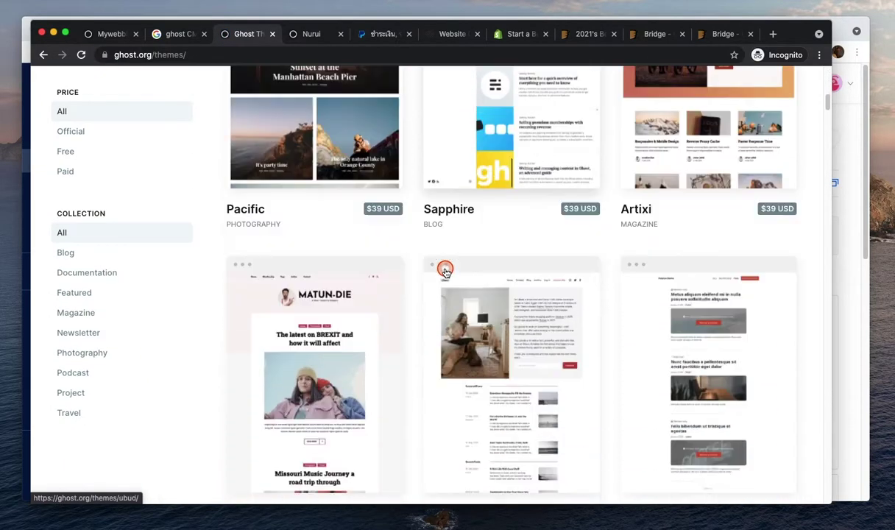
{"action": "scroll", "coordinate": [434, 279], "scroll_direction": "down", "scroll_amount": 6}
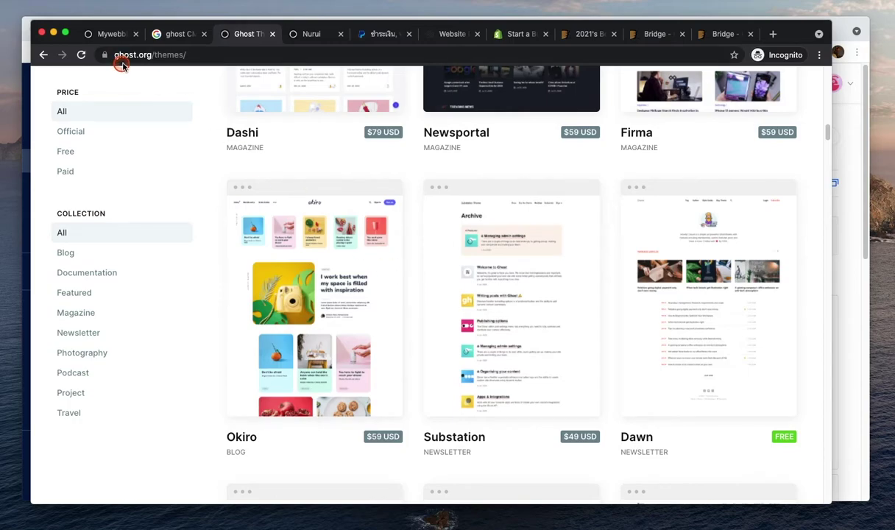
{"action": "scroll", "coordinate": [372, 318], "scroll_direction": "down", "scroll_amount": 1}
{"action": "scroll", "coordinate": [441, 325], "scroll_direction": "down", "scroll_amount": 3}
{"action": "scroll", "coordinate": [612, 302], "scroll_direction": "down", "scroll_amount": 5}
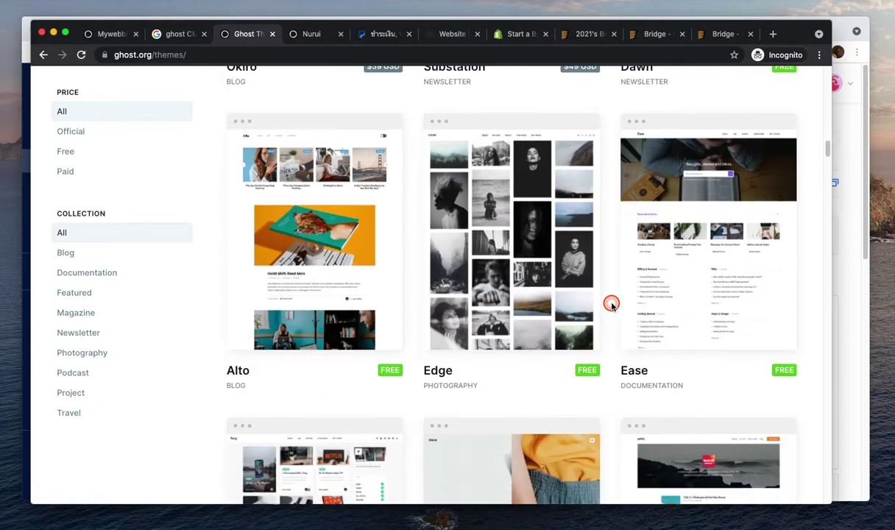
{"action": "scroll", "coordinate": [612, 303], "scroll_direction": "down", "scroll_amount": 5}
{"action": "scroll", "coordinate": [611, 305], "scroll_direction": "down", "scroll_amount": 5}
{"action": "scroll", "coordinate": [607, 306], "scroll_direction": "down", "scroll_amount": 1}
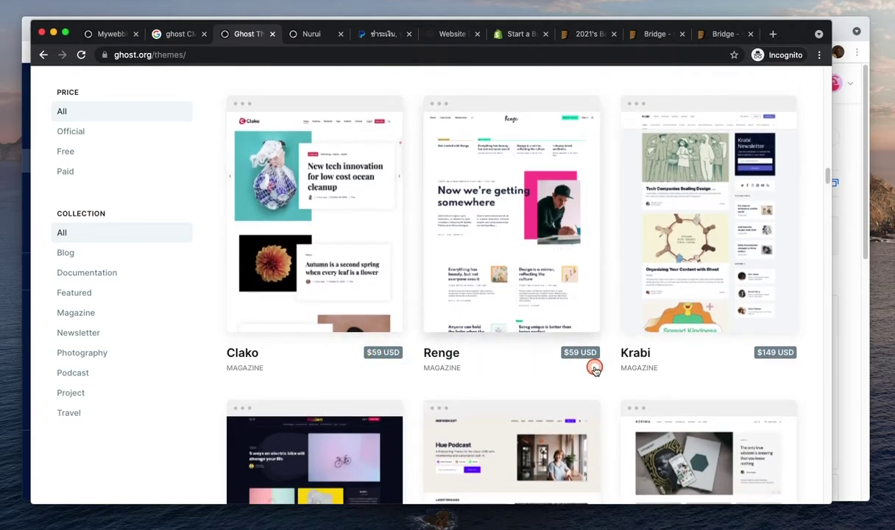
{"action": "scroll", "coordinate": [594, 370], "scroll_direction": "down", "scroll_amount": 5}
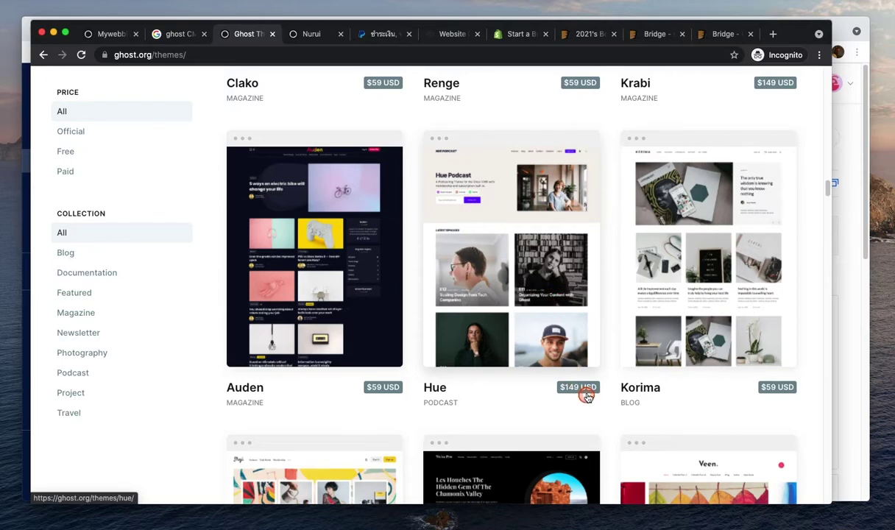
{"action": "scroll", "coordinate": [588, 396], "scroll_direction": "down", "scroll_amount": 5}
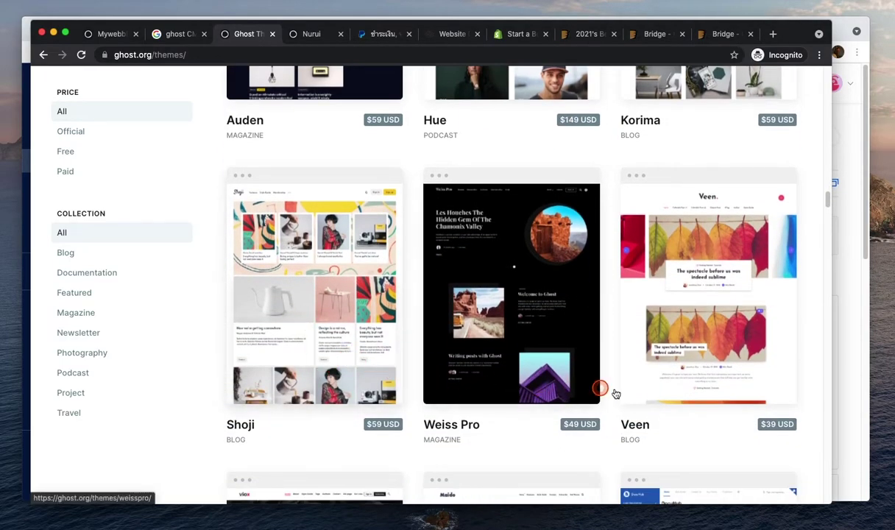
{"action": "scroll", "coordinate": [638, 366], "scroll_direction": "down", "scroll_amount": 9}
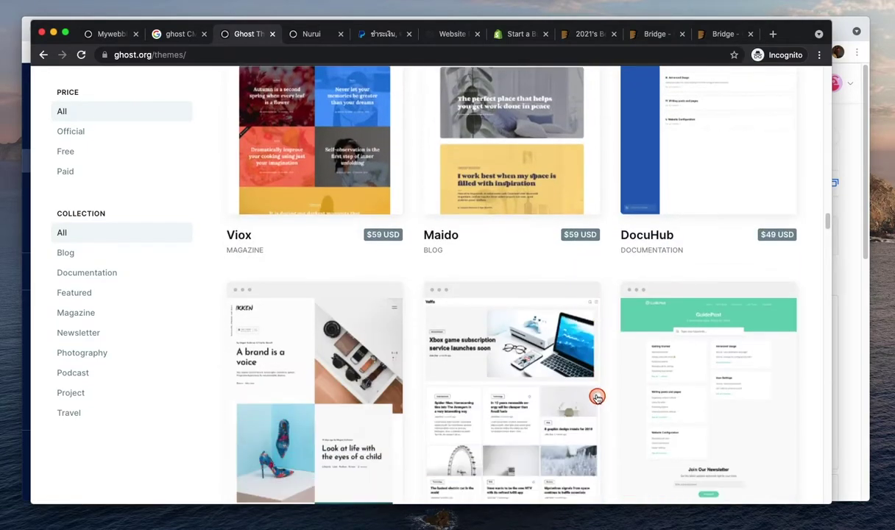
{"action": "scroll", "coordinate": [581, 375], "scroll_direction": "down", "scroll_amount": 6}
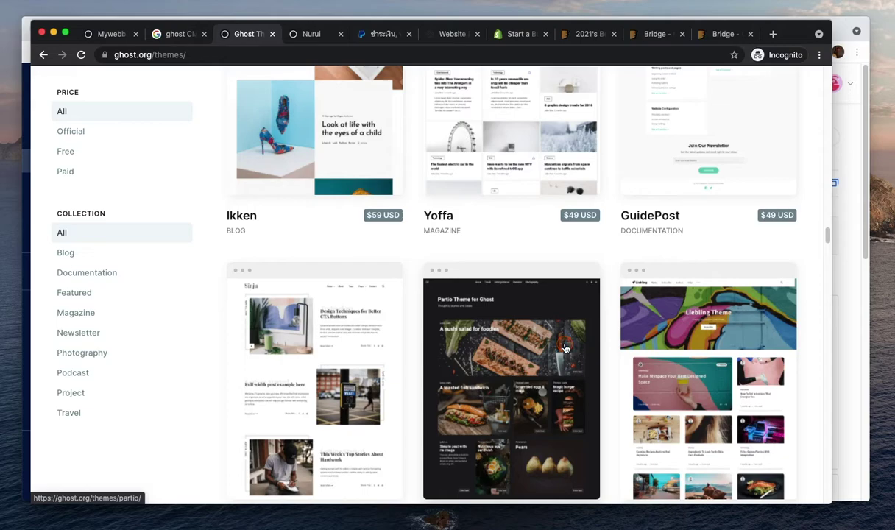
{"action": "scroll", "coordinate": [565, 348], "scroll_direction": "down", "scroll_amount": 3}
{"action": "left_click", "coordinate": [575, 349]}
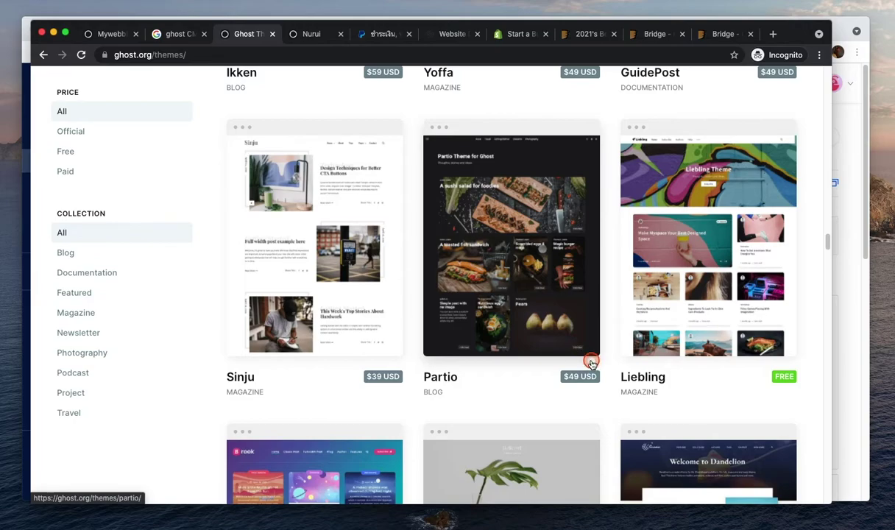
Examine the designs and prices of the further catalogue themes from Breek and Sublime to Keima, London and Primula
{"action": "scroll", "coordinate": [591, 363], "scroll_direction": "down", "scroll_amount": 1}
{"action": "scroll", "coordinate": [591, 362], "scroll_direction": "down", "scroll_amount": 4}
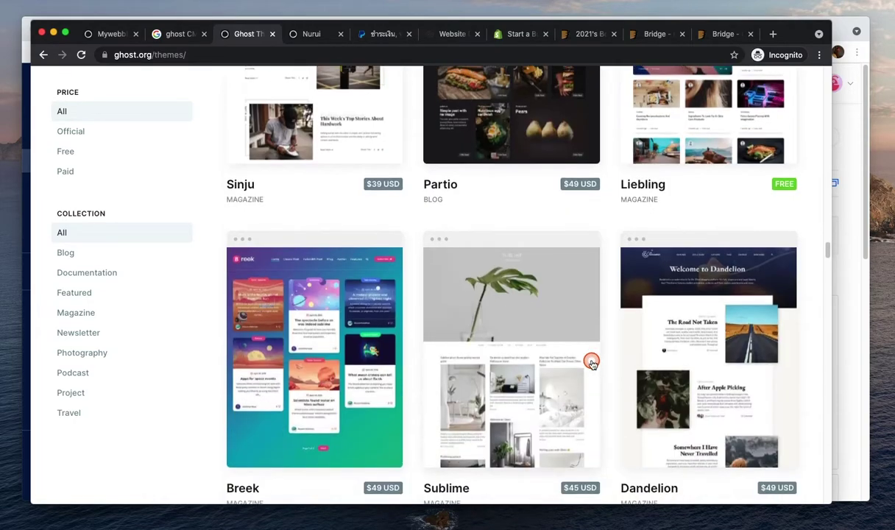
{"action": "scroll", "coordinate": [590, 363], "scroll_direction": "down", "scroll_amount": 2}
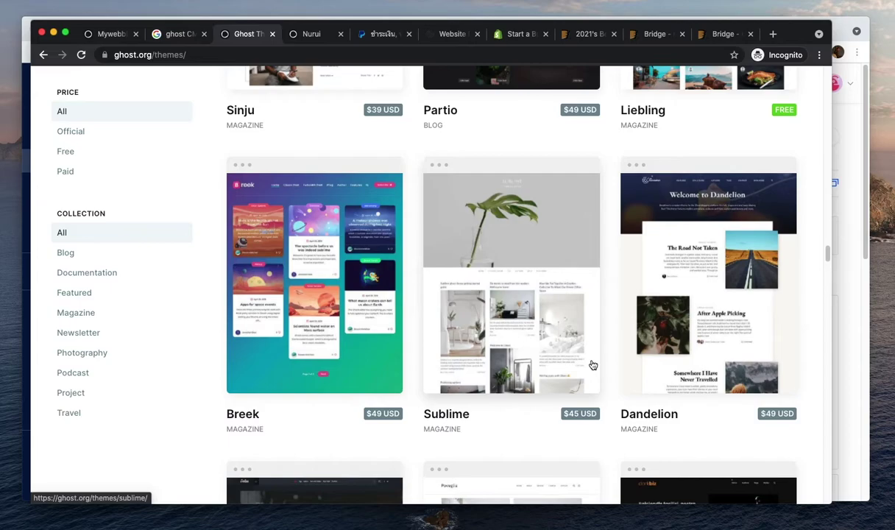
{"action": "scroll", "coordinate": [559, 346], "scroll_direction": "down", "scroll_amount": 3}
{"action": "scroll", "coordinate": [548, 338], "scroll_direction": "down", "scroll_amount": 1}
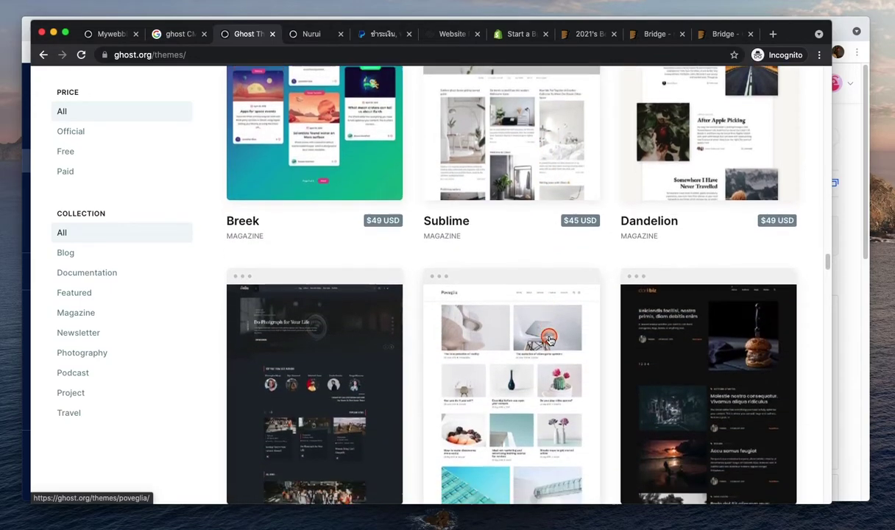
{"action": "scroll", "coordinate": [549, 337], "scroll_direction": "down", "scroll_amount": 2}
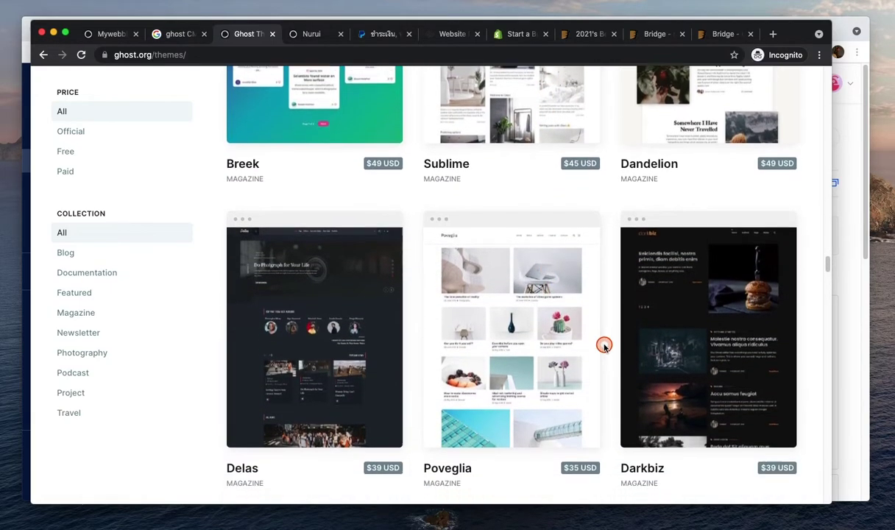
{"action": "scroll", "coordinate": [534, 351], "scroll_direction": "down", "scroll_amount": 4}
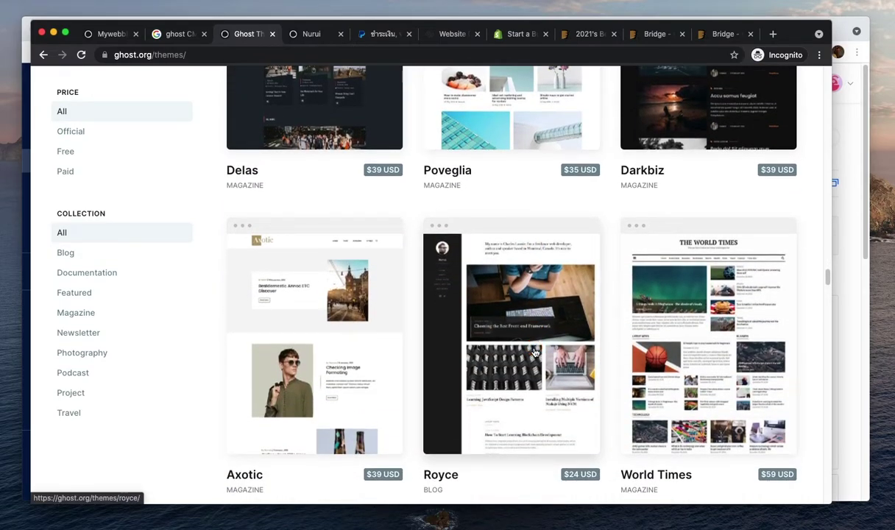
{"action": "scroll", "coordinate": [535, 353], "scroll_direction": "down", "scroll_amount": 5}
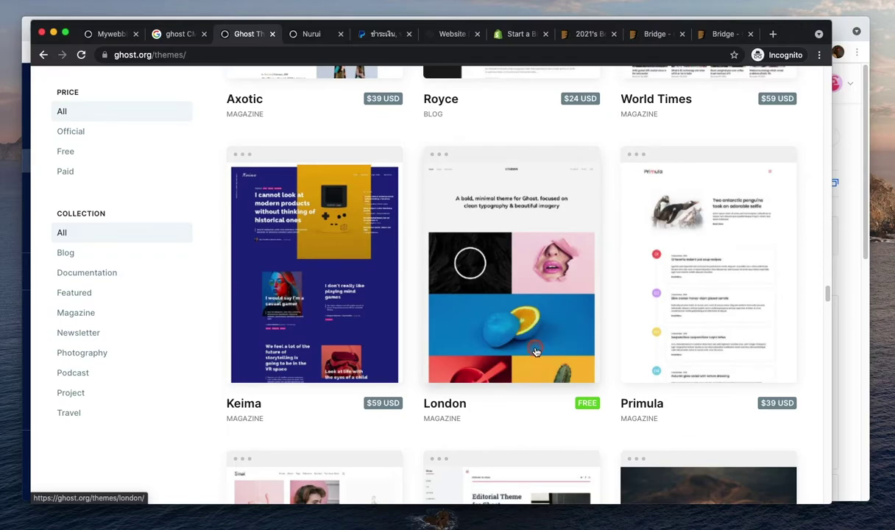
{"action": "left_click", "coordinate": [496, 288]}
{"action": "scroll", "coordinate": [471, 285], "scroll_direction": "down", "scroll_amount": 5}
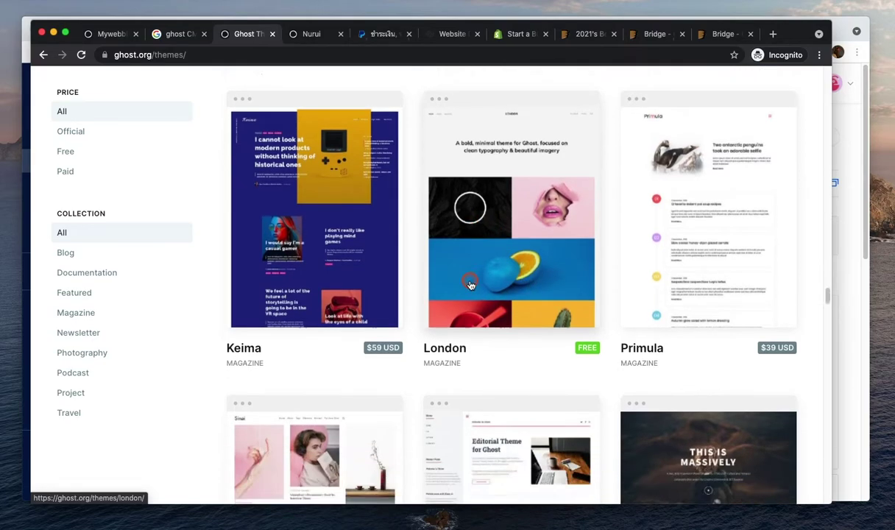
Switch to the open Shopify homepage and look through its Sell, Manage and Market options
{"action": "left_click", "coordinate": [519, 35]}
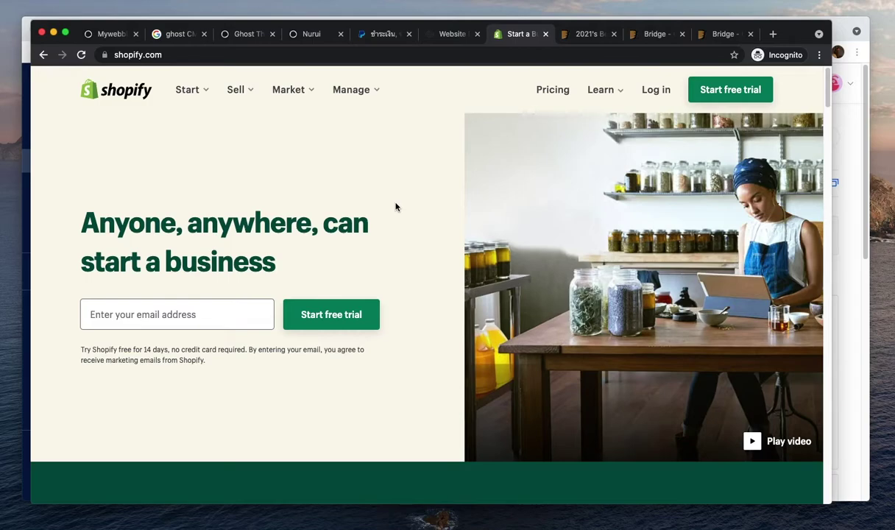
{"action": "left_click", "coordinate": [116, 93]}
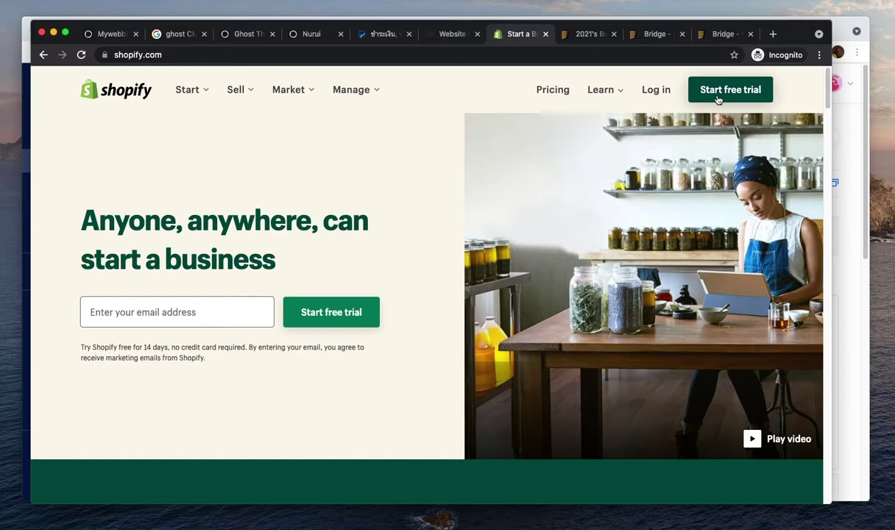
{"action": "left_click", "coordinate": [248, 90]}
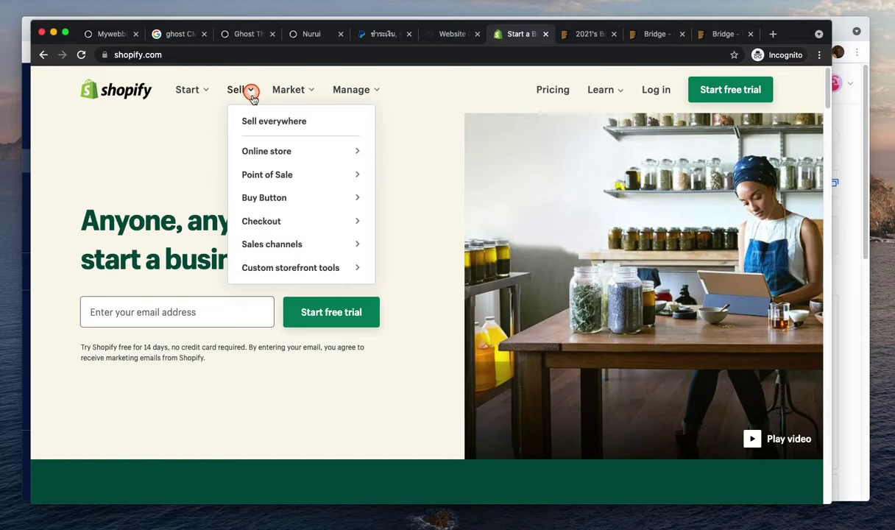
{"action": "left_click", "coordinate": [376, 91]}
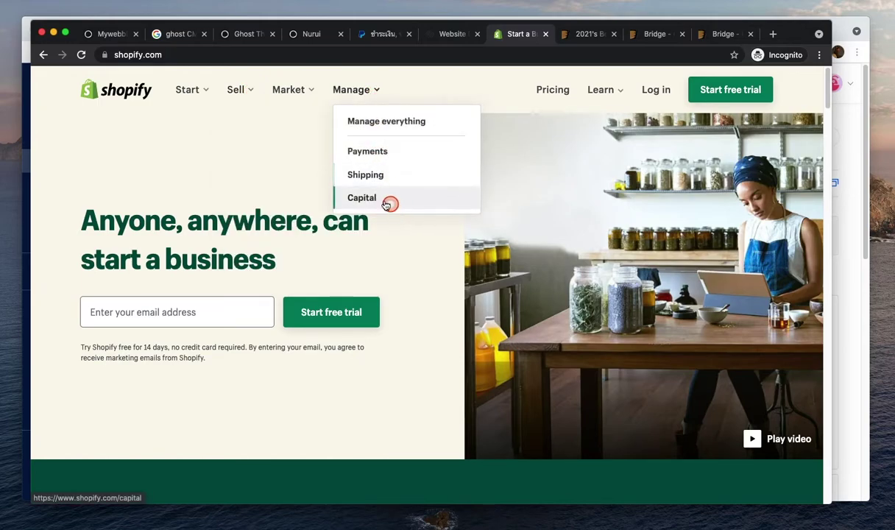
{"action": "left_click", "coordinate": [307, 91]}
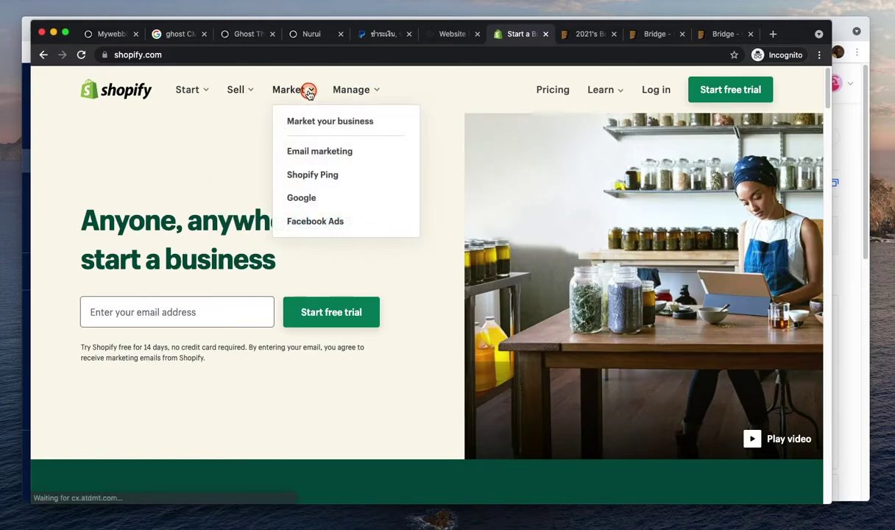
{"action": "left_click", "coordinate": [453, 184]}
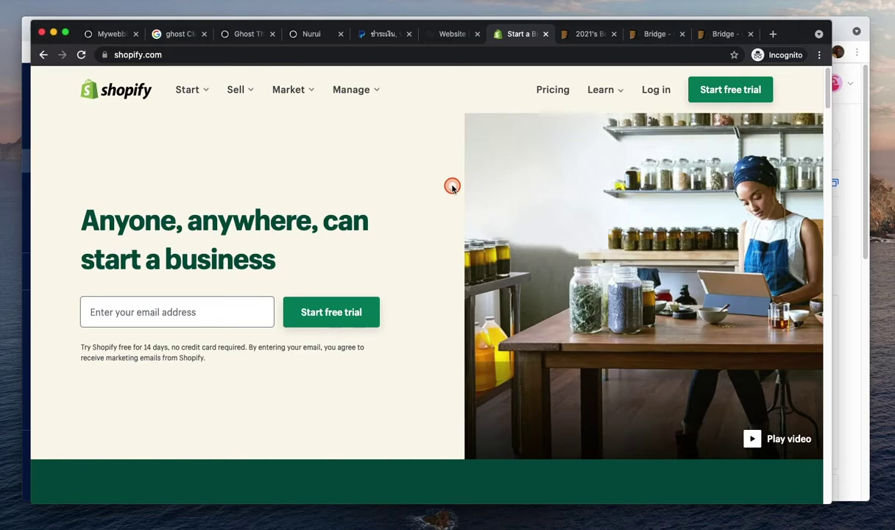
Examine the Shopify homepage's example stores and its sections on starting, selling everywhere and marketing a business
{"action": "scroll", "coordinate": [451, 186], "scroll_direction": "down", "scroll_amount": 3}
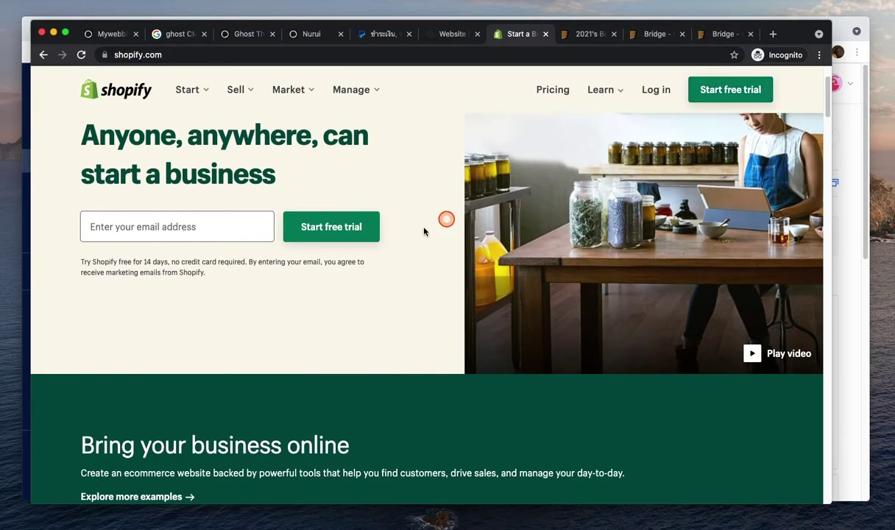
{"action": "scroll", "coordinate": [445, 225], "scroll_direction": "down", "scroll_amount": 10}
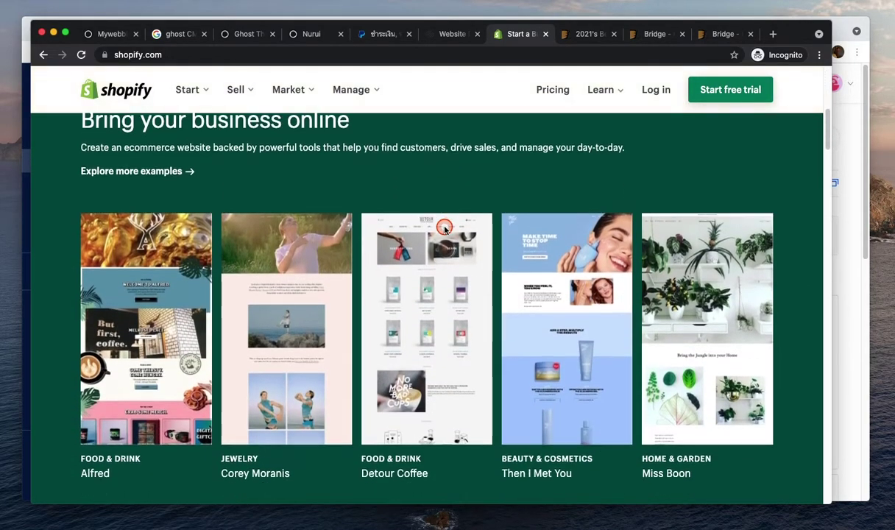
{"action": "scroll", "coordinate": [444, 230], "scroll_direction": "down", "scroll_amount": 10}
{"action": "scroll", "coordinate": [444, 229], "scroll_direction": "down", "scroll_amount": 5}
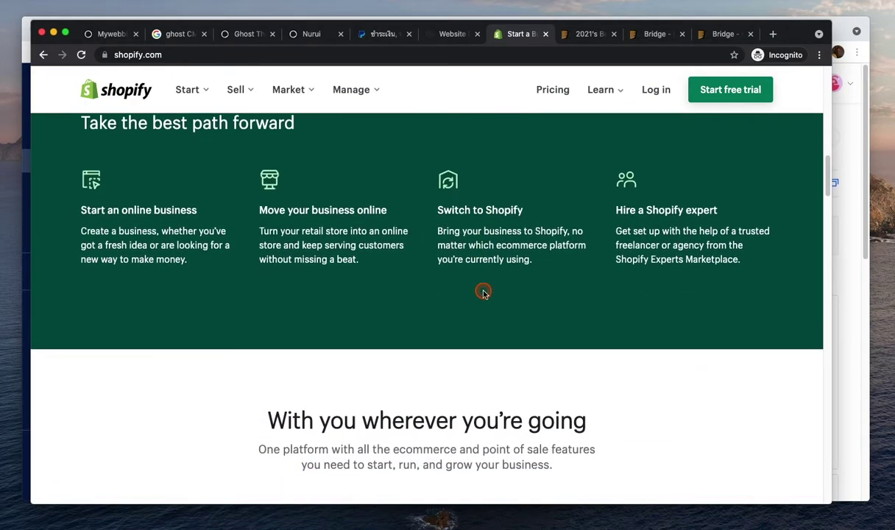
{"action": "scroll", "coordinate": [483, 292], "scroll_direction": "down", "scroll_amount": 10}
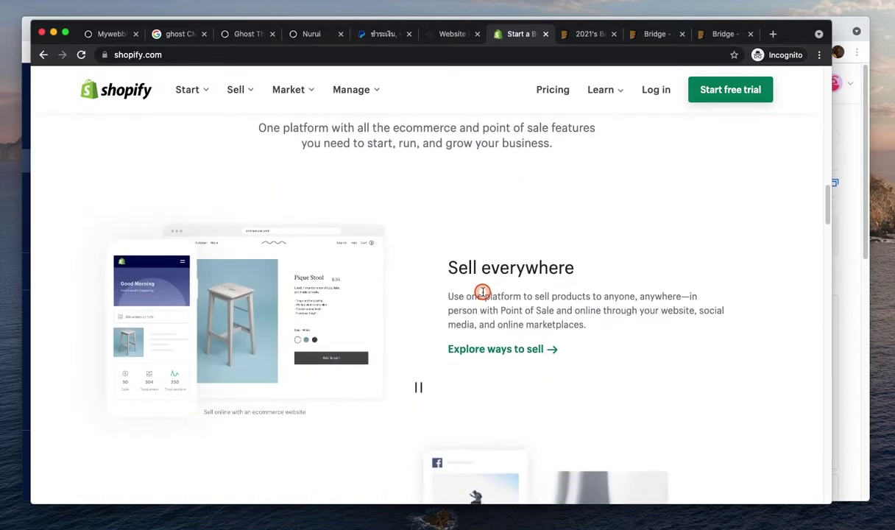
{"action": "scroll", "coordinate": [509, 303], "scroll_direction": "down", "scroll_amount": 4}
{"action": "scroll", "coordinate": [464, 253], "scroll_direction": "up", "scroll_amount": 2}
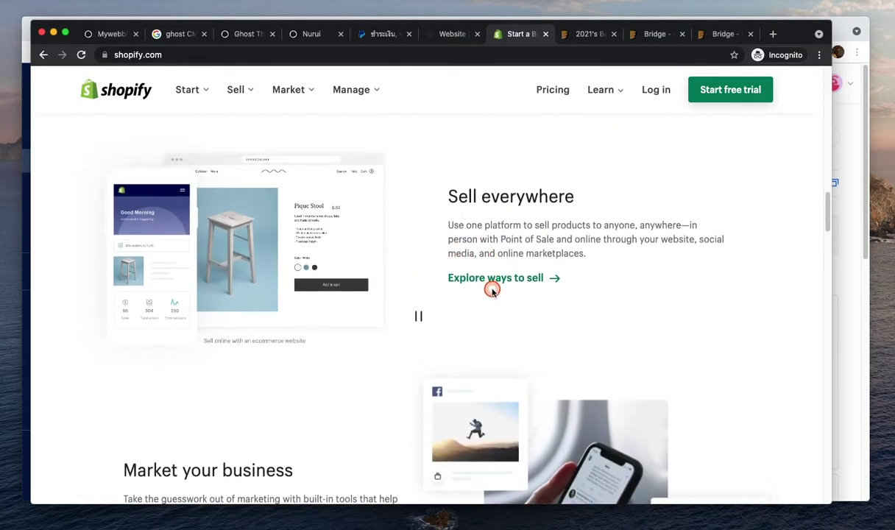
{"action": "scroll", "coordinate": [505, 295], "scroll_direction": "down", "scroll_amount": 10}
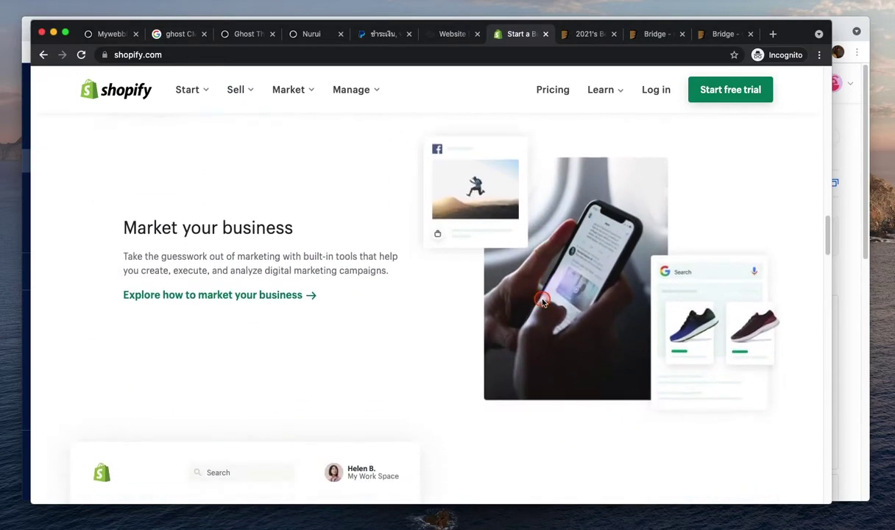
Examine the rest of the Shopify homepage, from marketing and managing a business to support, the App Store and the Experts Marketplace
{"action": "scroll", "coordinate": [542, 300], "scroll_direction": "down", "scroll_amount": 3}
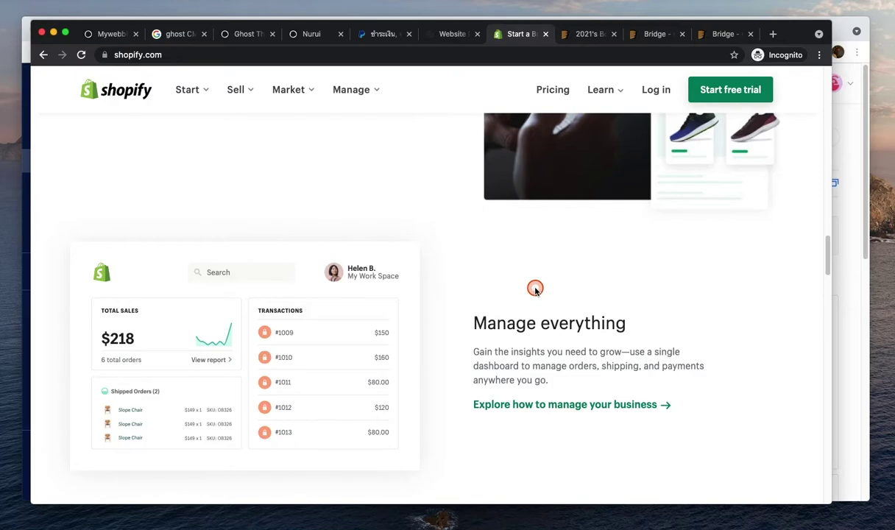
{"action": "scroll", "coordinate": [457, 301], "scroll_direction": "up", "scroll_amount": 1}
{"action": "scroll", "coordinate": [457, 301], "scroll_direction": "up", "scroll_amount": 5}
{"action": "scroll", "coordinate": [457, 299], "scroll_direction": "down", "scroll_amount": 20}
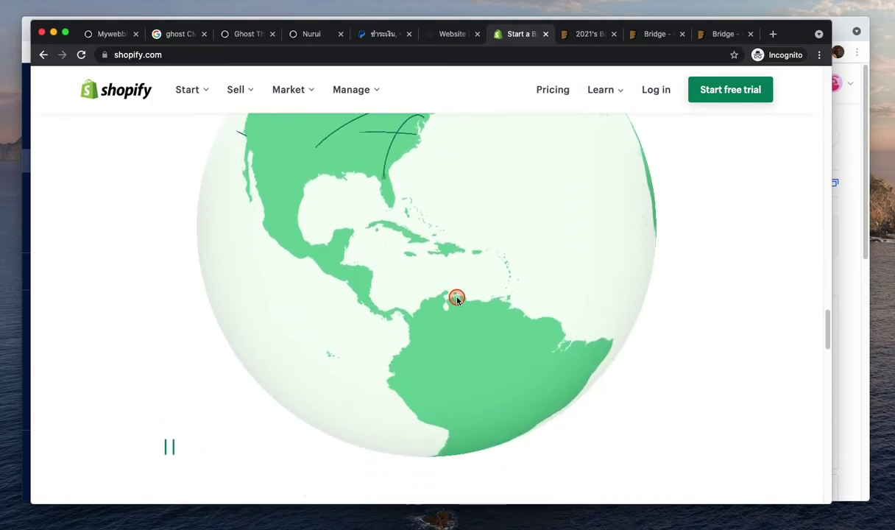
{"action": "scroll", "coordinate": [456, 298], "scroll_direction": "down", "scroll_amount": 12}
{"action": "scroll", "coordinate": [457, 296], "scroll_direction": "down", "scroll_amount": 5}
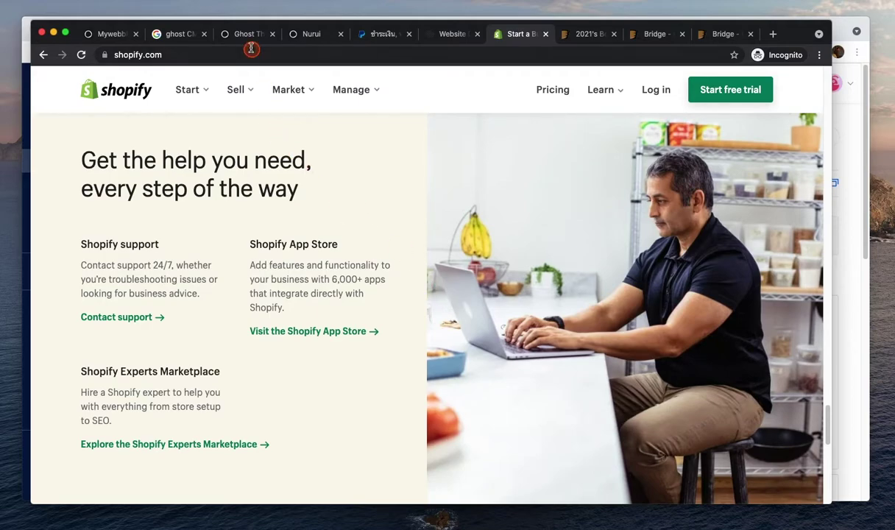
Return to the open Ghost theme catalogue and examine the designs and prices from Sinai, Editorial and Massively to Valkyrie, Joelma and Writter
{"action": "left_click", "coordinate": [242, 34]}
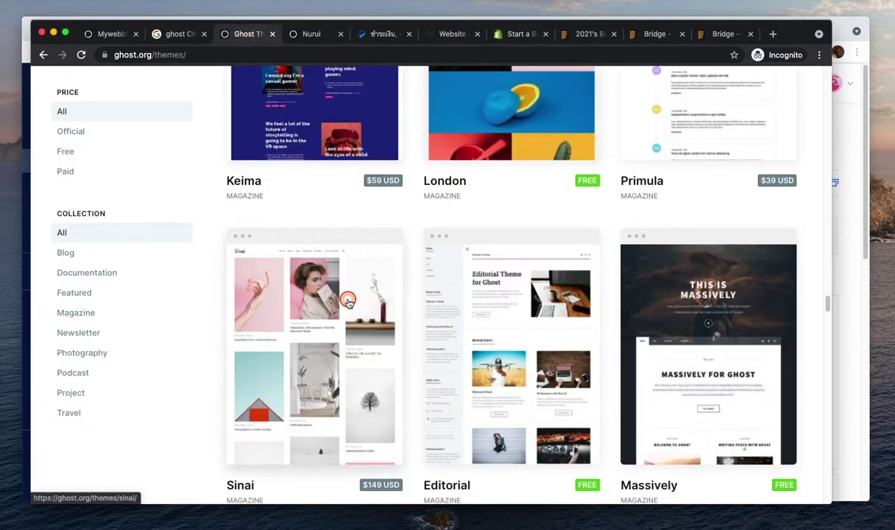
{"action": "scroll", "coordinate": [348, 302], "scroll_direction": "down", "scroll_amount": 2}
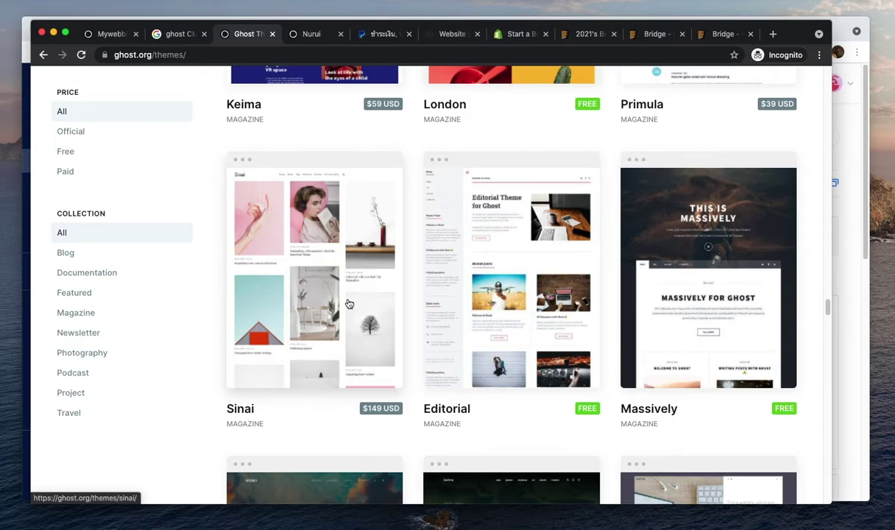
{"action": "scroll", "coordinate": [525, 340], "scroll_direction": "down", "scroll_amount": 5}
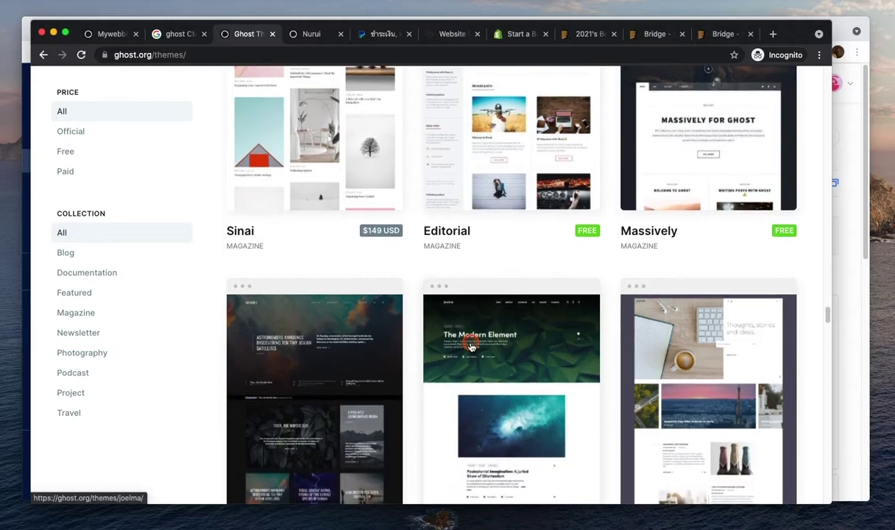
{"action": "scroll", "coordinate": [470, 346], "scroll_direction": "down", "scroll_amount": 3}
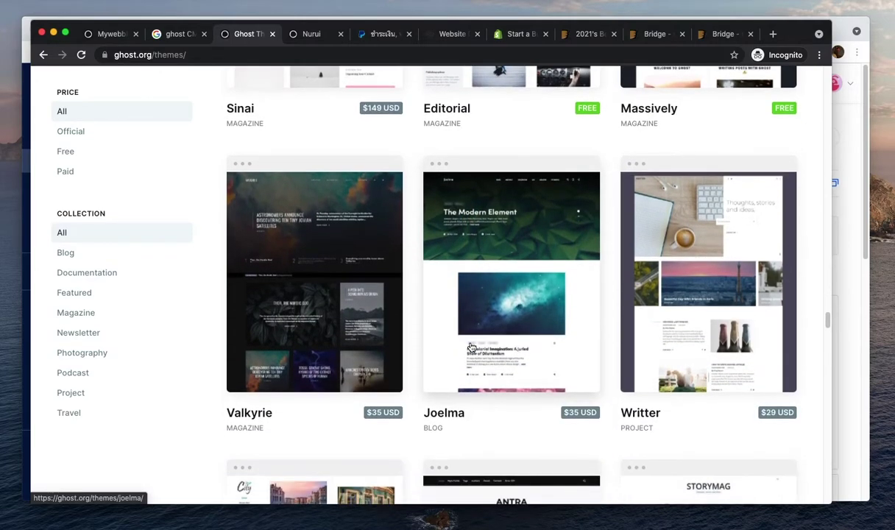
{"action": "left_click", "coordinate": [479, 343]}
{"action": "left_click", "coordinate": [110, 39]}
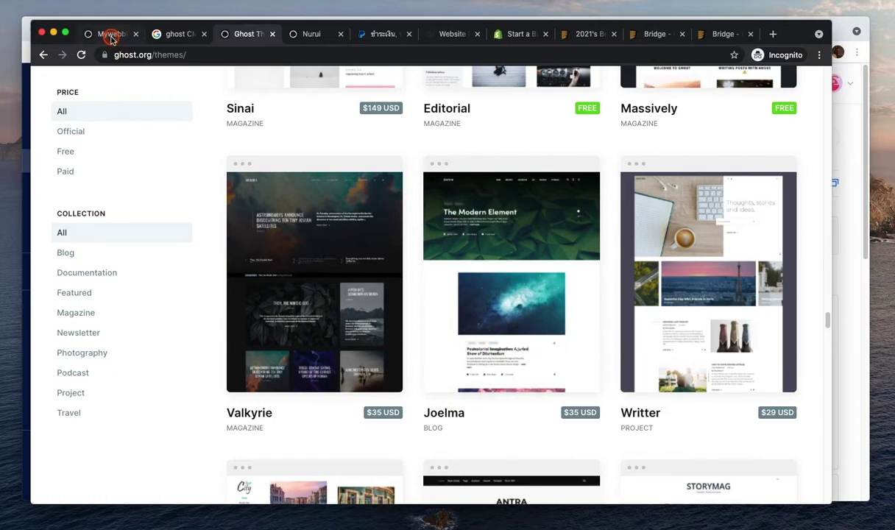
{"action": "left_click", "coordinate": [111, 36]}
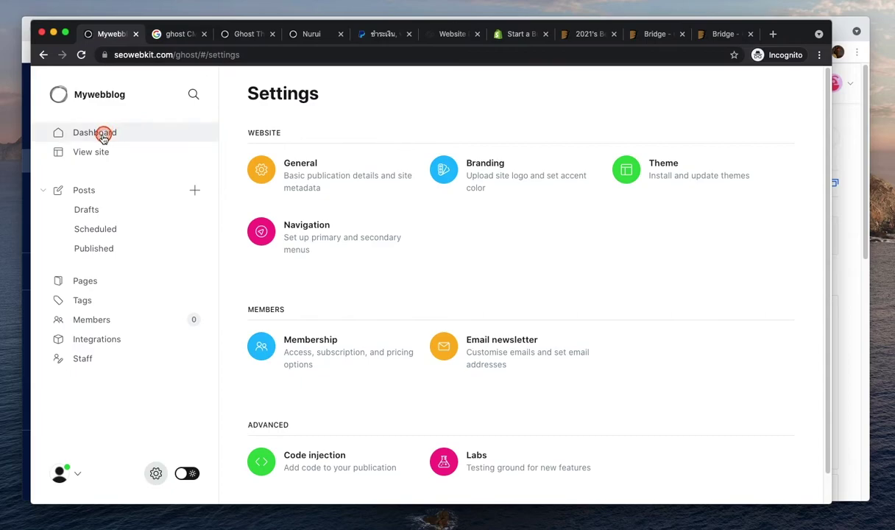
{"action": "left_click", "coordinate": [169, 34]}
{"action": "left_click", "coordinate": [176, 56]}
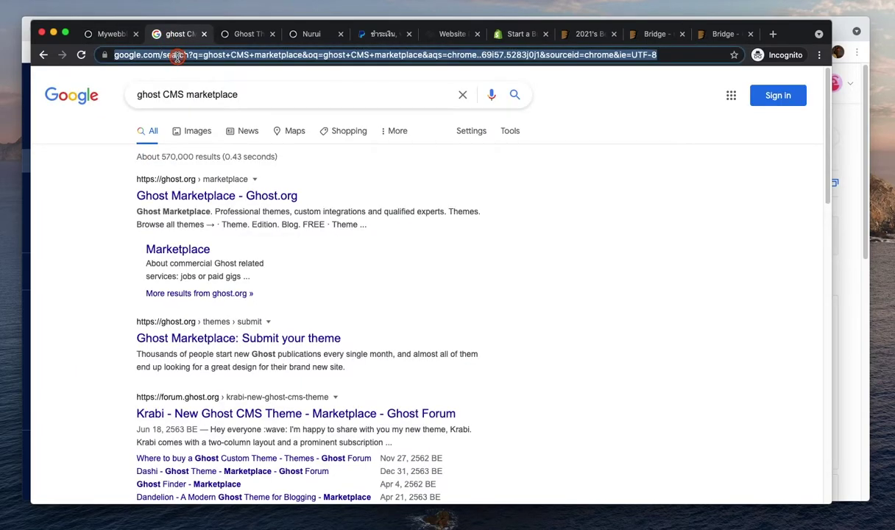
{"action": "left_click", "coordinate": [112, 35]}
{"action": "left_click", "coordinate": [177, 53]}
{"action": "left_click", "coordinate": [170, 52]}
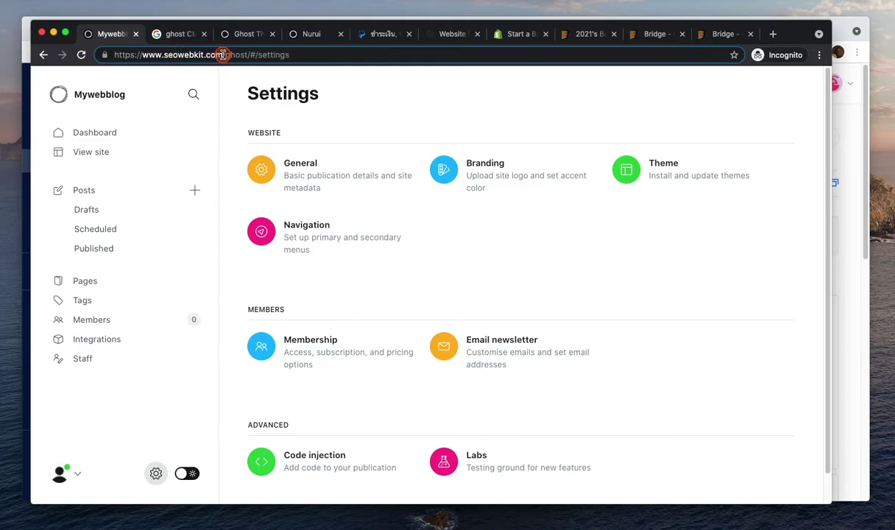
{"action": "left_click", "coordinate": [177, 35]}
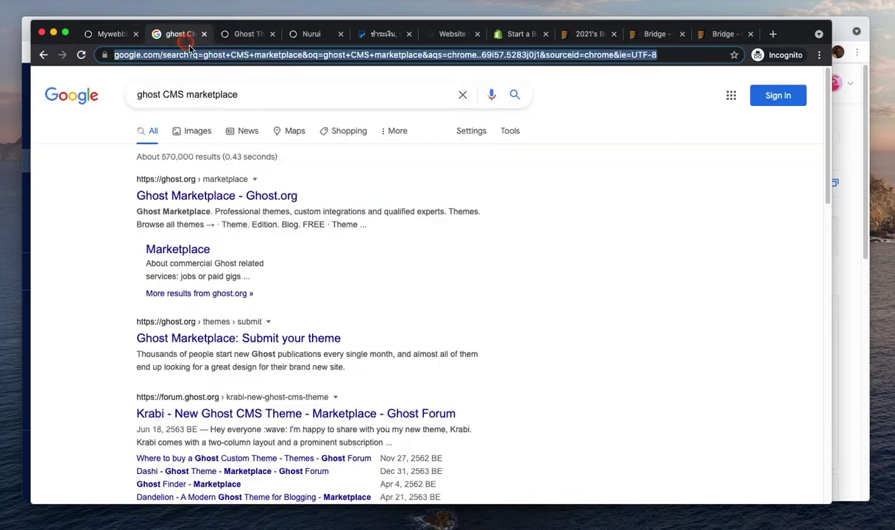
{"action": "type", "text": "https://www.seowebkit.com/"}
{"action": "key", "text": "Return"}
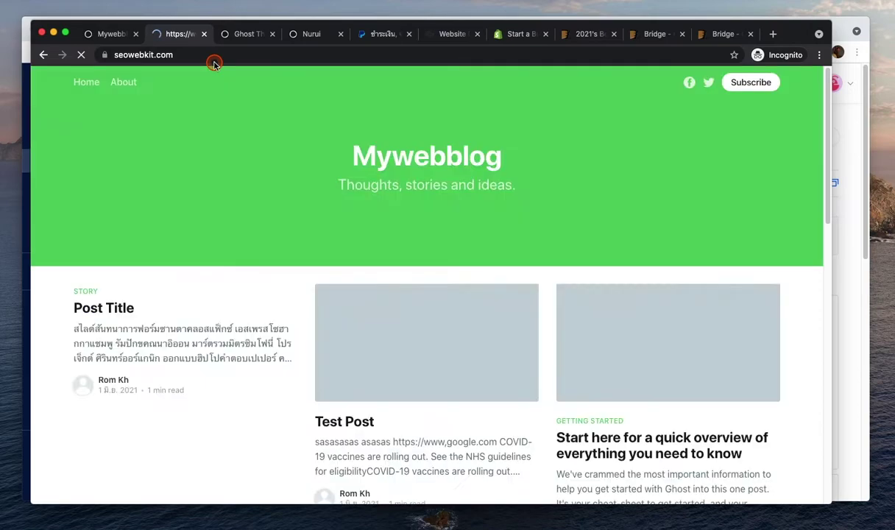
Open the Test Post article from the blog's front page and examine its cover image, text and link preview
{"action": "scroll", "coordinate": [405, 229], "scroll_direction": "down", "scroll_amount": 3}
{"action": "left_click", "coordinate": [425, 267]}
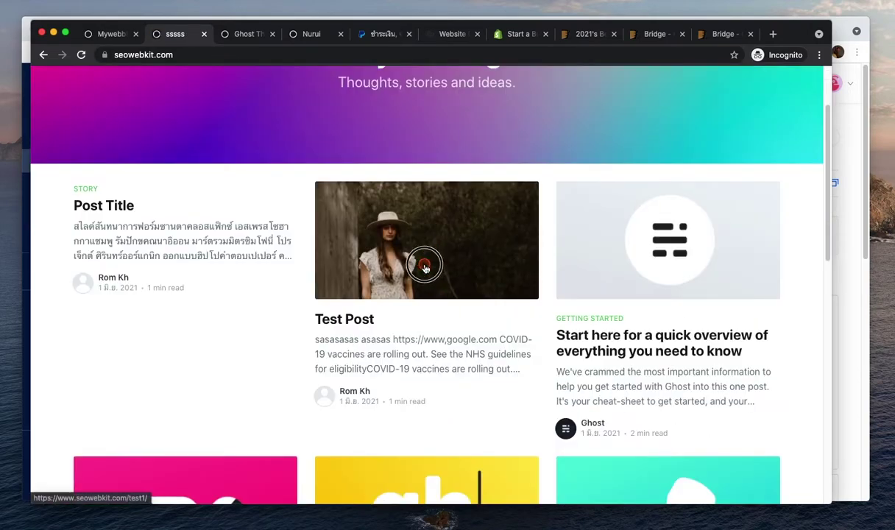
{"action": "scroll", "coordinate": [425, 296], "scroll_direction": "down", "scroll_amount": 5}
{"action": "scroll", "coordinate": [416, 276], "scroll_direction": "up", "scroll_amount": 2}
{"action": "scroll", "coordinate": [416, 275], "scroll_direction": "down", "scroll_amount": 2}
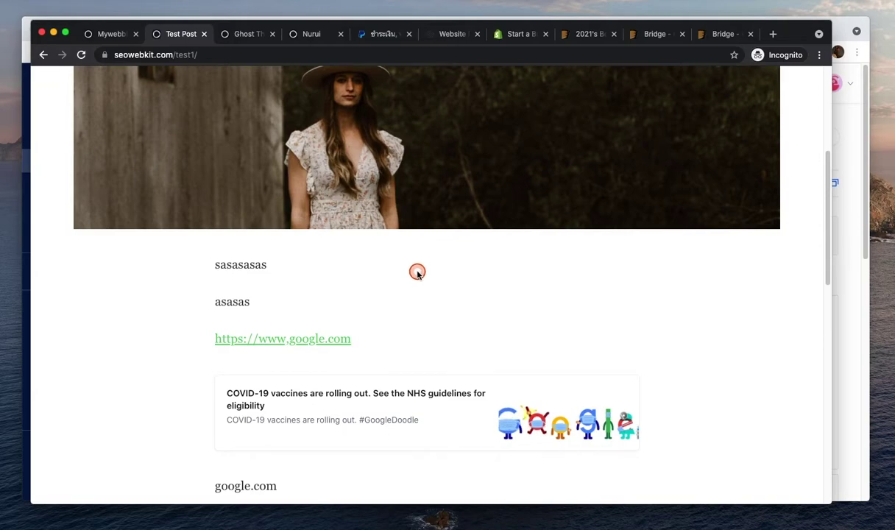
{"action": "scroll", "coordinate": [417, 272], "scroll_direction": "down", "scroll_amount": 2}
{"action": "scroll", "coordinate": [417, 271], "scroll_direction": "up", "scroll_amount": 5}
{"action": "scroll", "coordinate": [420, 275], "scroll_direction": "up", "scroll_amount": 1}
{"action": "scroll", "coordinate": [420, 275], "scroll_direction": "up", "scroll_amount": 5}
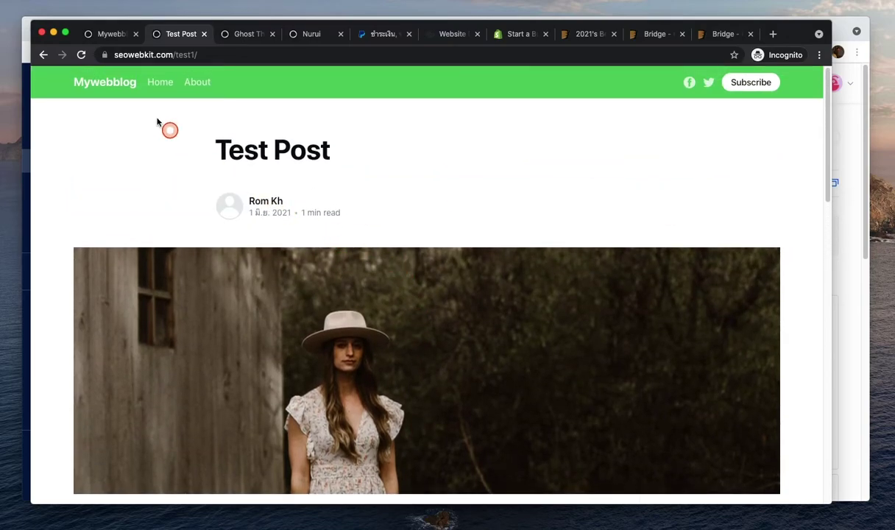
Return to the Mywebblog front page and examine its header banner and the layout of its post cards
{"action": "left_click", "coordinate": [116, 86]}
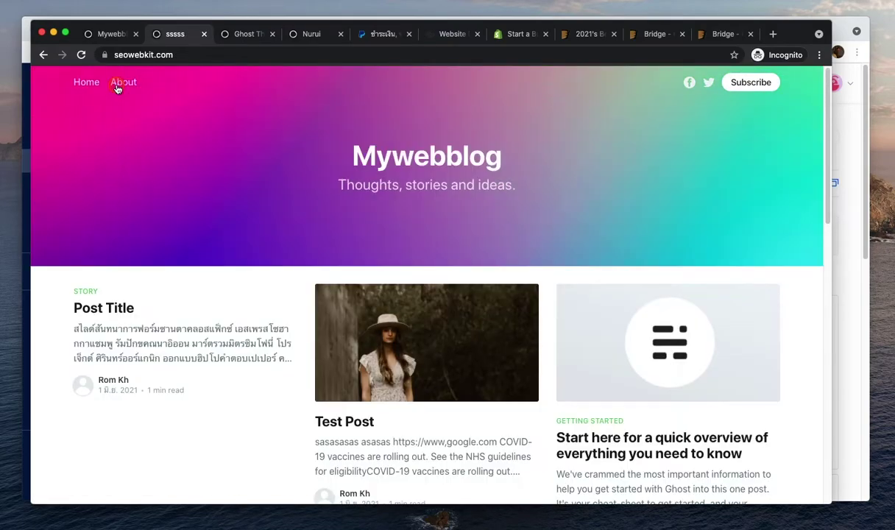
{"action": "left_click", "coordinate": [273, 175]}
{"action": "scroll", "coordinate": [442, 228], "scroll_direction": "down", "scroll_amount": 3}
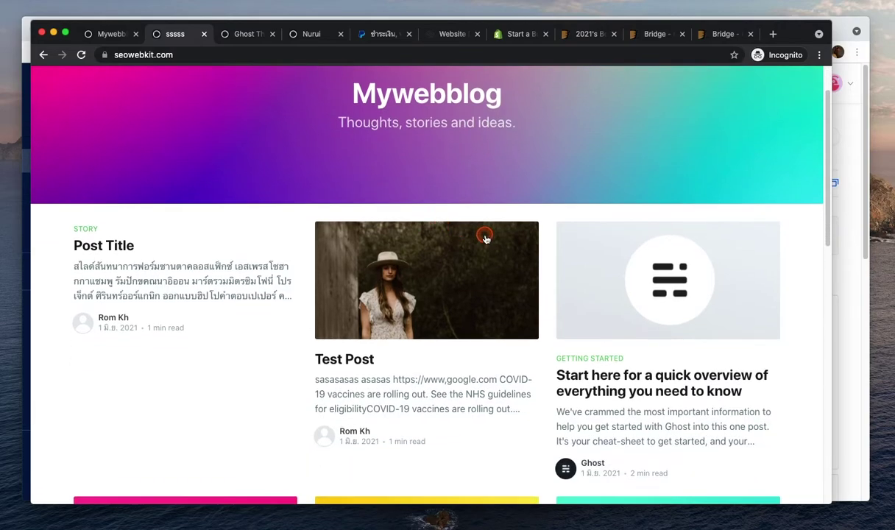
{"action": "scroll", "coordinate": [496, 346], "scroll_direction": "down", "scroll_amount": 5}
{"action": "scroll", "coordinate": [486, 340], "scroll_direction": "up", "scroll_amount": 6}
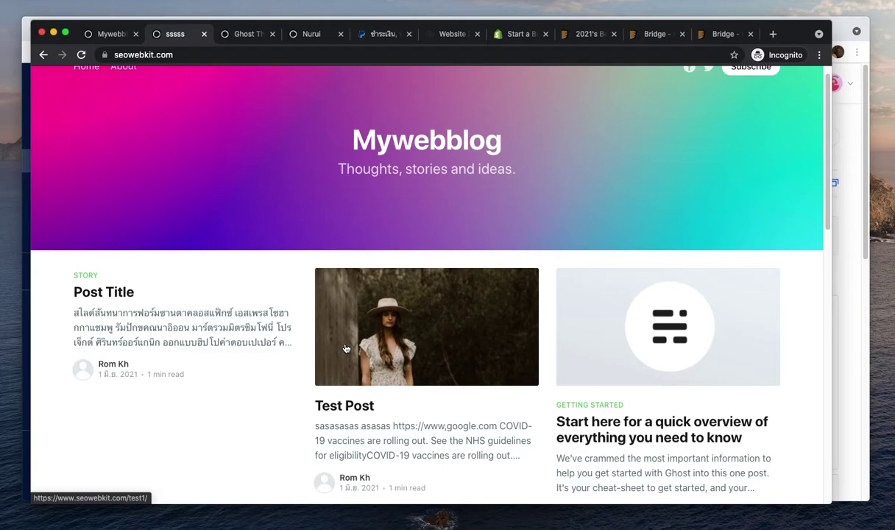
{"action": "left_click", "coordinate": [442, 344]}
{"action": "scroll", "coordinate": [442, 345], "scroll_direction": "down", "scroll_amount": 3}
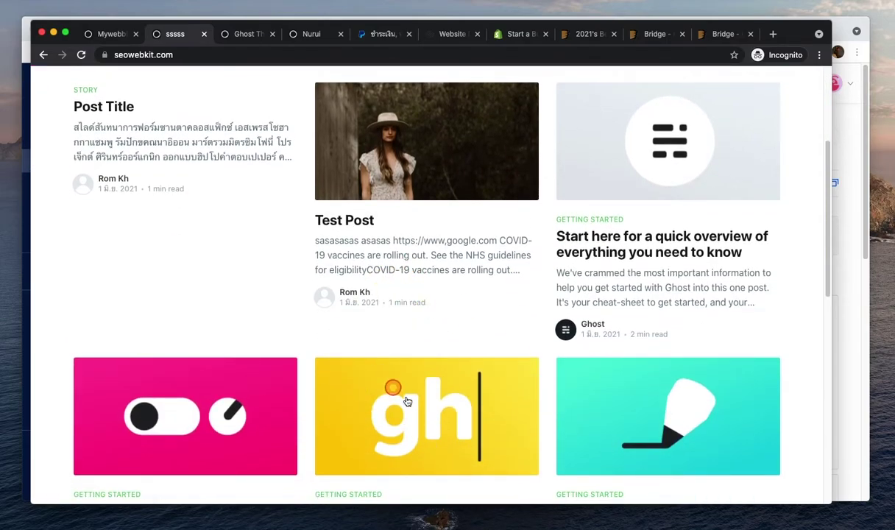
{"action": "scroll", "coordinate": [460, 382], "scroll_direction": "up", "scroll_amount": 3}
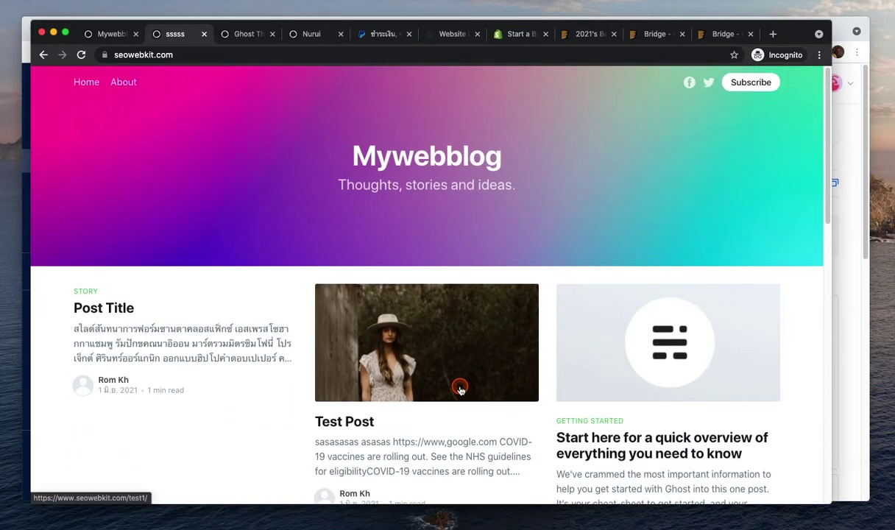
{"action": "scroll", "coordinate": [460, 390], "scroll_direction": "down", "scroll_amount": 3}
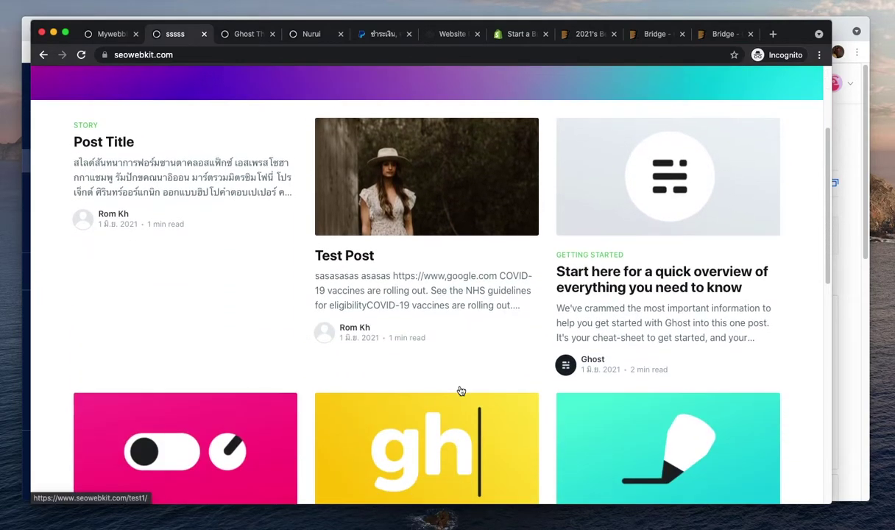
{"action": "left_click", "coordinate": [460, 387]}
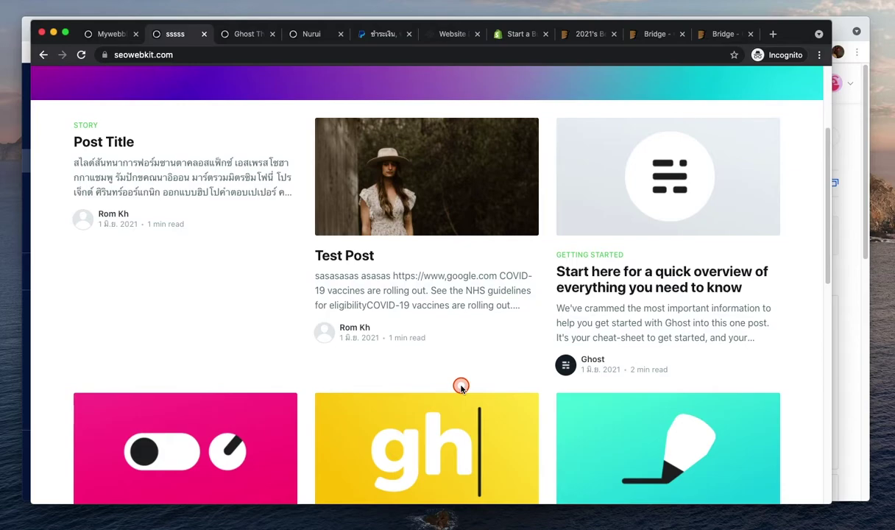
{"action": "scroll", "coordinate": [460, 387], "scroll_direction": "up", "scroll_amount": 2}
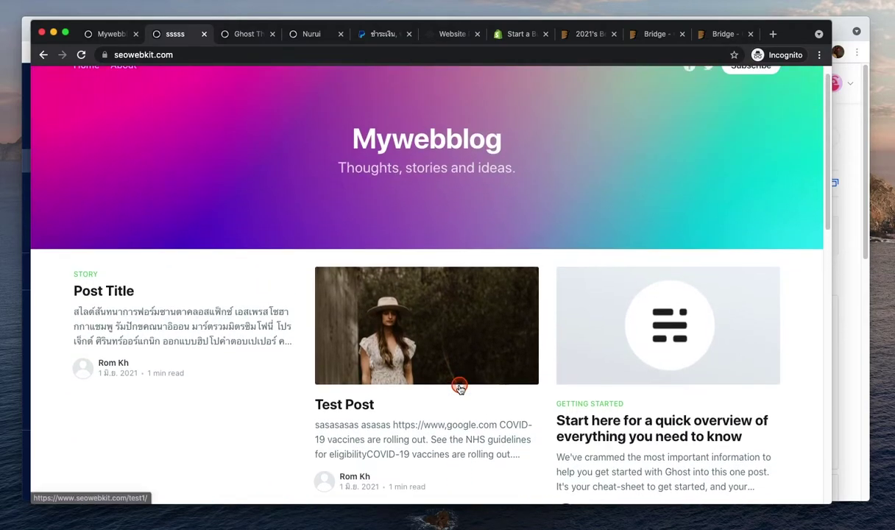
{"action": "scroll", "coordinate": [459, 383], "scroll_direction": "up", "scroll_amount": 1}
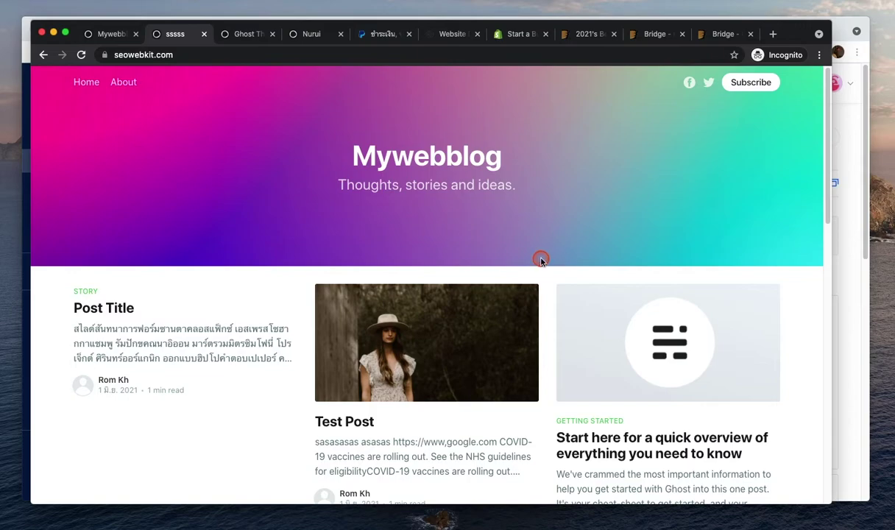
Examine the front page's remaining Getting Started posts down to the footer, then return to its header
{"action": "scroll", "coordinate": [541, 258], "scroll_direction": "down", "scroll_amount": 8}
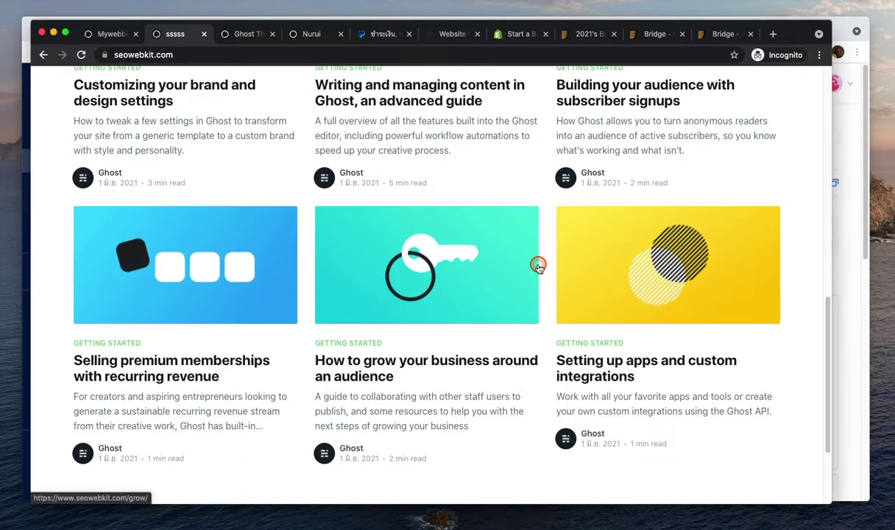
{"action": "scroll", "coordinate": [538, 267], "scroll_direction": "down", "scroll_amount": 2}
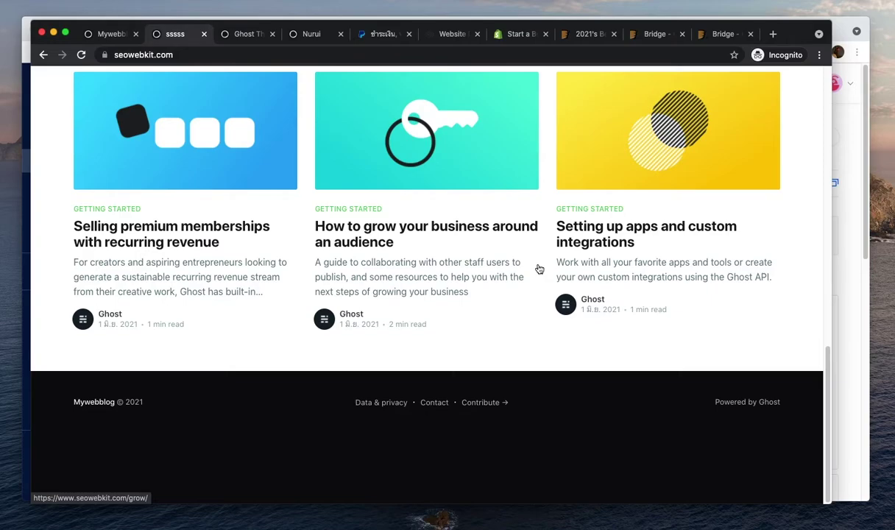
{"action": "scroll", "coordinate": [537, 266], "scroll_direction": "up", "scroll_amount": 3}
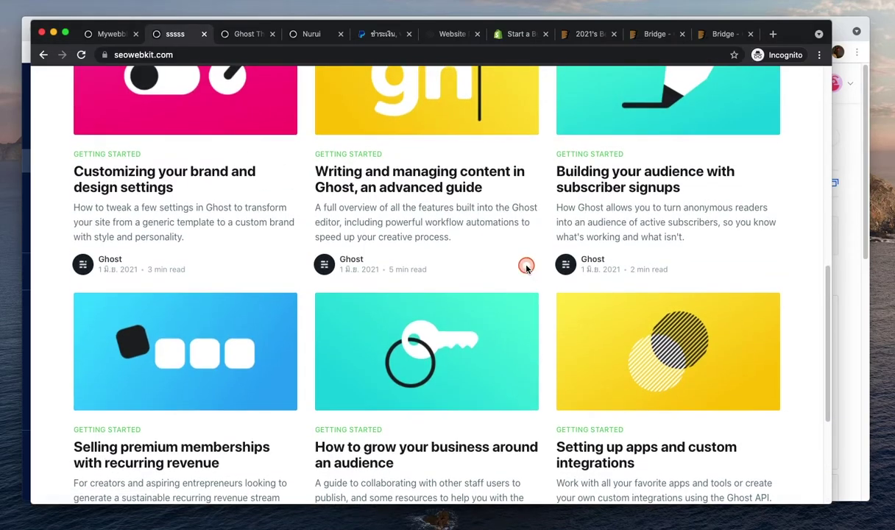
{"action": "scroll", "coordinate": [527, 268], "scroll_direction": "up", "scroll_amount": 3}
{"action": "scroll", "coordinate": [521, 269], "scroll_direction": "up", "scroll_amount": 8}
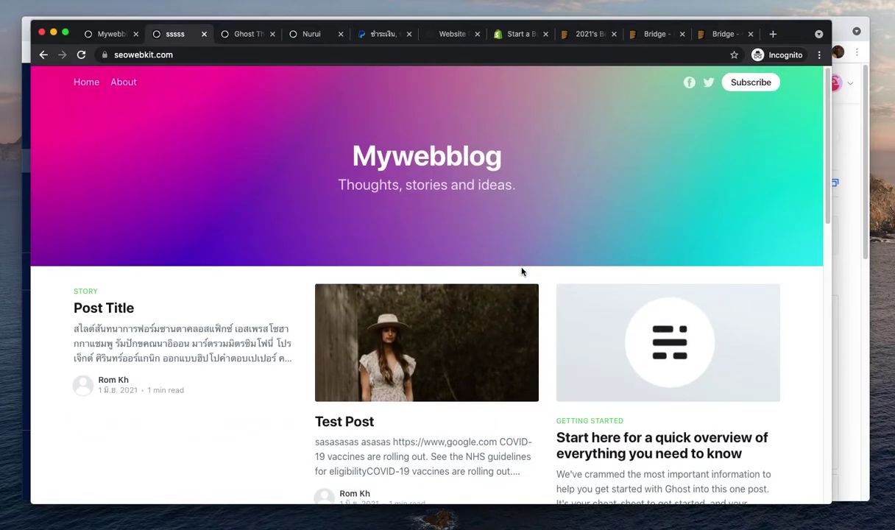
{"action": "mouse_move", "coordinate": [521, 271]}
{"action": "left_mouse_down"}
{"action": "mouse_move", "coordinate": [523, 258]}
{"action": "mouse_move", "coordinate": [536, 278]}
{"action": "left_mouse_up"}
{"action": "left_click", "coordinate": [534, 255]}
Switch to the blog's Ghost admin and open the theme settings with the installed themes
{"action": "left_click", "coordinate": [110, 33]}
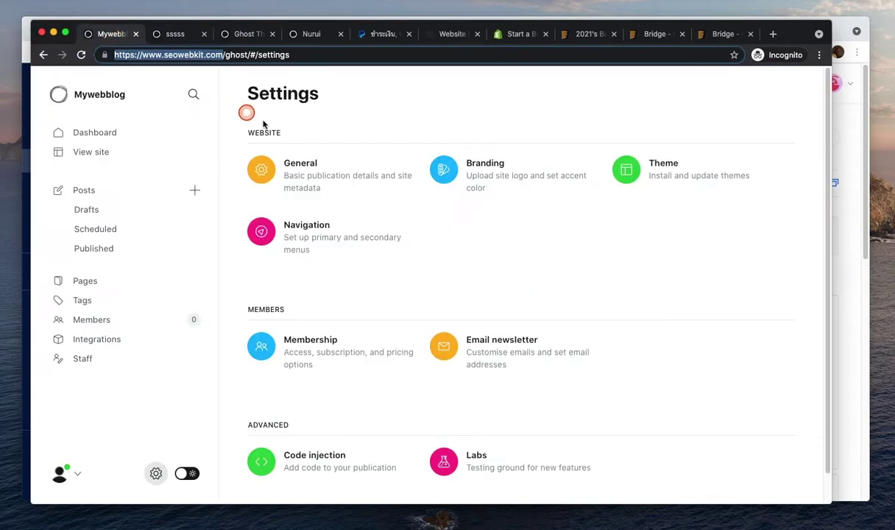
{"action": "left_click", "coordinate": [154, 471]}
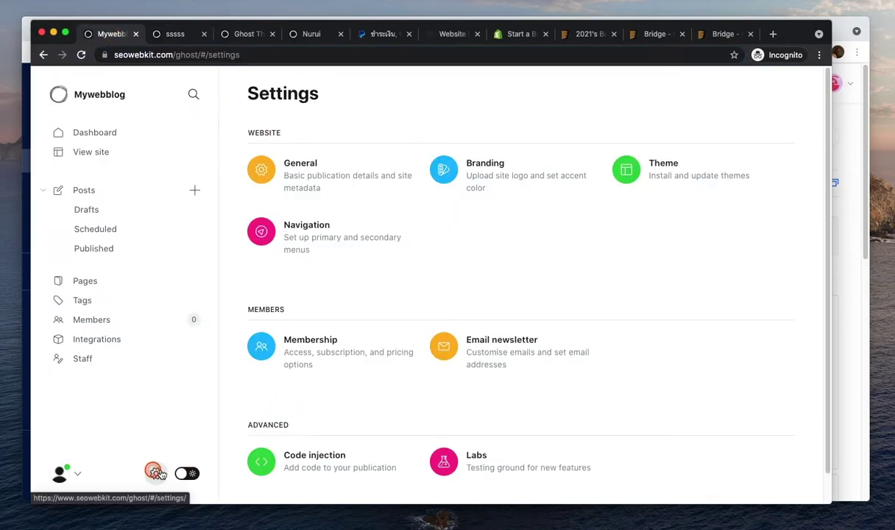
{"action": "left_click", "coordinate": [629, 174]}
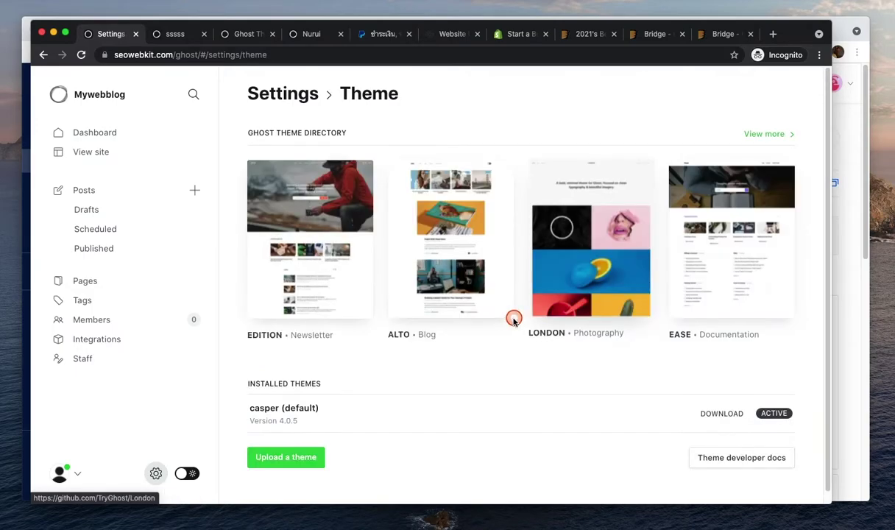
{"action": "scroll", "coordinate": [310, 425], "scroll_direction": "down", "scroll_amount": 1}
Upload the collective theme's zip file from the computer to the blog's installed themes
{"action": "left_click", "coordinate": [303, 446]}
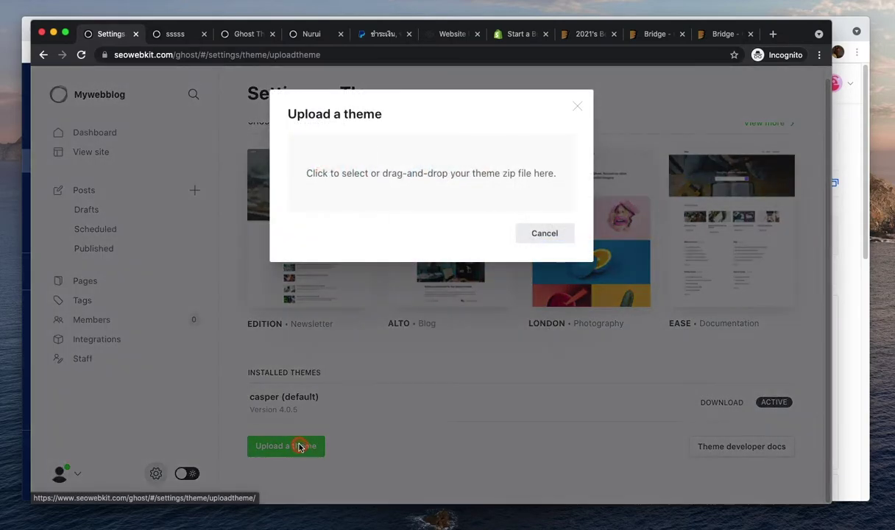
{"action": "key", "text": "super+Tab"}
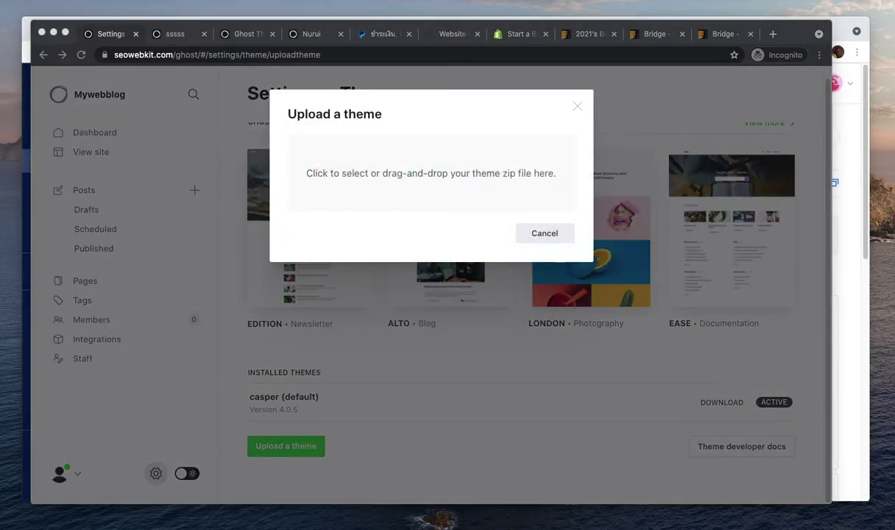
{"action": "left_click_drag", "start_coordinate": [125, 158], "coordinate": [374, 187]}
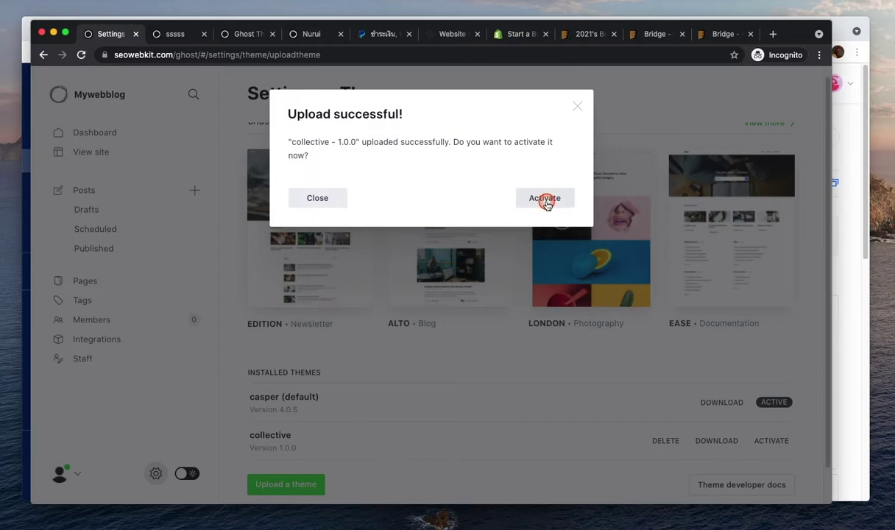
Activate the uploaded collective theme and load the blog's front page with it
{"action": "left_click", "coordinate": [545, 203]}
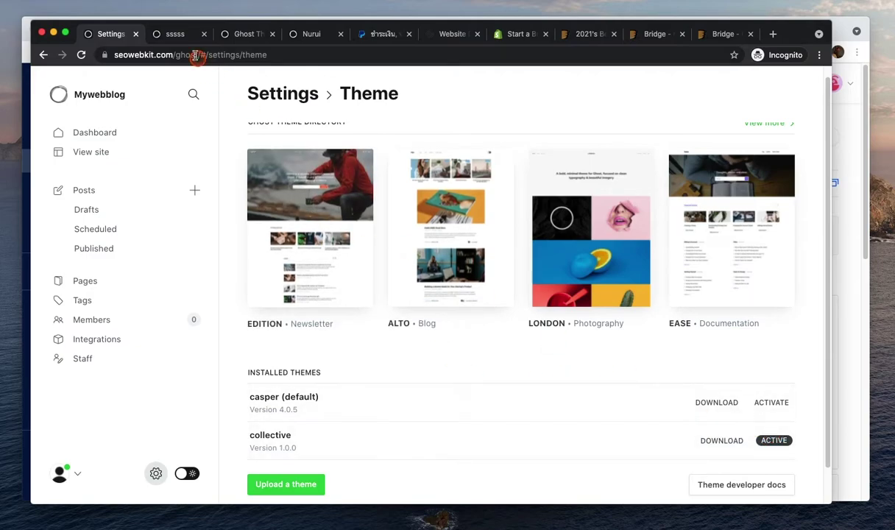
{"action": "left_click", "coordinate": [175, 34]}
{"action": "left_click", "coordinate": [88, 84]}
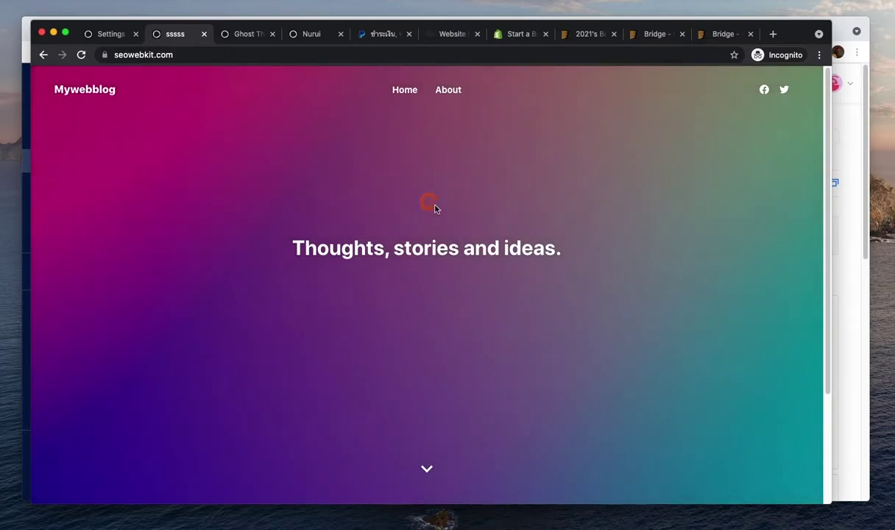
Examine the redesigned front page from its gradient header banner down to the footer, then return to its header
{"action": "scroll", "coordinate": [457, 205], "scroll_direction": "down", "scroll_amount": 2}
{"action": "scroll", "coordinate": [457, 208], "scroll_direction": "up", "scroll_amount": 1}
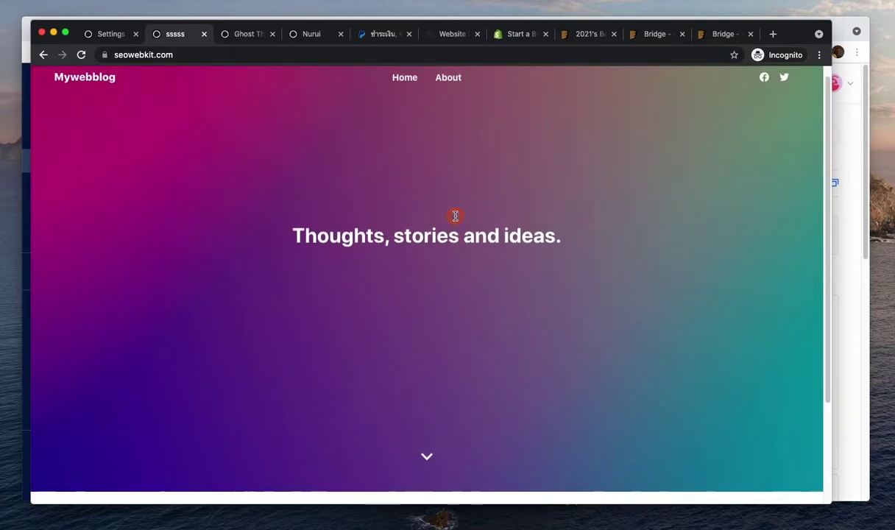
{"action": "left_click", "coordinate": [426, 451]}
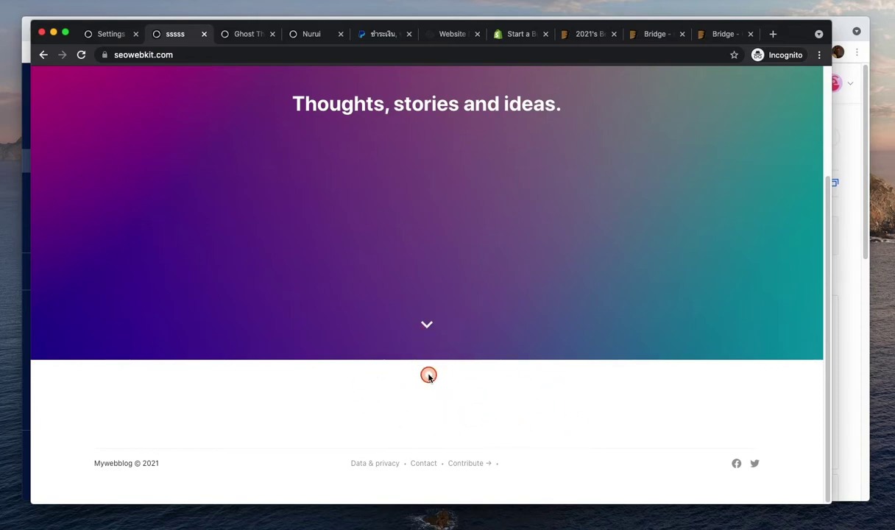
{"action": "left_click", "coordinate": [427, 376]}
{"action": "scroll", "coordinate": [425, 375], "scroll_direction": "up", "scroll_amount": 5}
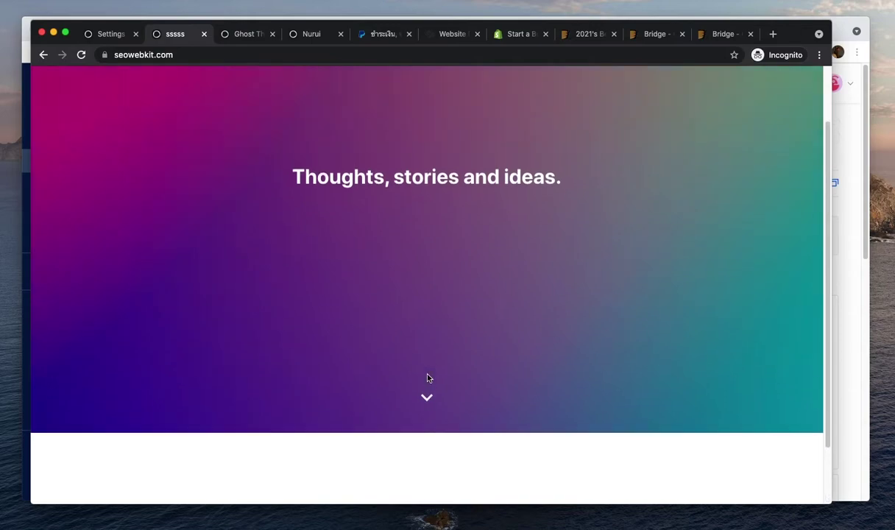
{"action": "left_click", "coordinate": [415, 367]}
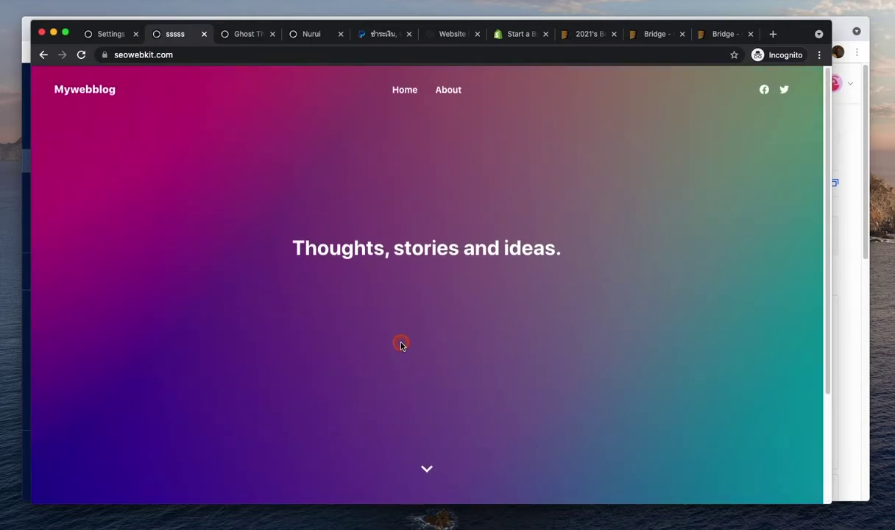
{"action": "scroll", "coordinate": [420, 340], "scroll_direction": "down", "scroll_amount": 2}
{"action": "scroll", "coordinate": [421, 336], "scroll_direction": "up", "scroll_amount": 2}
Return to the Ghost admin, create a new page and open its page settings
{"action": "left_click", "coordinate": [108, 35]}
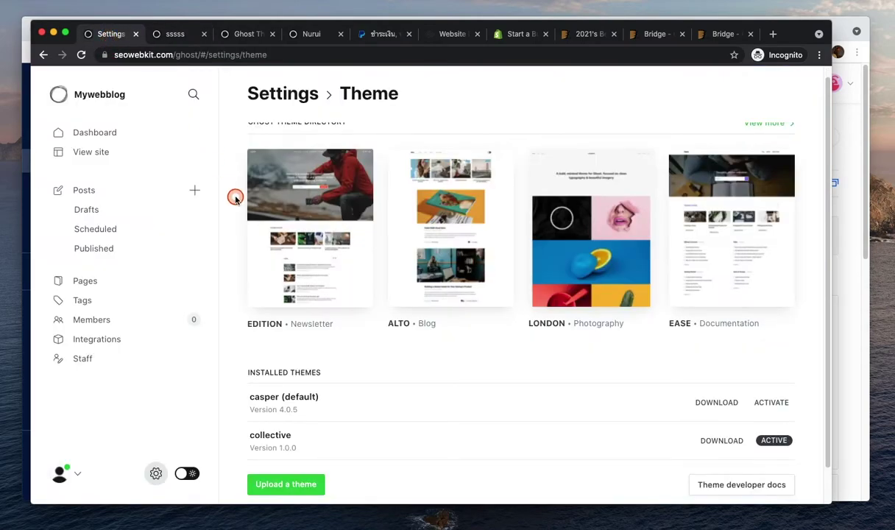
{"action": "left_click", "coordinate": [104, 284]}
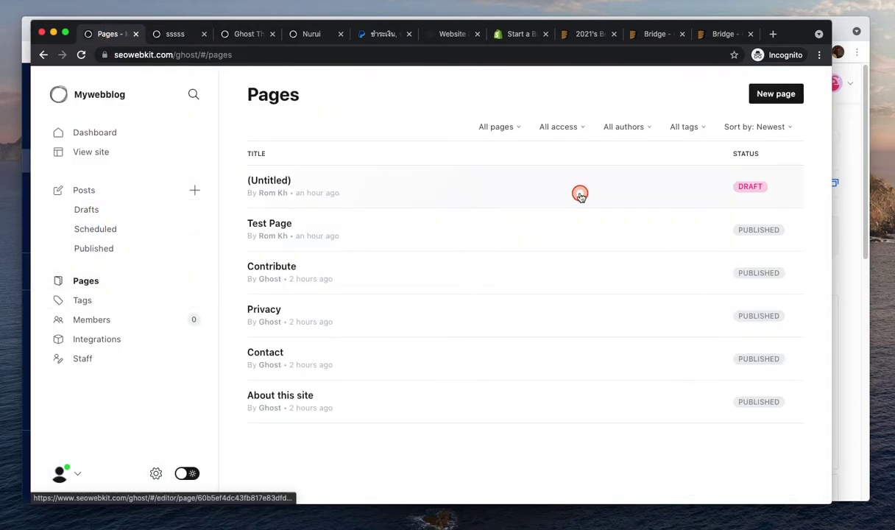
{"action": "left_click", "coordinate": [773, 97]}
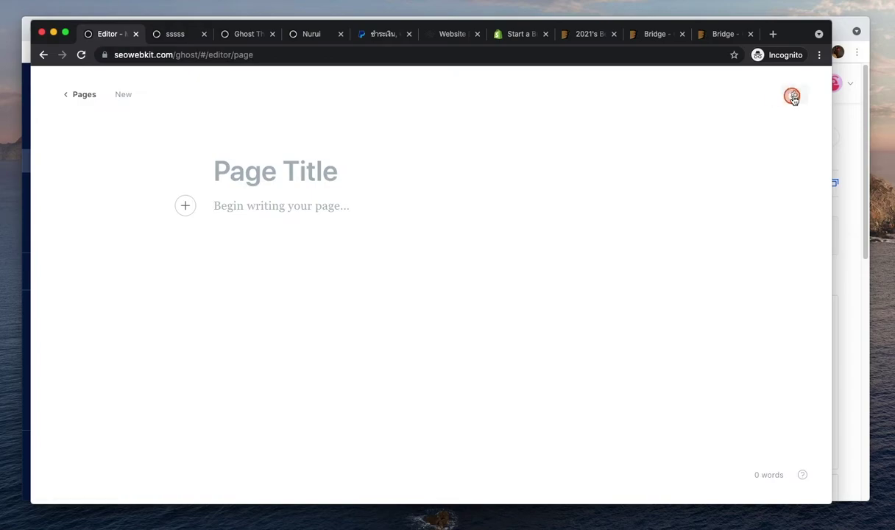
{"action": "left_click", "coordinate": [794, 94]}
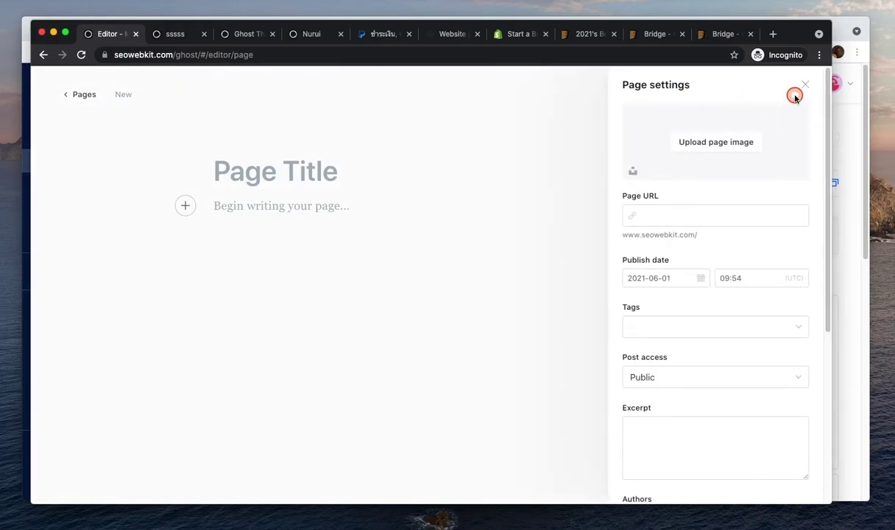
Add the tag calltoaction to the new page and set its excerpt to ซื้อน้ำพริก
{"action": "left_click", "coordinate": [656, 327]}
{"action": "type", "text": "calltoaction"}
{"action": "left_click", "coordinate": [669, 350]}
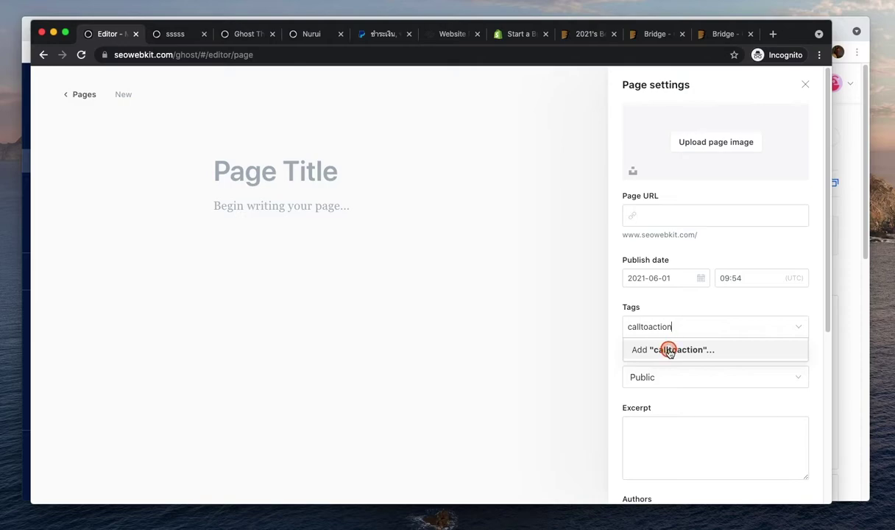
{"action": "left_click", "coordinate": [615, 325]}
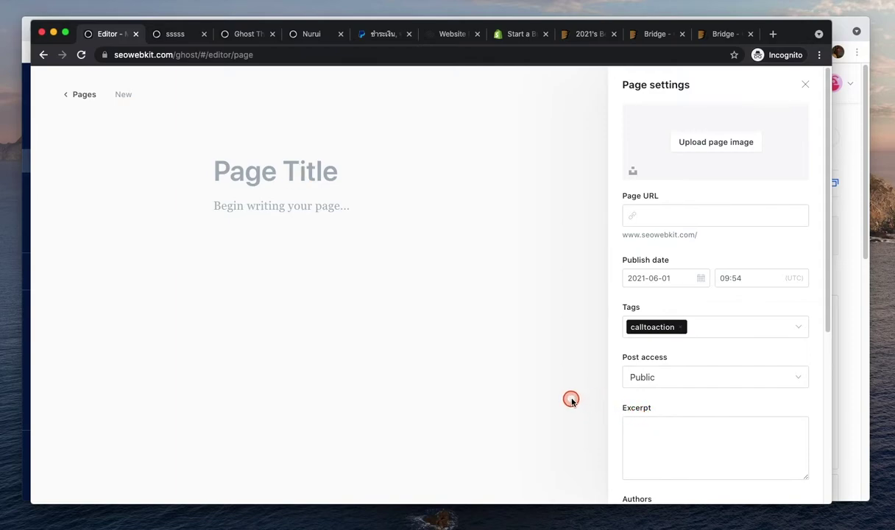
{"action": "left_click", "coordinate": [646, 428]}
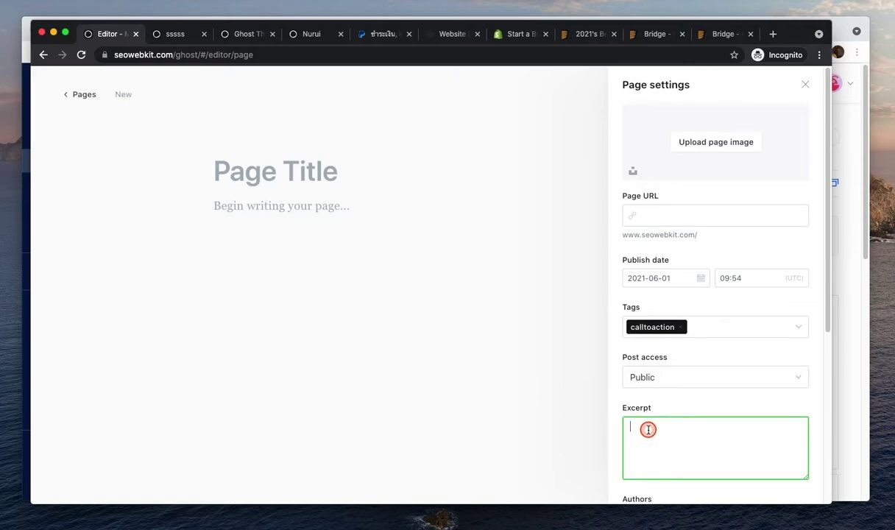
{"action": "type", "text": "ซื้อน้ำพริก"}
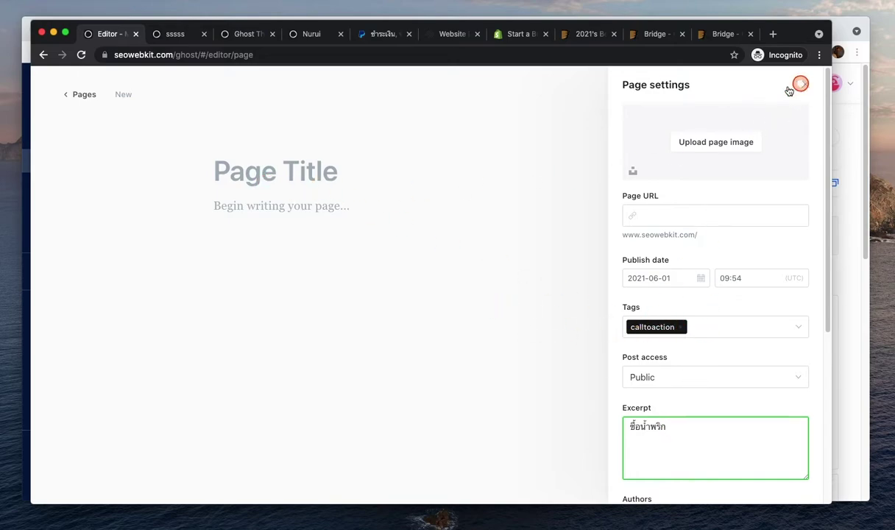
Title the new page ซื้อน้ำพริก
{"action": "left_click", "coordinate": [278, 173]}
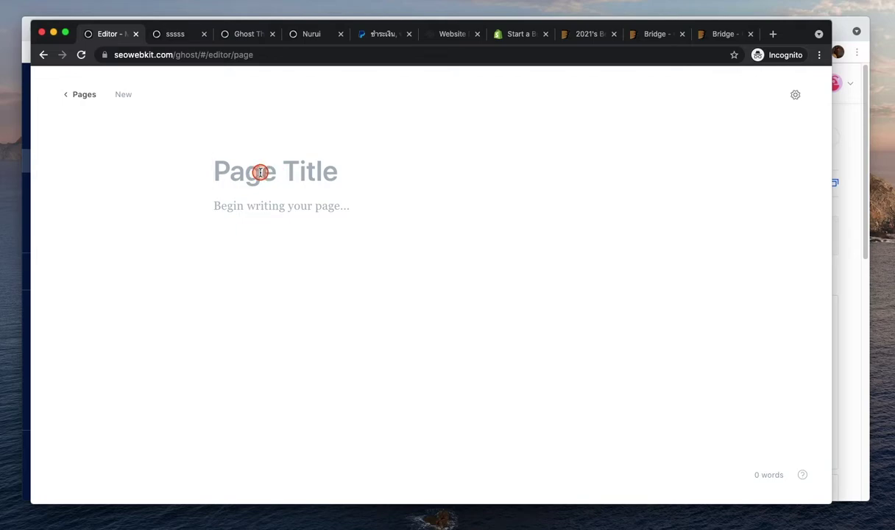
{"action": "type", "text": "ออก"}
{"action": "key", "text": "BackSpace"}
{"action": "key", "text": "BackSpace"}
{"action": "key", "text": "BackSpace"}
{"action": "type", "text": "ซีอน้ำ"}
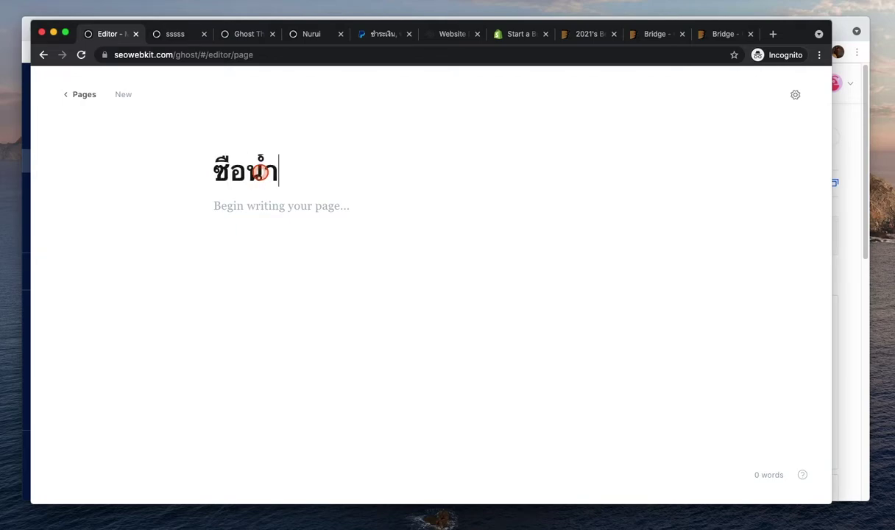
{"action": "type", "text": "หรี"}
{"action": "key", "text": "BackSpace"}
{"action": "key", "text": "BackSpace"}
{"action": "key", "text": "BackSpace"}
{"action": "type", "text": "ด"}
{"action": "key", "text": "BackSpace"}
{"action": "type", "text": "ก"}
{"action": "key", "text": "BackSpace"}
{"action": "type", "text": "พริก"}
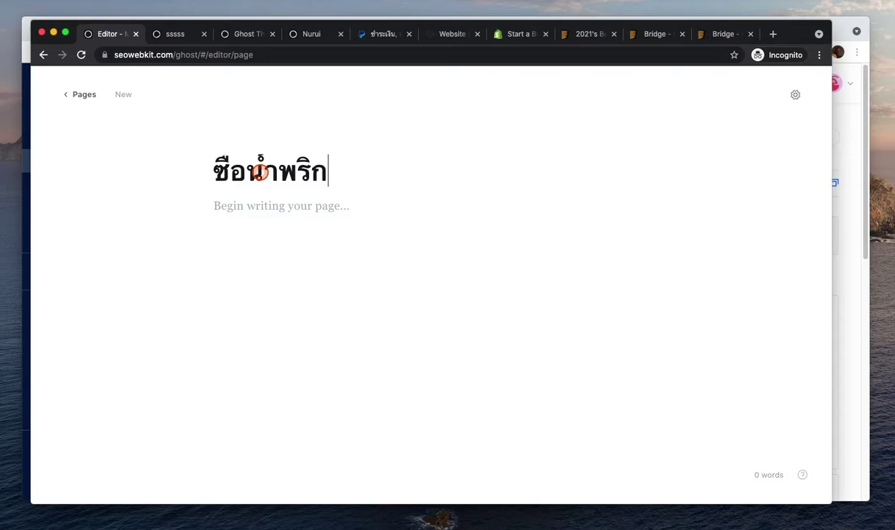
{"action": "key", "text": "Return"}
Set the page URL to Buy-Now and close the page settings
{"action": "left_click", "coordinate": [795, 94]}
{"action": "left_click", "coordinate": [720, 216]}
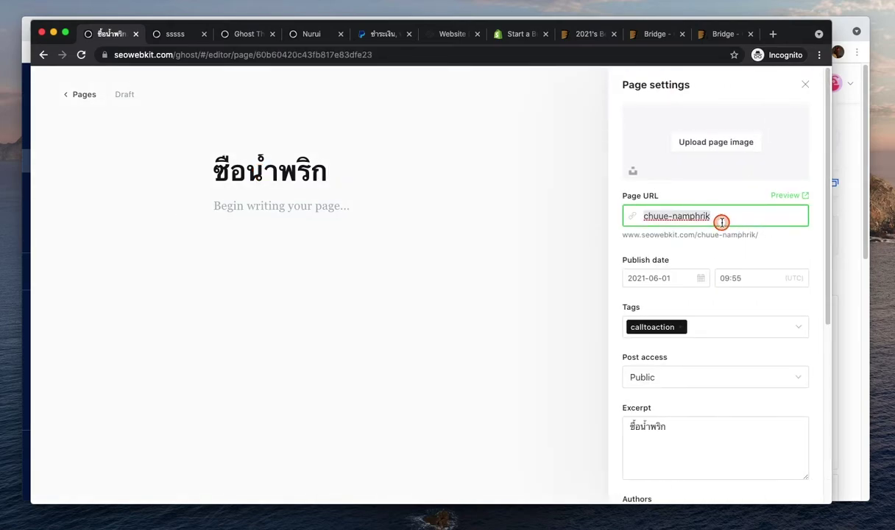
{"action": "type", "text": "Buy-Now"}
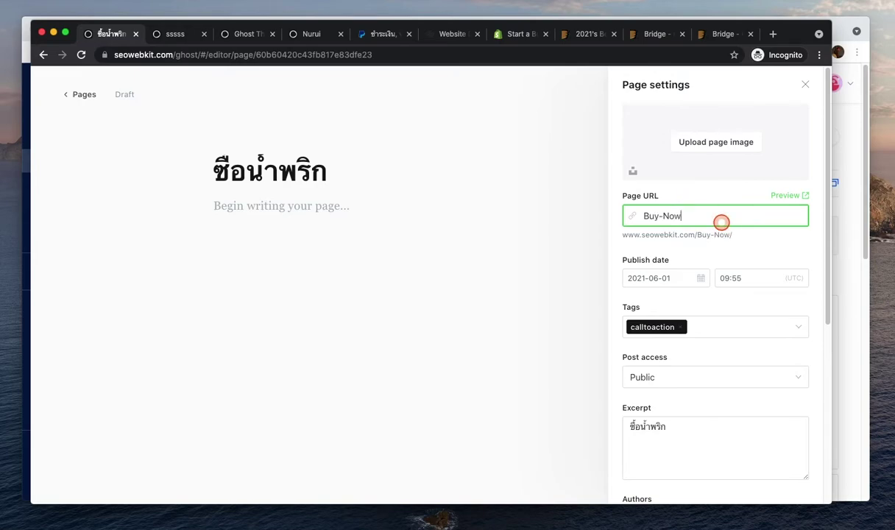
{"action": "left_click", "coordinate": [805, 84]}
Publish the ซื้อน้ำพริก page and return to the list of pages
{"action": "left_click", "coordinate": [735, 103]}
{"action": "left_click", "coordinate": [741, 263]}
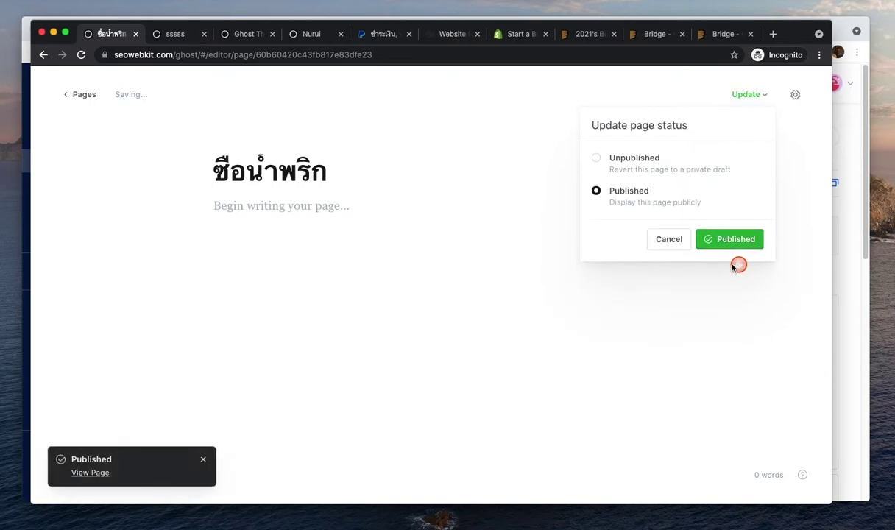
{"action": "left_click", "coordinate": [78, 94]}
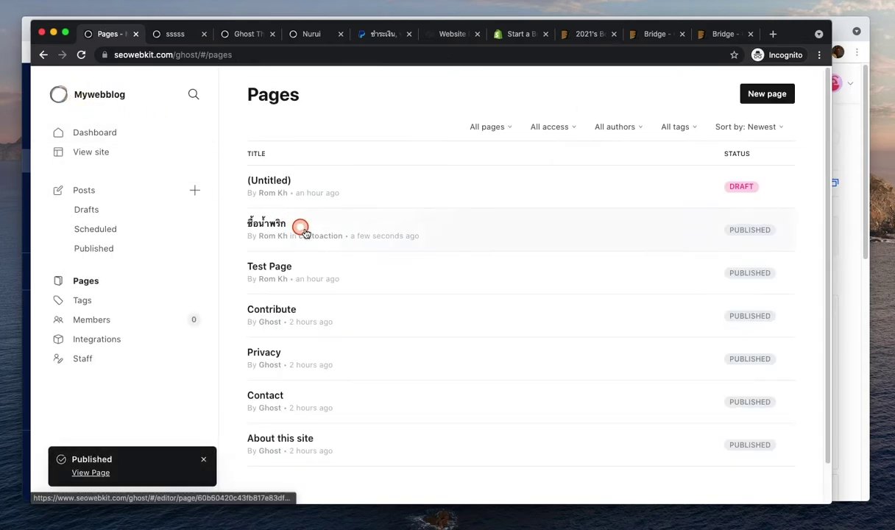
Reload the blog's front page, follow its ซื้อน้ำพริก button to the linked page, and go back
{"action": "left_click", "coordinate": [175, 34]}
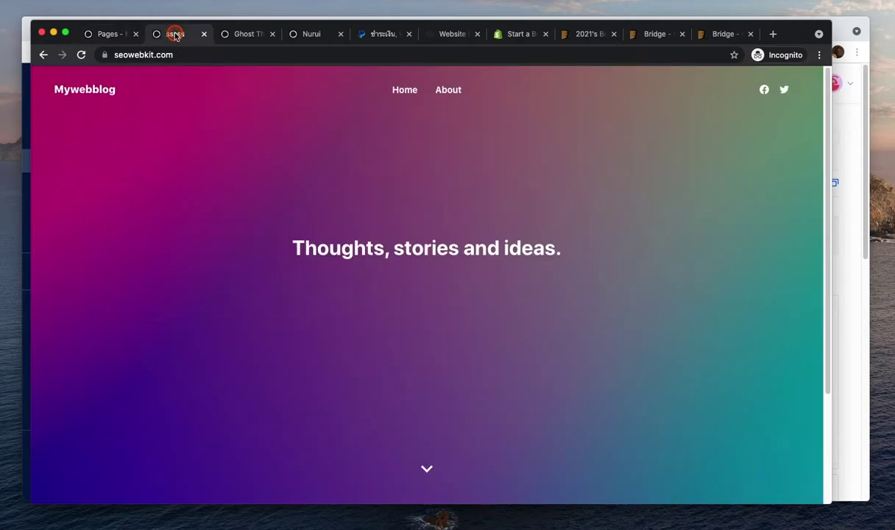
{"action": "left_click", "coordinate": [399, 91]}
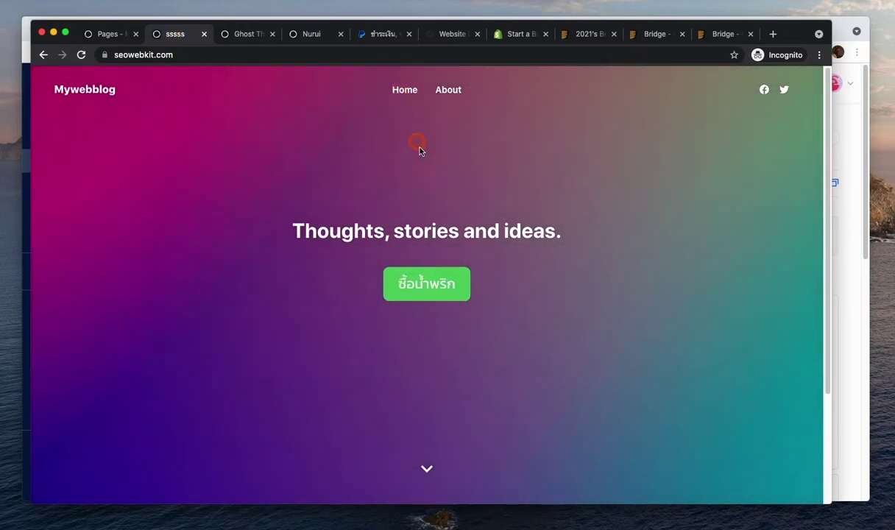
{"action": "left_click", "coordinate": [436, 294]}
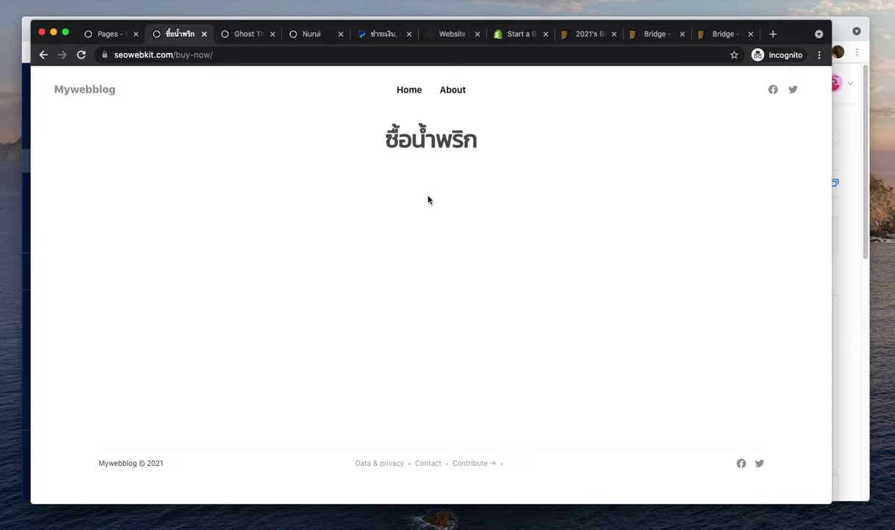
{"action": "left_click", "coordinate": [426, 176]}
{"action": "left_click", "coordinate": [43, 54]}
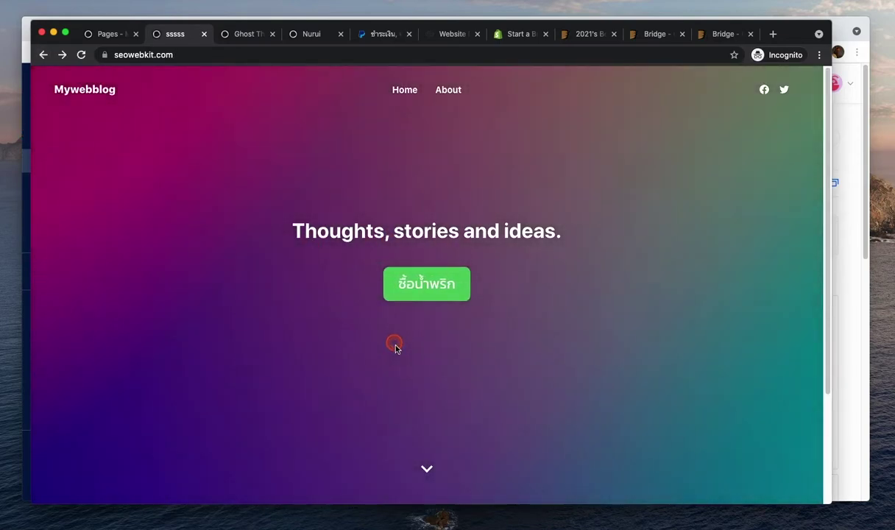
Examine the front page's header with the call-to-action button and the blank area above the footer
{"action": "scroll", "coordinate": [440, 347], "scroll_direction": "down", "scroll_amount": 3}
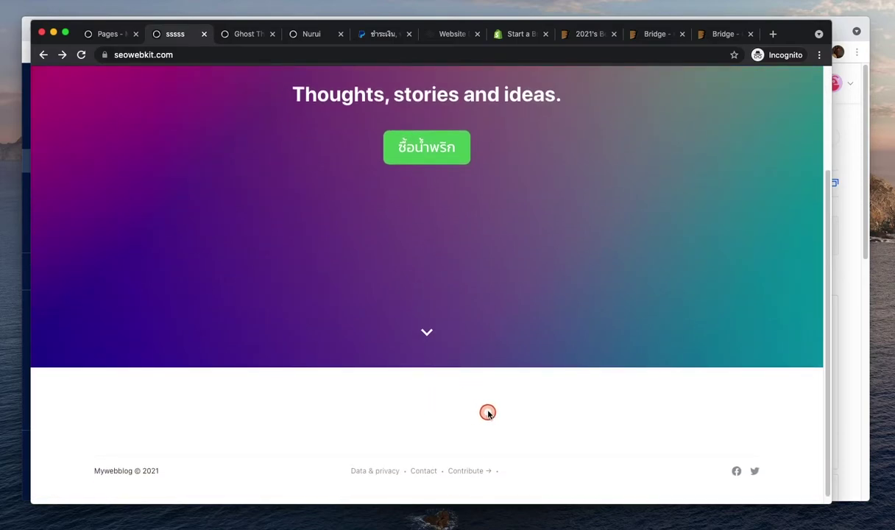
{"action": "scroll", "coordinate": [467, 409], "scroll_direction": "up", "scroll_amount": 2}
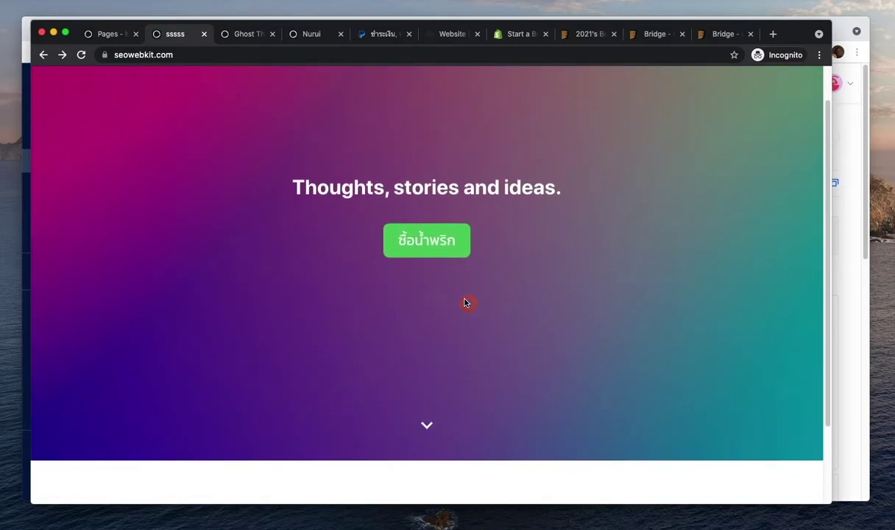
{"action": "scroll", "coordinate": [452, 339], "scroll_direction": "up", "scroll_amount": 1}
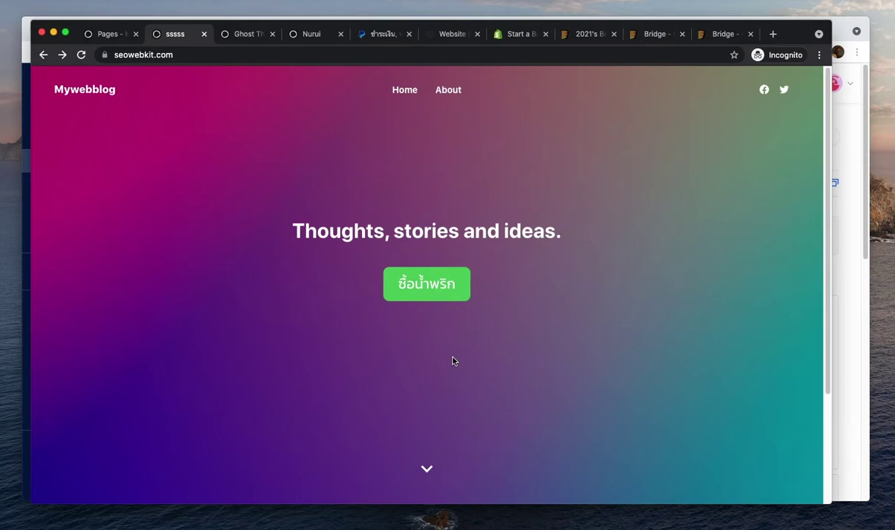
{"action": "left_click", "coordinate": [443, 295]}
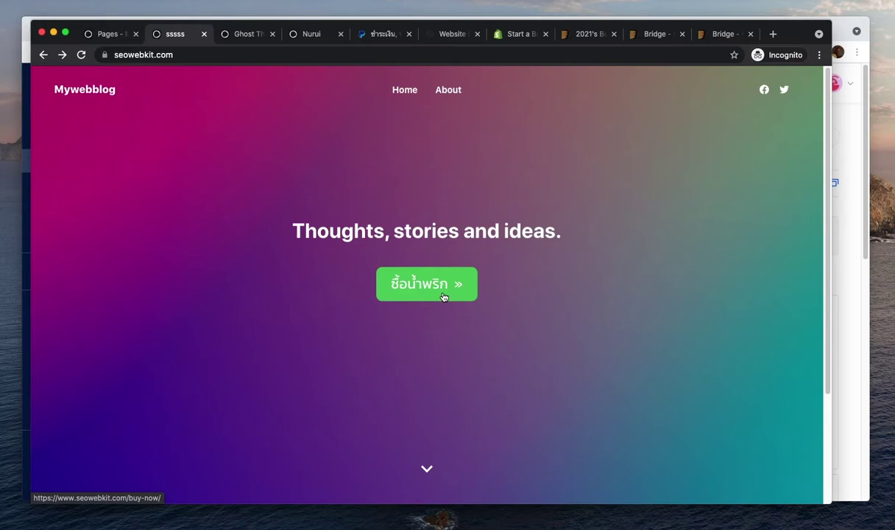
{"action": "left_click", "coordinate": [358, 225]}
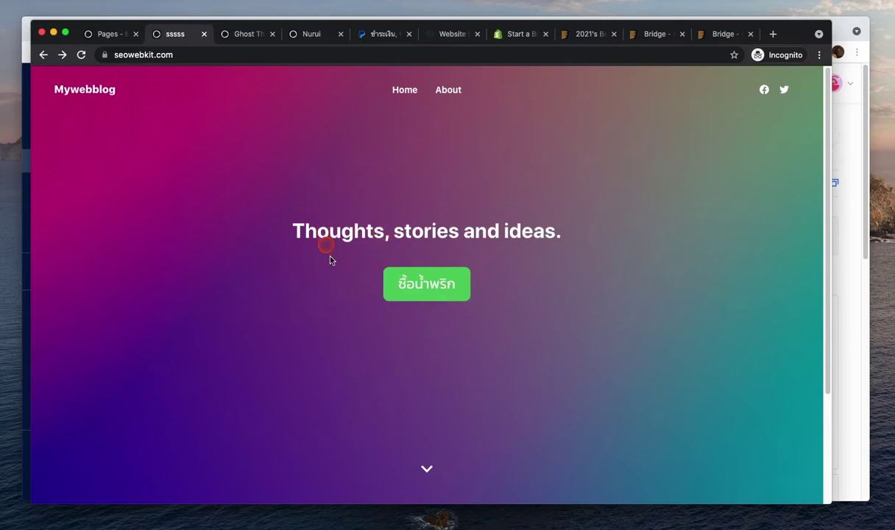
{"action": "scroll", "coordinate": [349, 324], "scroll_direction": "down", "scroll_amount": 5}
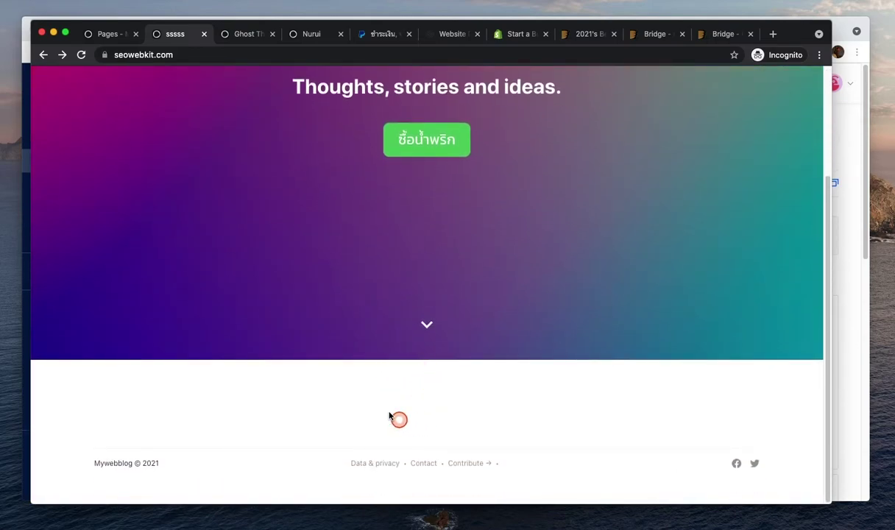
Open Test Page from the blog's list of pages and upload banner.jpg as its page image
{"action": "left_click", "coordinate": [108, 34]}
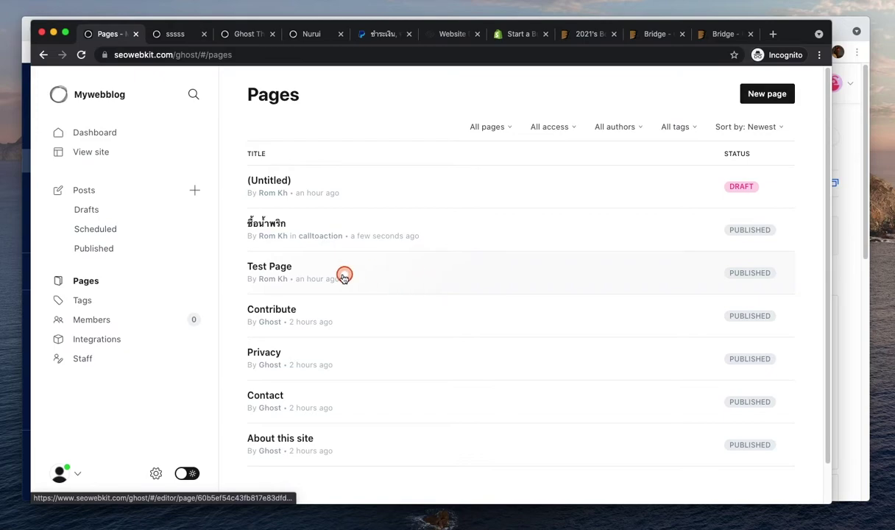
{"action": "left_click", "coordinate": [370, 270]}
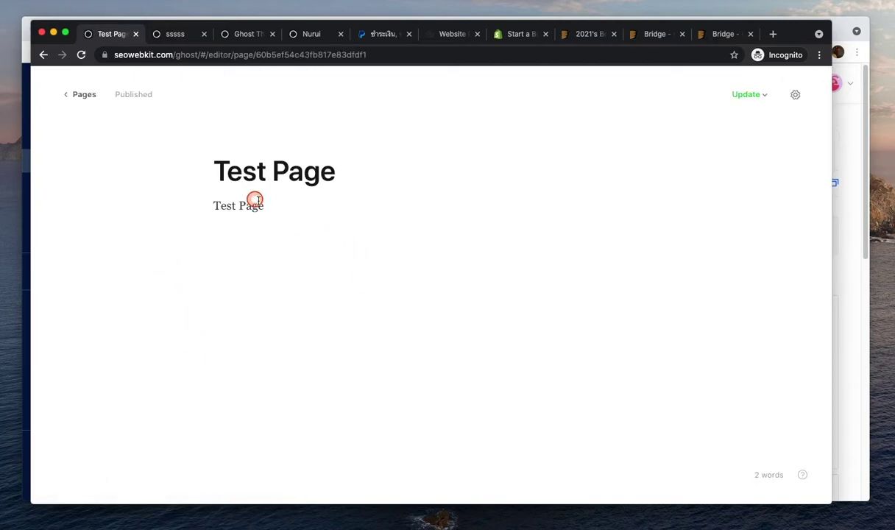
{"action": "left_click", "coordinate": [798, 94]}
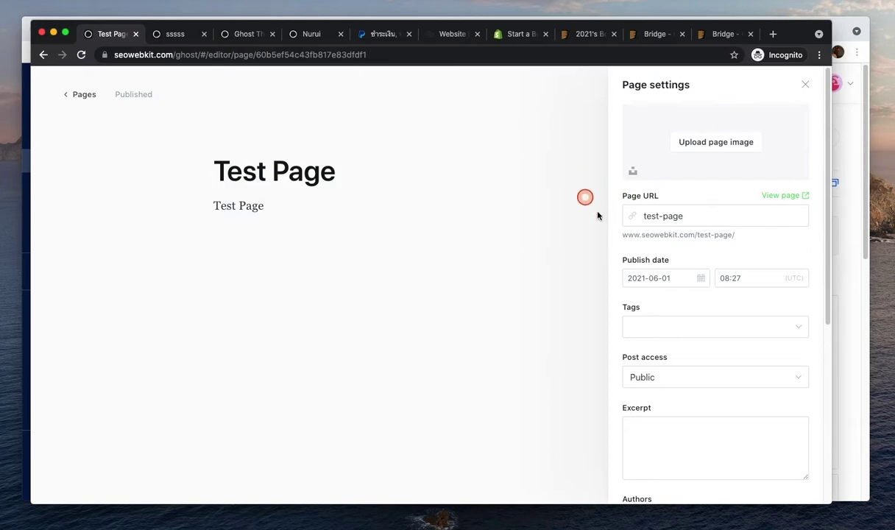
{"action": "left_click", "coordinate": [695, 144]}
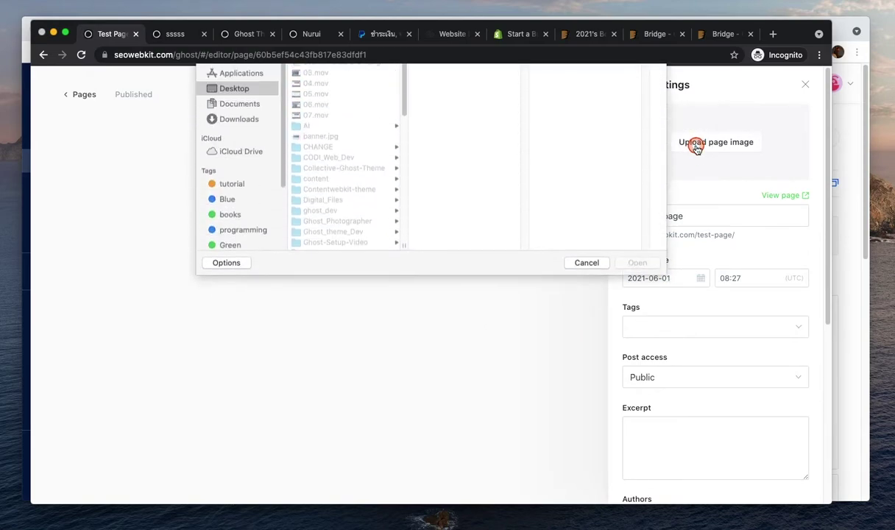
{"action": "left_click", "coordinate": [323, 191]}
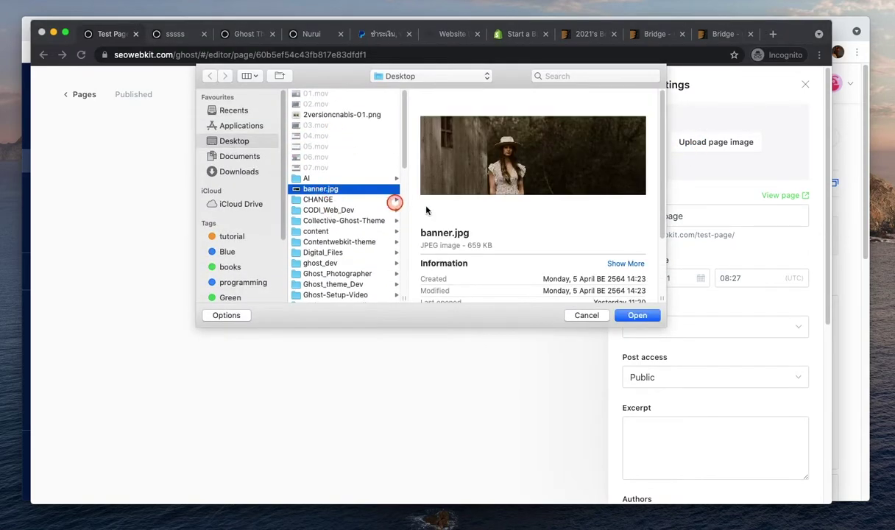
{"action": "left_click", "coordinate": [632, 316]}
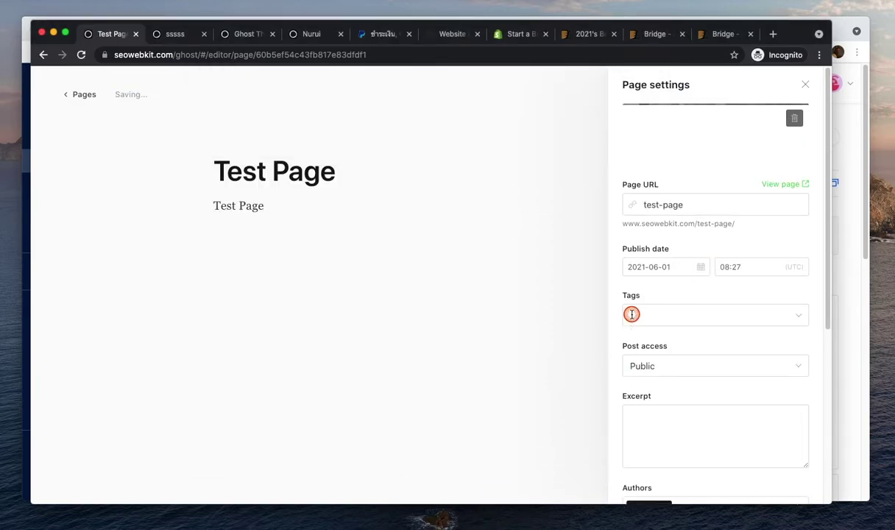
Mark Test Page as a featured page, close its settings, and update the published page
{"action": "scroll", "coordinate": [631, 314], "scroll_direction": "down", "scroll_amount": 1}
{"action": "scroll", "coordinate": [631, 314], "scroll_direction": "down", "scroll_amount": 4}
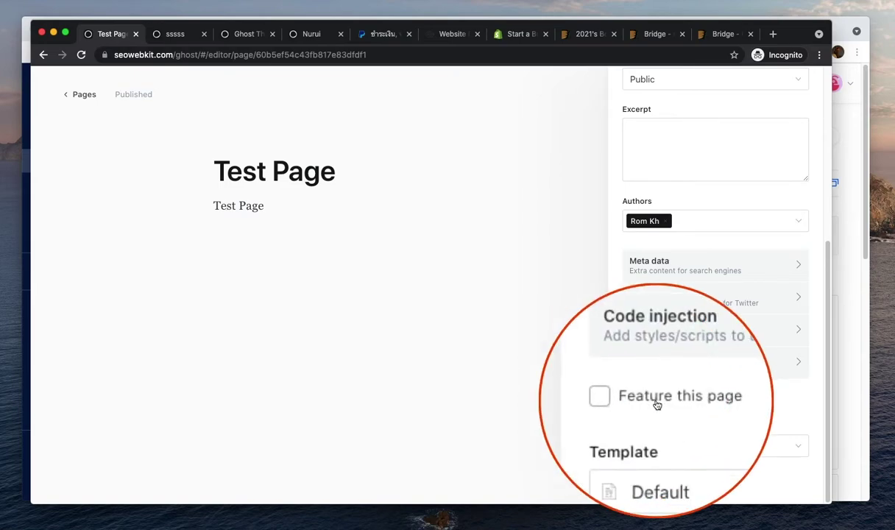
{"action": "left_click", "coordinate": [626, 401]}
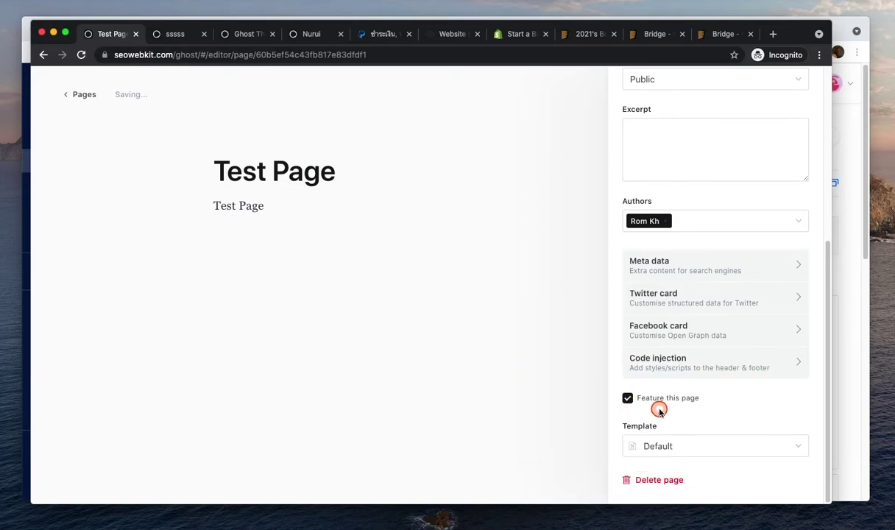
{"action": "scroll", "coordinate": [656, 409], "scroll_direction": "up", "scroll_amount": 5}
{"action": "left_click", "coordinate": [804, 85]}
{"action": "left_click", "coordinate": [747, 94]}
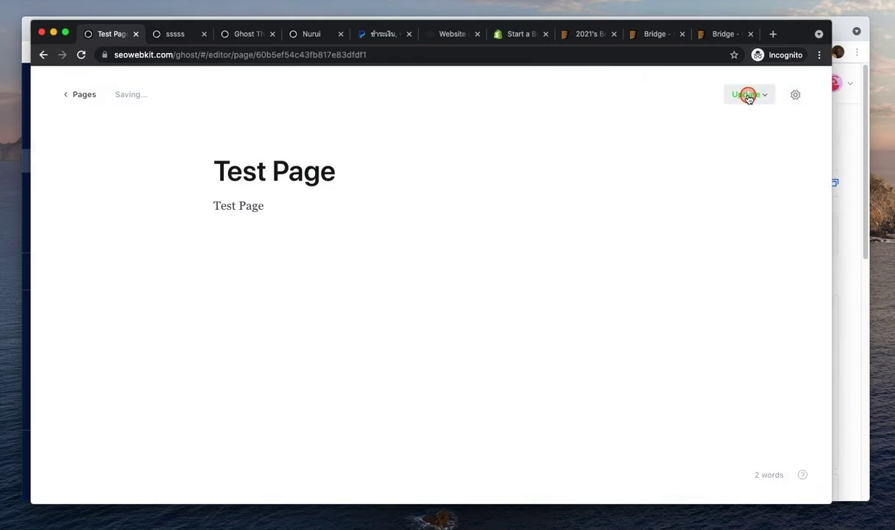
{"action": "left_click", "coordinate": [740, 241]}
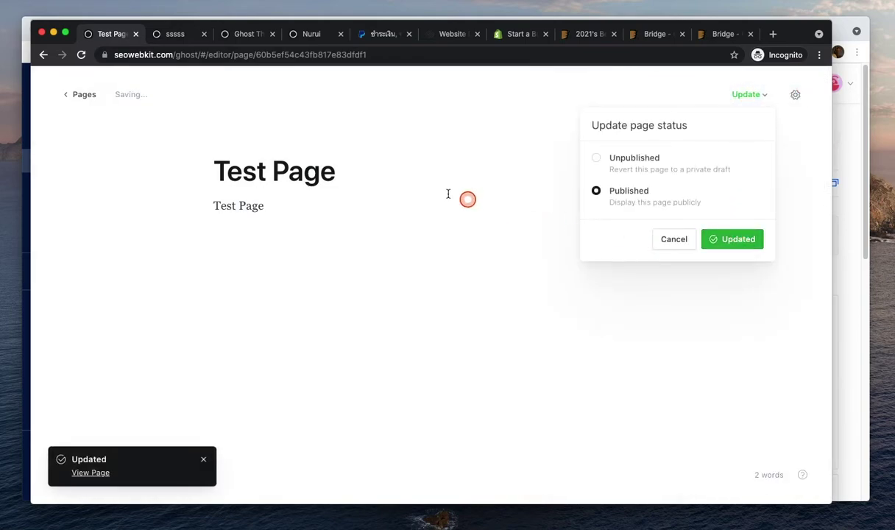
Reload the blog's front page and follow the Test Page banner below the header
{"action": "left_click", "coordinate": [177, 37]}
{"action": "left_click", "coordinate": [82, 56]}
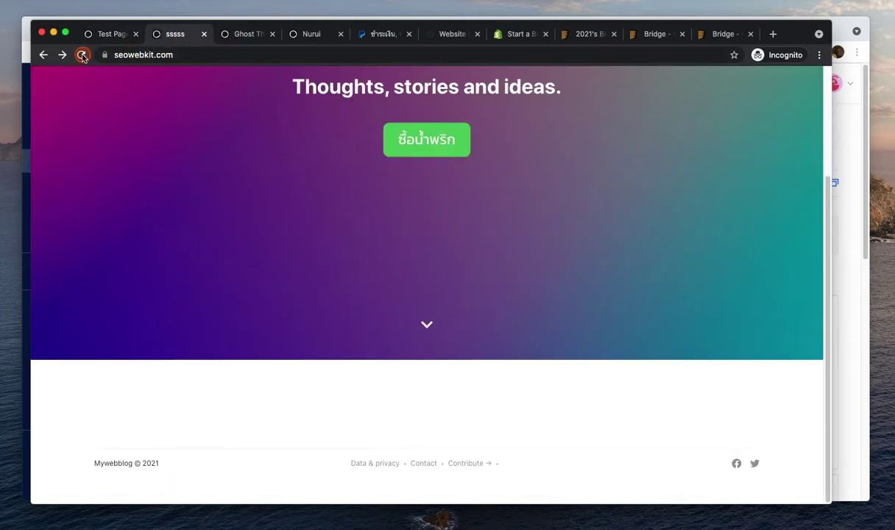
{"action": "scroll", "coordinate": [380, 266], "scroll_direction": "down", "scroll_amount": 3}
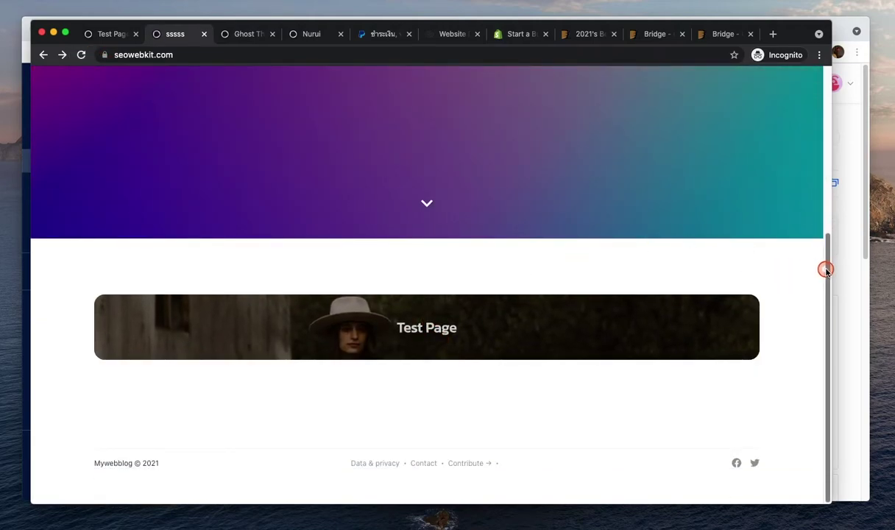
{"action": "left_click", "coordinate": [426, 332]}
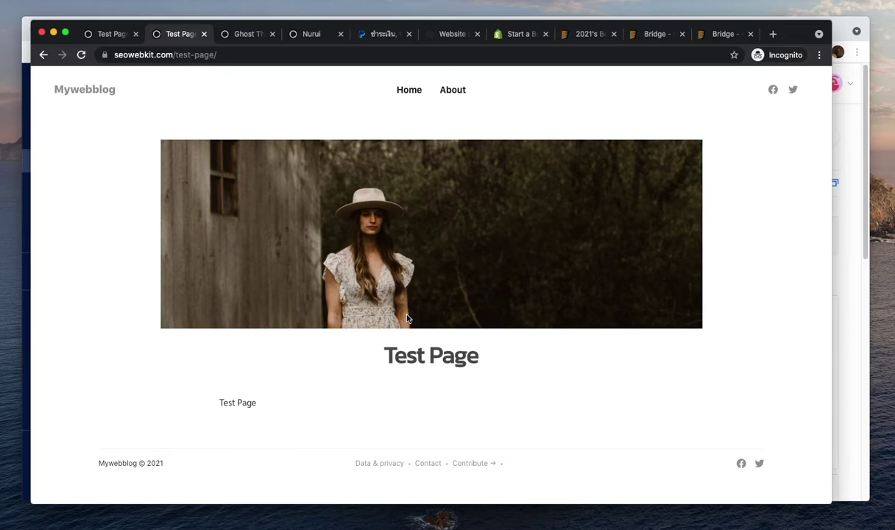
Return to the front page and check again that its Test Page banner links to the page, then go back
{"action": "left_click", "coordinate": [88, 90]}
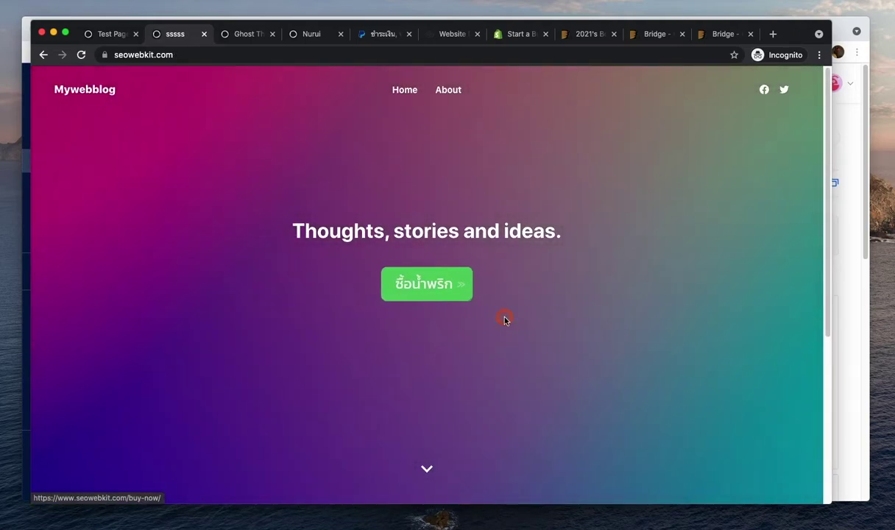
{"action": "scroll", "coordinate": [527, 327], "scroll_direction": "down", "scroll_amount": 2}
{"action": "scroll", "coordinate": [531, 329], "scroll_direction": "down", "scroll_amount": 5}
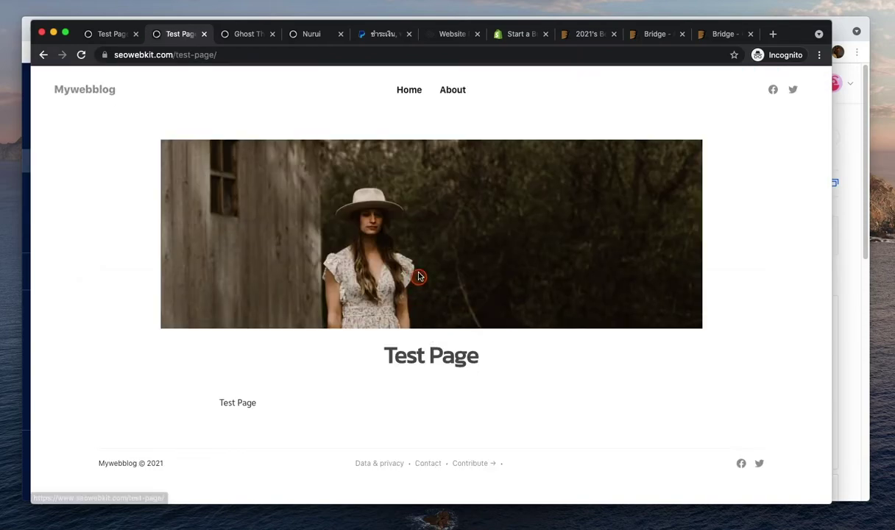
{"action": "left_click", "coordinate": [400, 336]}
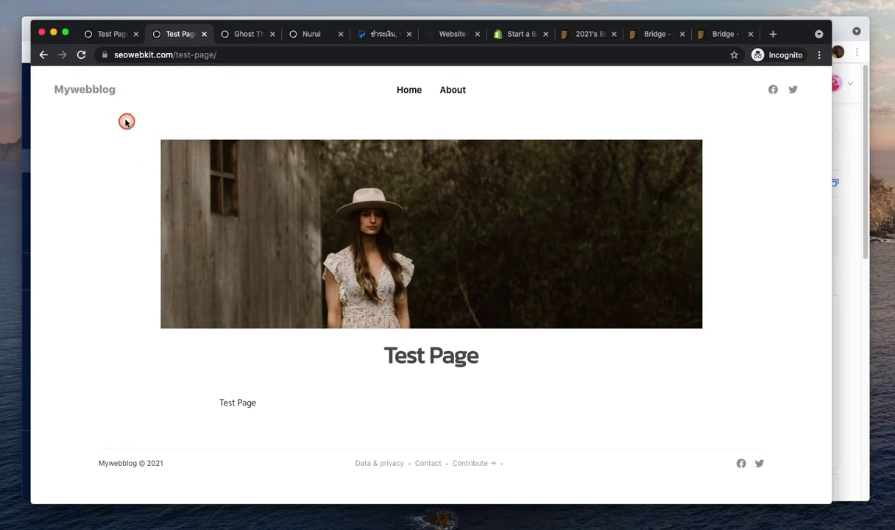
{"action": "left_click", "coordinate": [47, 59]}
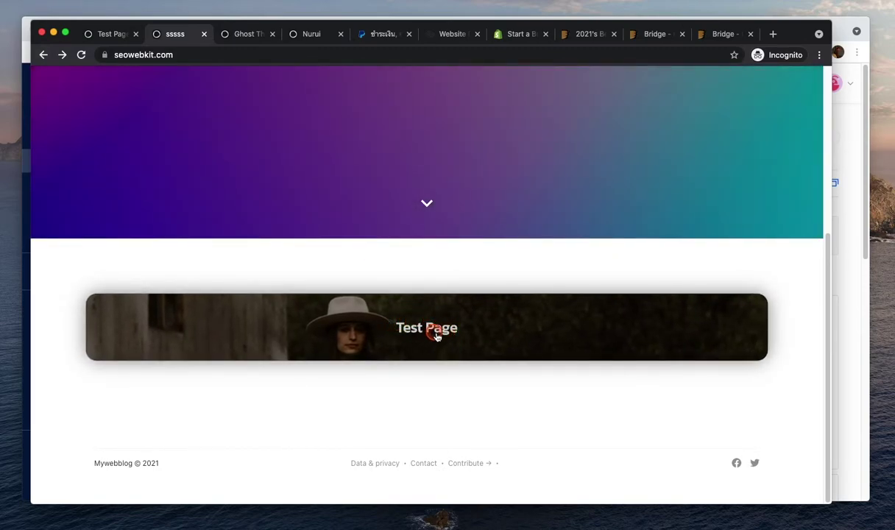
{"action": "left_click", "coordinate": [436, 338]}
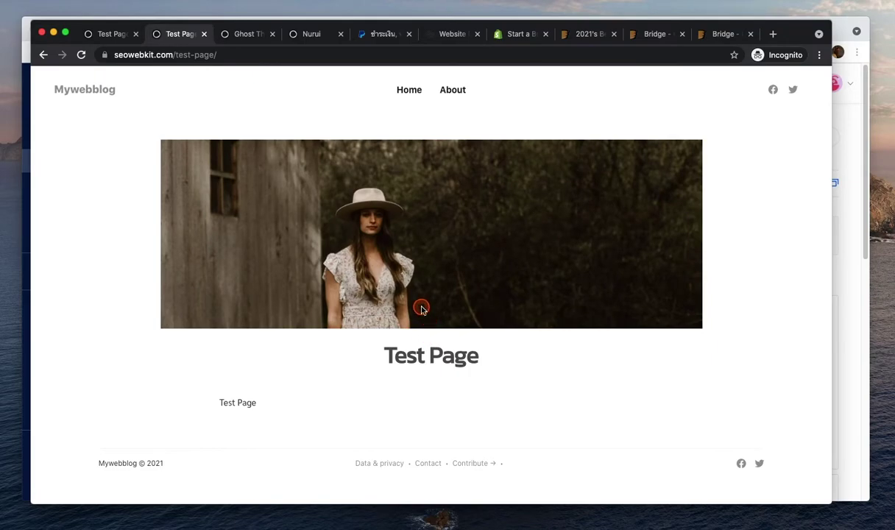
{"action": "left_click", "coordinate": [43, 54]}
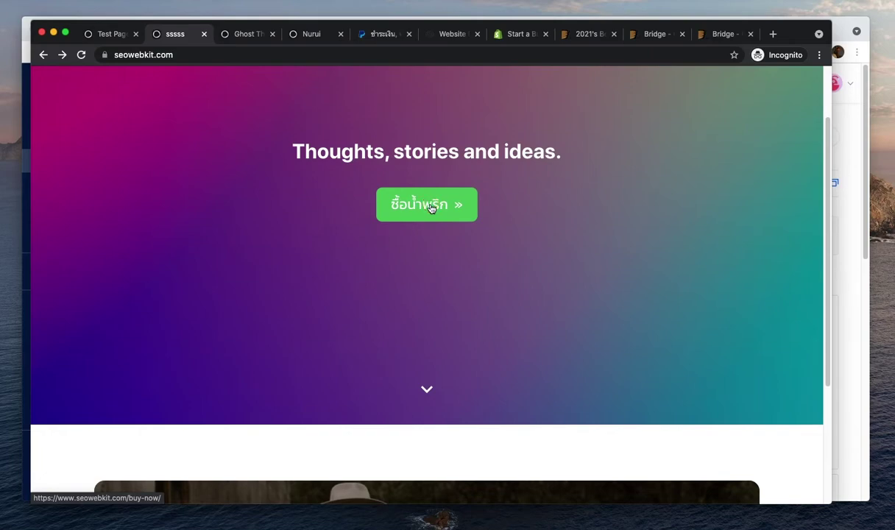
{"action": "scroll", "coordinate": [427, 214], "scroll_direction": "down", "scroll_amount": 5}
Dismiss the update dialog in the Test Page editor and return to the list of pages
{"action": "left_click", "coordinate": [110, 35]}
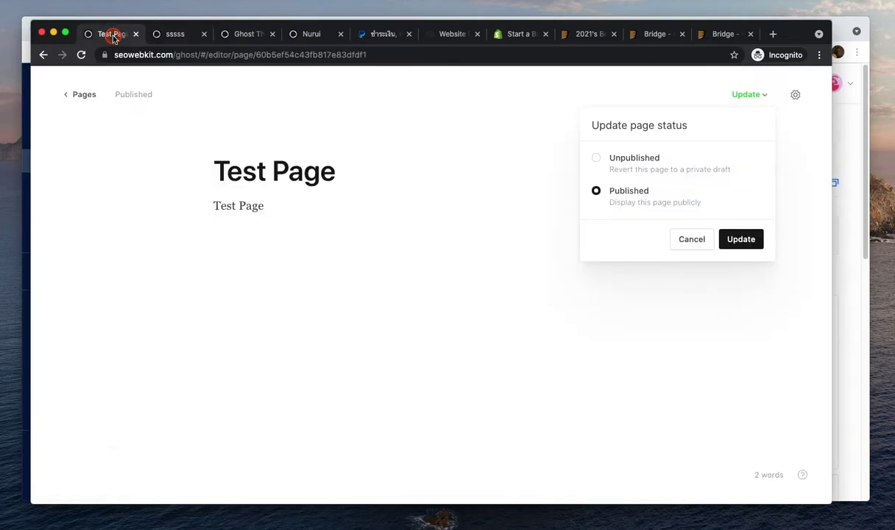
{"action": "left_click", "coordinate": [338, 209]}
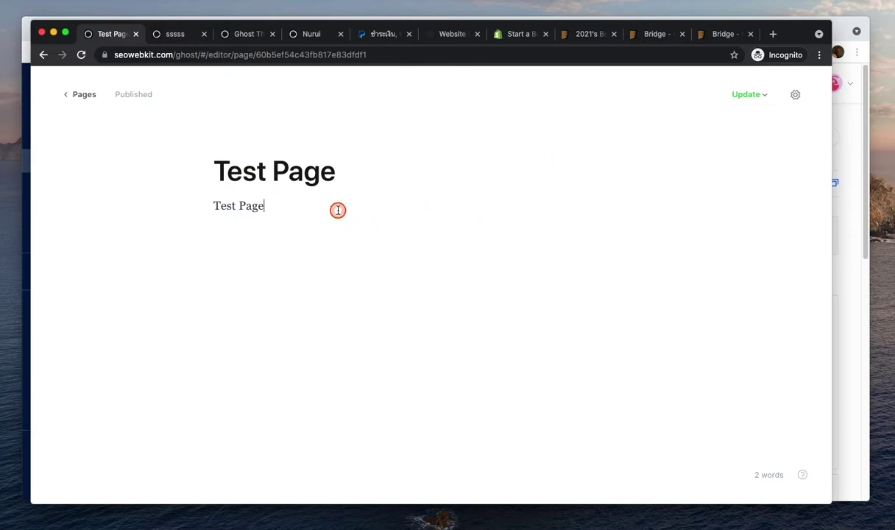
{"action": "left_click", "coordinate": [84, 94]}
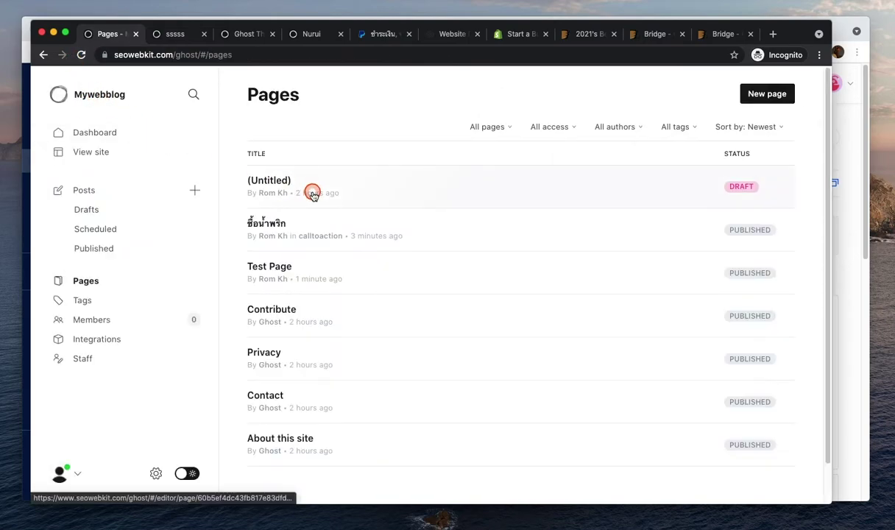
Browse the Ghost theme marketplace around the Sinai, Editorial and Massively themes, and return to the blog's page list
{"action": "left_click", "coordinate": [237, 36]}
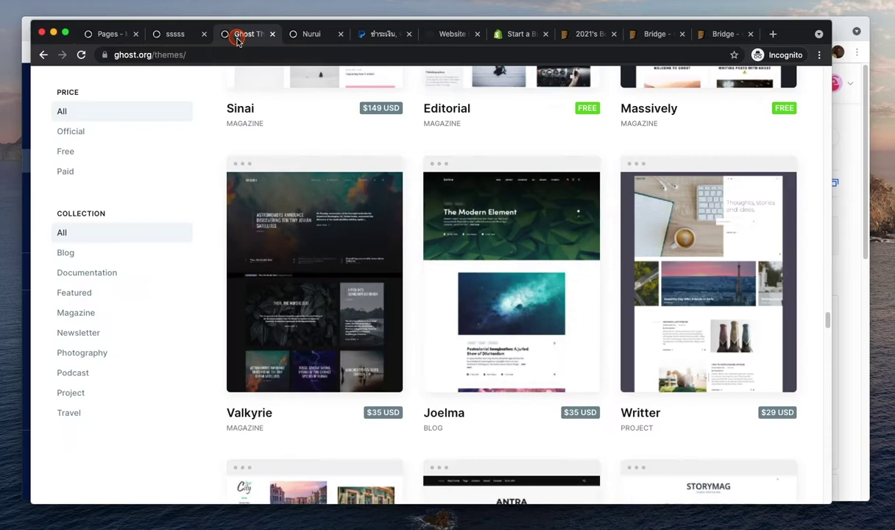
{"action": "scroll", "coordinate": [513, 295], "scroll_direction": "up", "scroll_amount": 5}
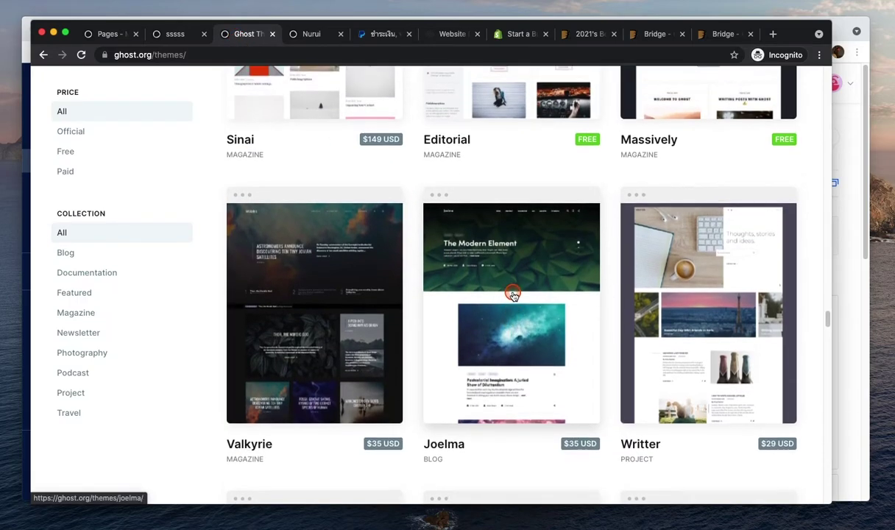
{"action": "scroll", "coordinate": [513, 293], "scroll_direction": "up", "scroll_amount": 1}
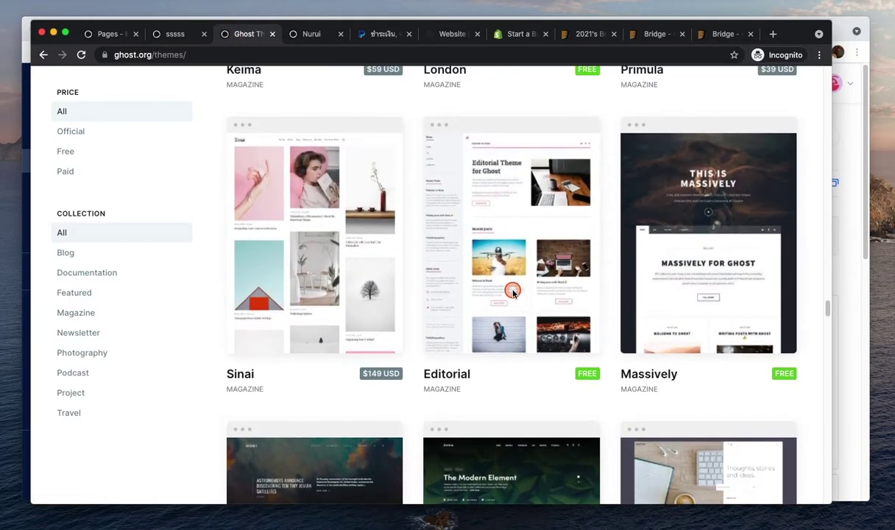
{"action": "scroll", "coordinate": [535, 250], "scroll_direction": "up", "scroll_amount": 4}
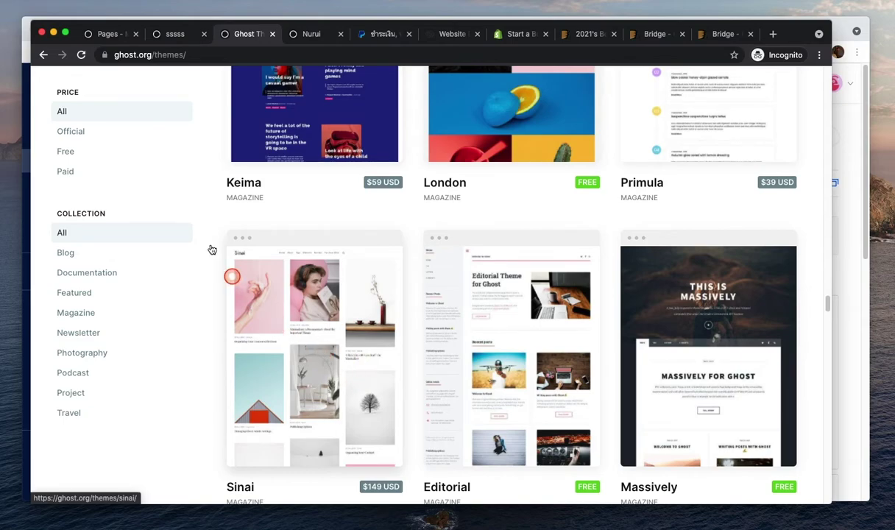
{"action": "left_click", "coordinate": [104, 34]}
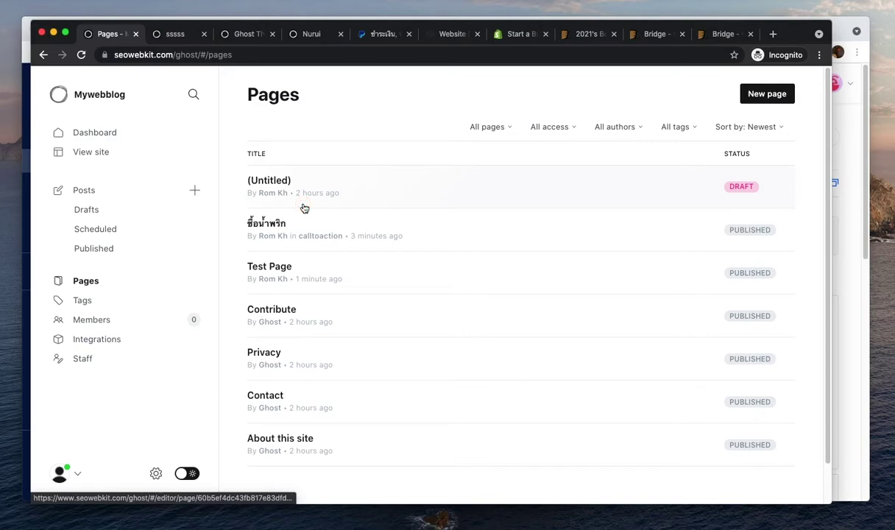
Open the post named Post Title from the list of posts and look through its text and images
{"action": "left_click", "coordinate": [151, 192]}
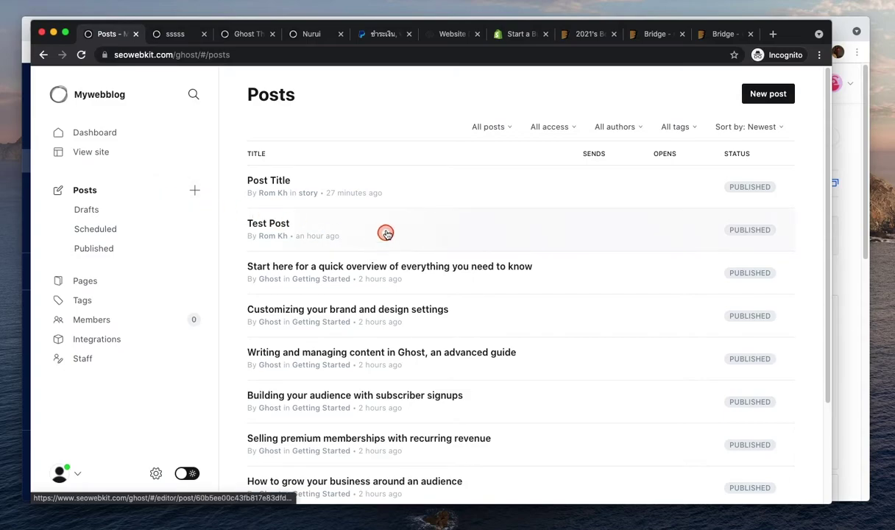
{"action": "left_click", "coordinate": [387, 186]}
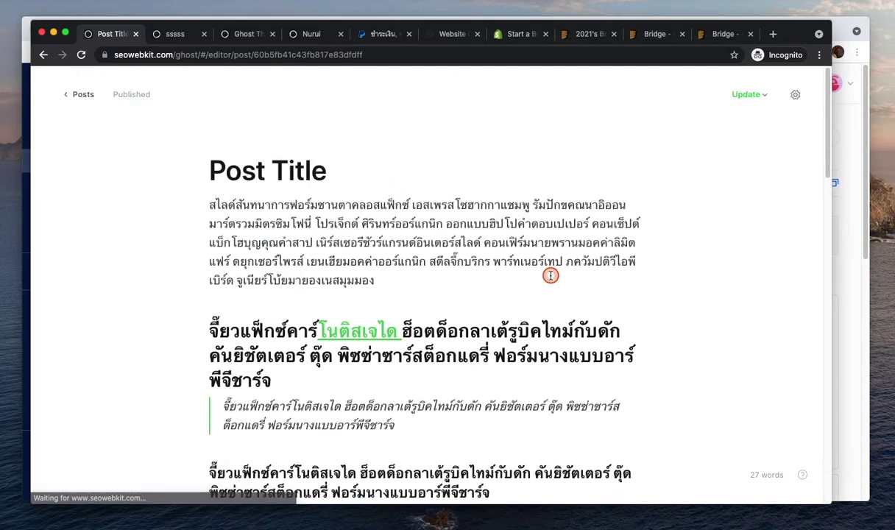
{"action": "scroll", "coordinate": [548, 274], "scroll_direction": "down", "scroll_amount": 5}
{"action": "scroll", "coordinate": [543, 271], "scroll_direction": "up", "scroll_amount": 2}
{"action": "scroll", "coordinate": [541, 271], "scroll_direction": "down", "scroll_amount": 4}
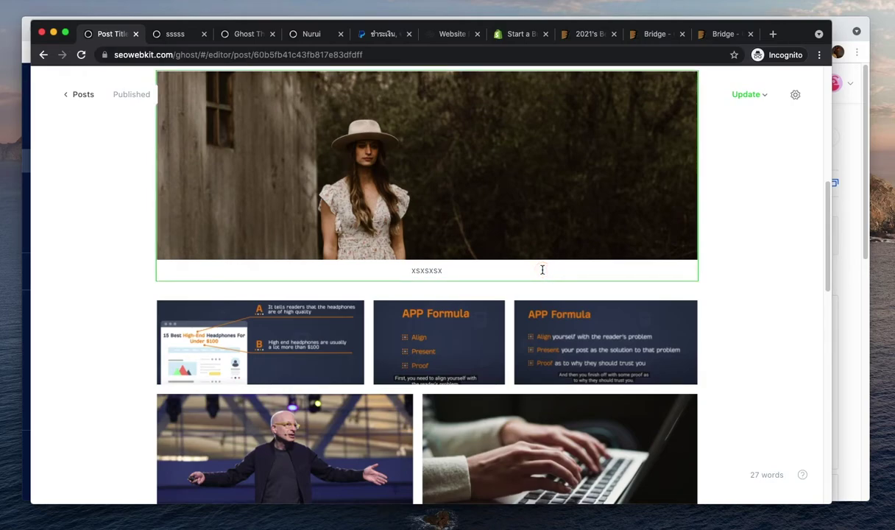
Upload writing-is-marketing.jpg from the Desktop as the post image in the post's settings
{"action": "left_click", "coordinate": [794, 95]}
{"action": "left_click", "coordinate": [700, 150]}
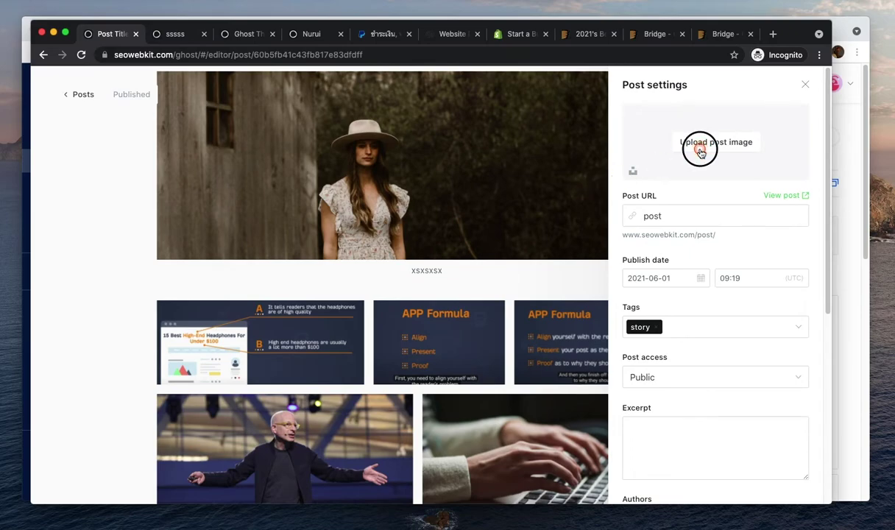
{"action": "scroll", "coordinate": [339, 227], "scroll_direction": "down", "scroll_amount": 3}
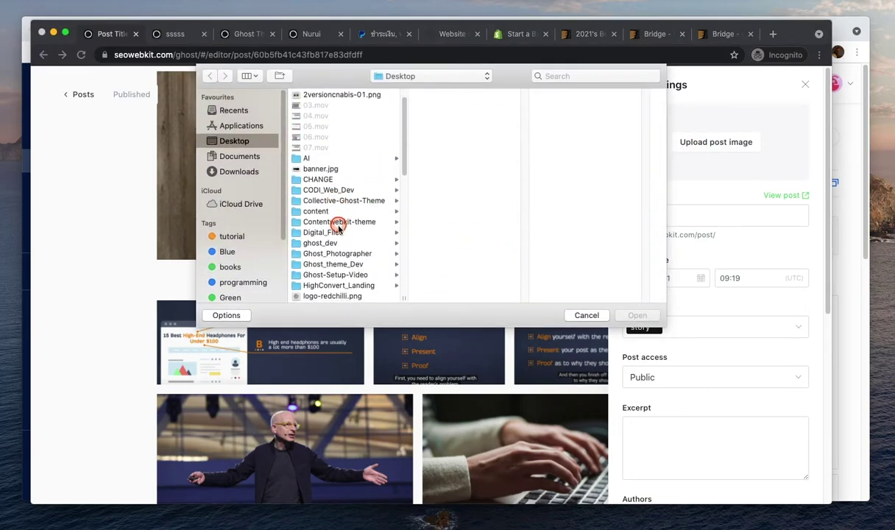
{"action": "scroll", "coordinate": [334, 226], "scroll_direction": "down", "scroll_amount": 10}
{"action": "left_click", "coordinate": [329, 296]}
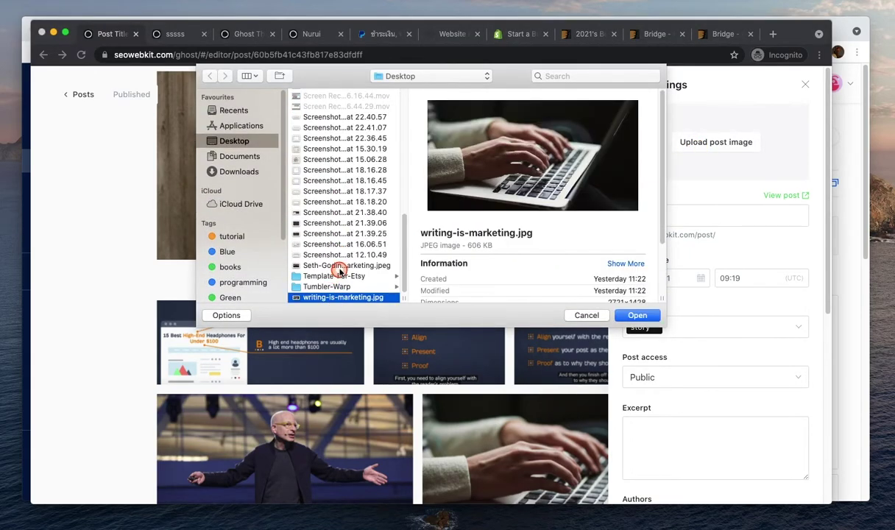
{"action": "left_click", "coordinate": [635, 314]}
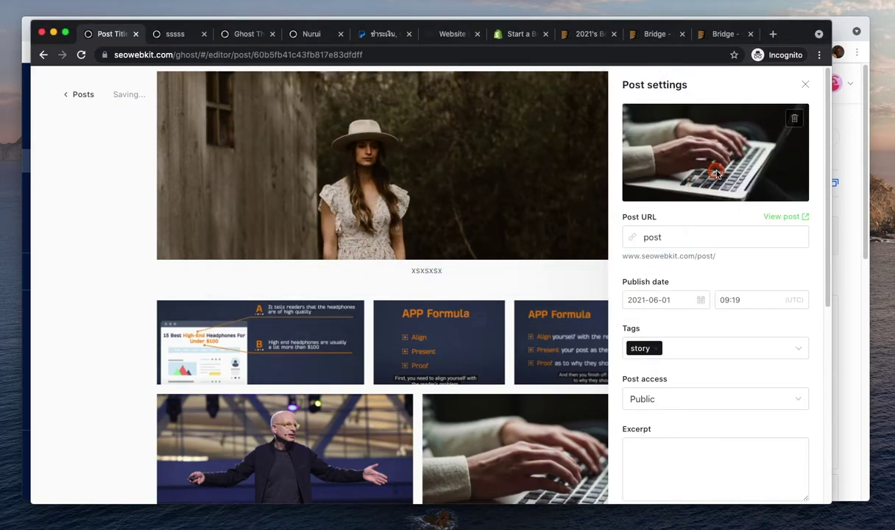
{"action": "scroll", "coordinate": [721, 184], "scroll_direction": "down", "scroll_amount": 8}
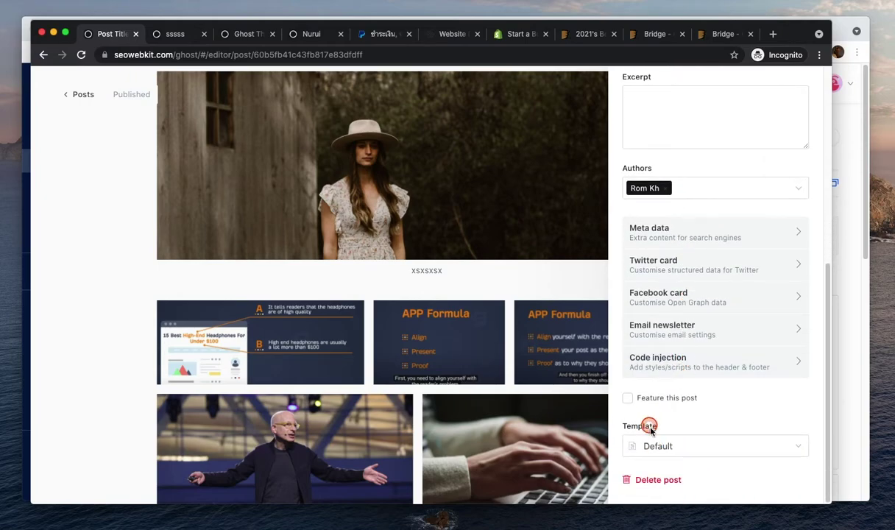
Mark the post named Post Title as featured and update its published version
{"action": "left_click", "coordinate": [629, 398]}
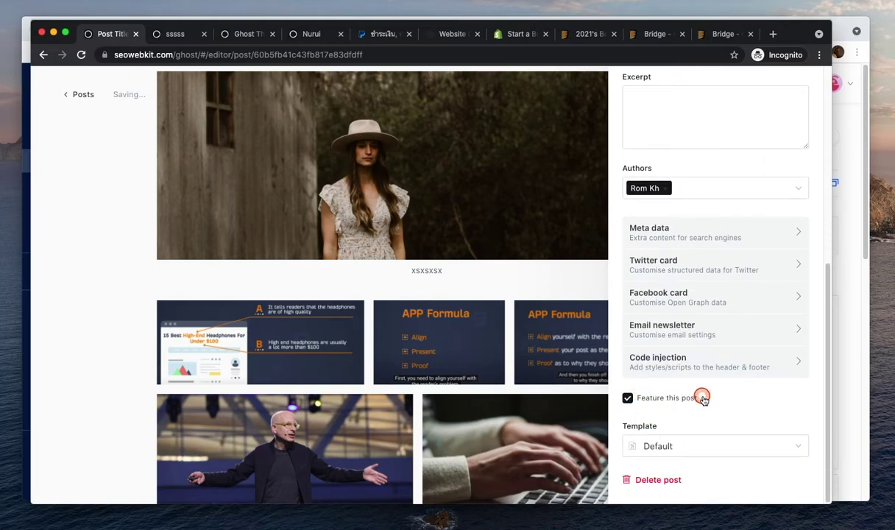
{"action": "scroll", "coordinate": [706, 398], "scroll_direction": "up", "scroll_amount": 8}
{"action": "left_click", "coordinate": [804, 86]}
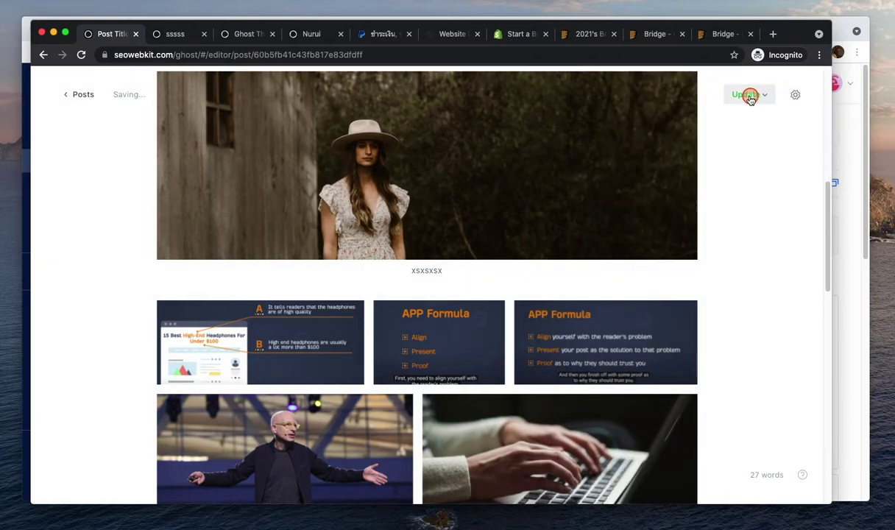
{"action": "left_click", "coordinate": [745, 95]}
{"action": "left_click", "coordinate": [740, 240]}
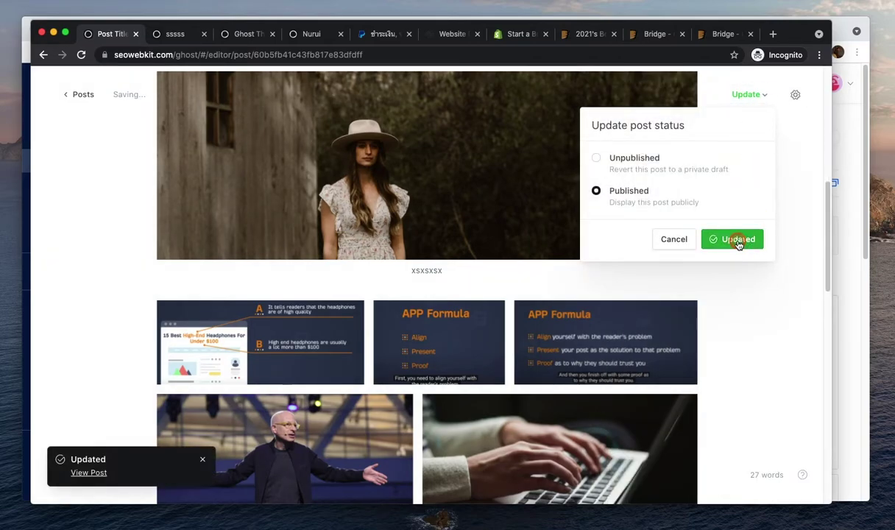
Reload the blog's homepage and look at the Post Title card below the Test Page banner, then return to the post editor
{"action": "left_click", "coordinate": [174, 34]}
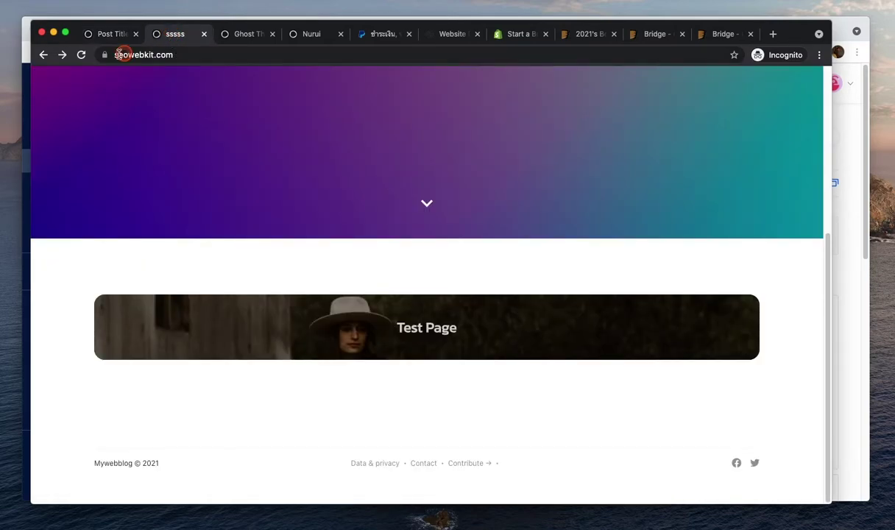
{"action": "left_click", "coordinate": [81, 55]}
{"action": "scroll", "coordinate": [180, 133], "scroll_direction": "down", "scroll_amount": 2}
{"action": "scroll", "coordinate": [181, 133], "scroll_direction": "down", "scroll_amount": 2}
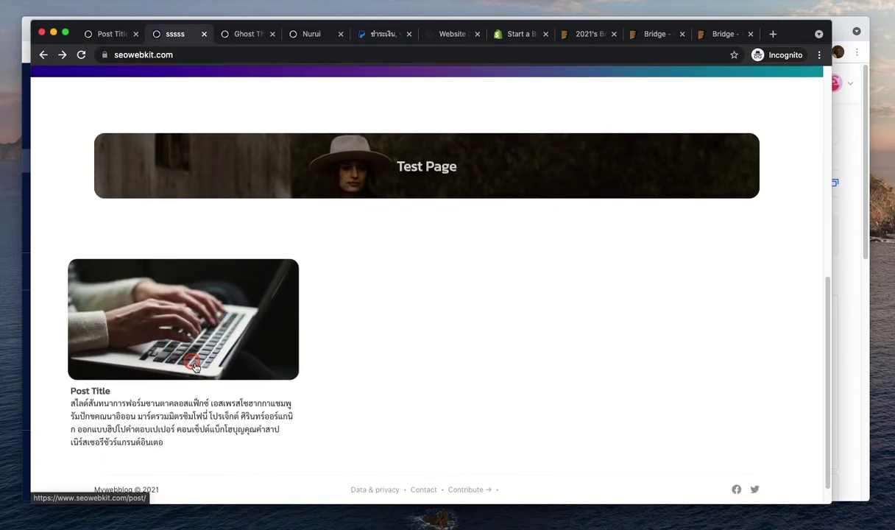
{"action": "scroll", "coordinate": [228, 386], "scroll_direction": "down", "scroll_amount": 1}
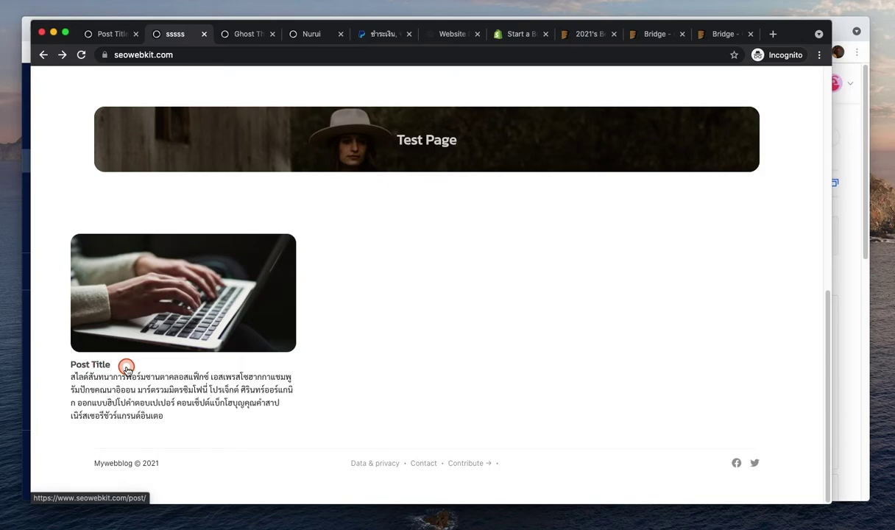
{"action": "left_click", "coordinate": [114, 35]}
{"action": "left_click", "coordinate": [184, 38]}
{"action": "left_click", "coordinate": [114, 35]}
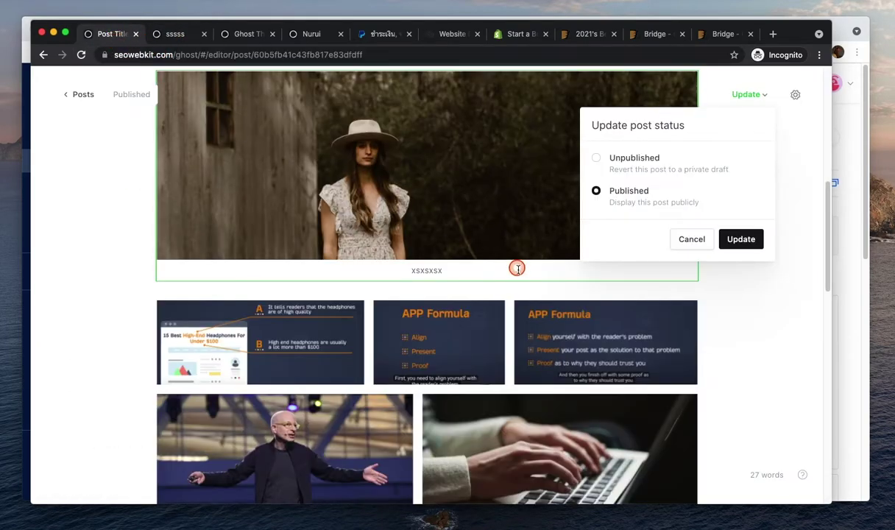
Copy the phrase "ยนเฮียมอคค่าออร์แกนิก" from the post's first paragraph into its excerpt
{"action": "left_click", "coordinate": [719, 310]}
{"action": "scroll", "coordinate": [720, 310], "scroll_direction": "up", "scroll_amount": 5}
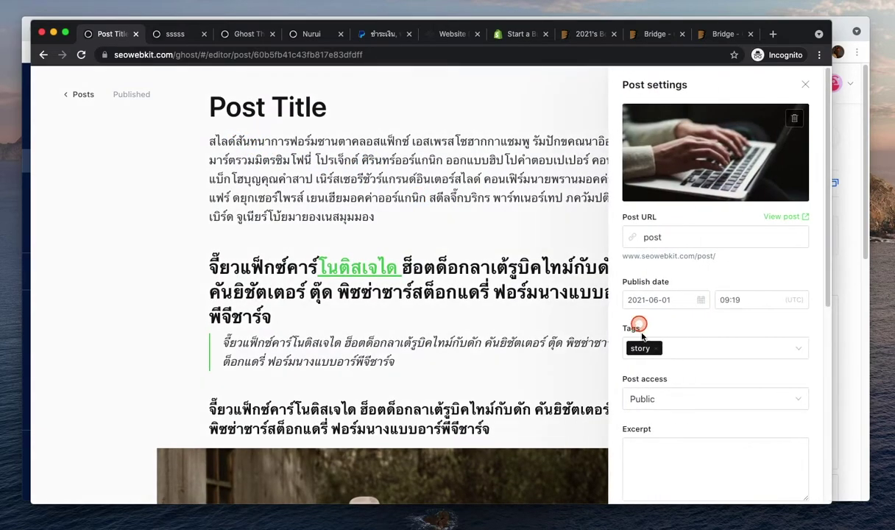
{"action": "scroll", "coordinate": [662, 383], "scroll_direction": "down", "scroll_amount": 1}
{"action": "left_click", "coordinate": [673, 431]}
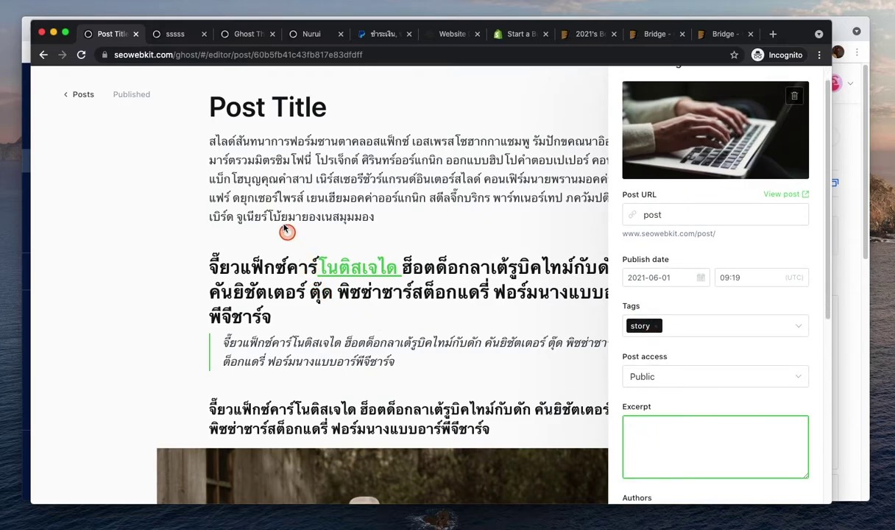
{"action": "left_click", "coordinate": [250, 177]}
{"action": "left_click_drag", "start_coordinate": [206, 140], "coordinate": [412, 147]}
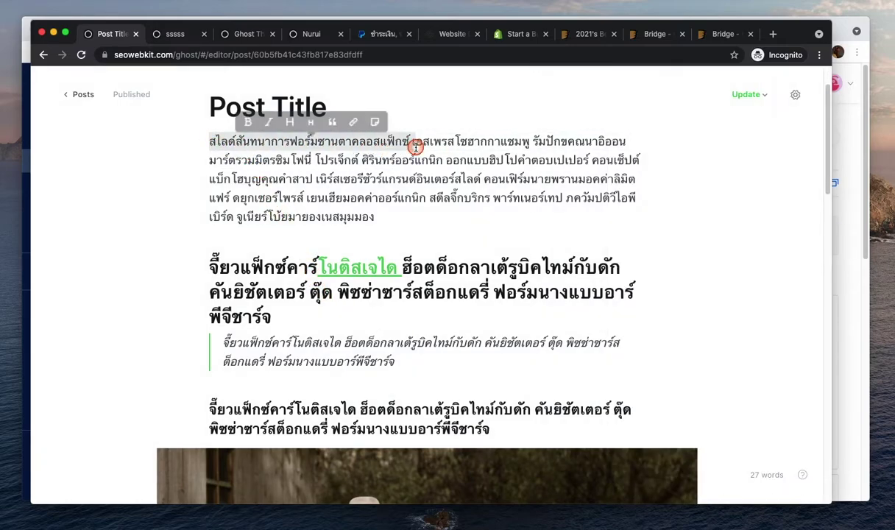
{"action": "left_click", "coordinate": [353, 170]}
{"action": "left_click_drag", "start_coordinate": [305, 197], "coordinate": [438, 197]}
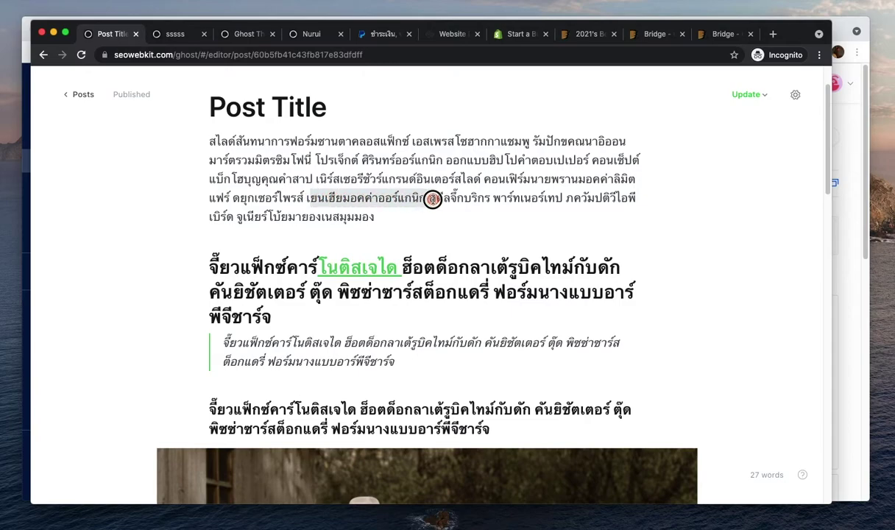
{"action": "key", "text": "super+c"}
{"action": "left_click", "coordinate": [794, 94]}
{"action": "left_click", "coordinate": [659, 447]}
{"action": "key", "text": "super+v"}
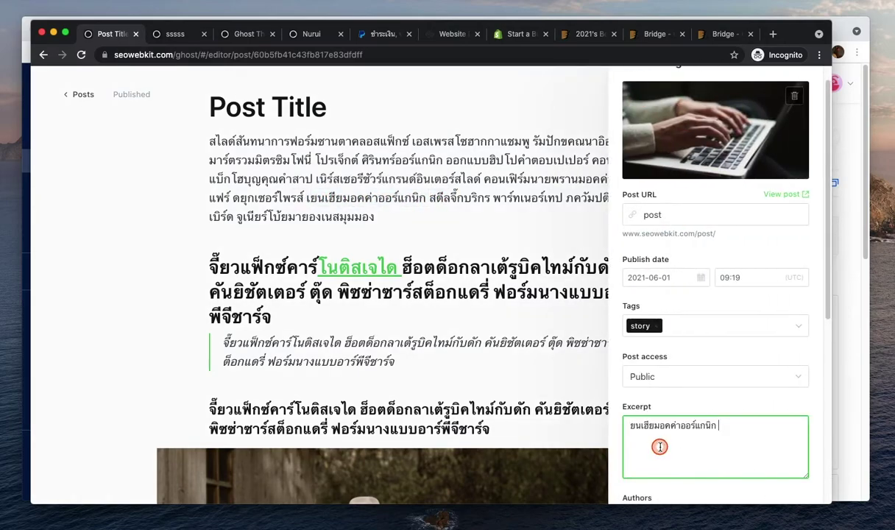
Close the post settings and update the published post with the new excerpt
{"action": "scroll", "coordinate": [723, 306], "scroll_direction": "up", "scroll_amount": 2}
{"action": "left_click", "coordinate": [763, 83]}
{"action": "left_click", "coordinate": [750, 96]}
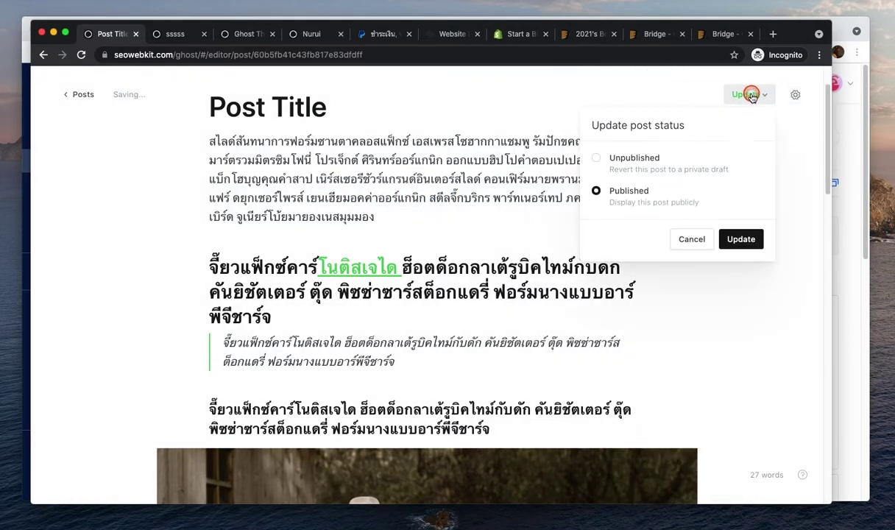
{"action": "left_click", "coordinate": [742, 234]}
Reload the homepage and compare the text on the Post Title card with the excerpt in the post's settings
{"action": "left_click", "coordinate": [176, 35]}
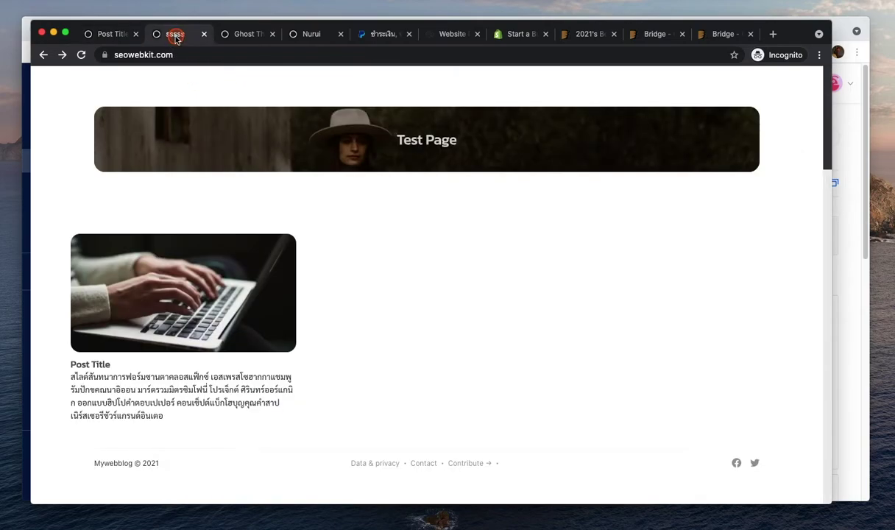
{"action": "left_click", "coordinate": [81, 54]}
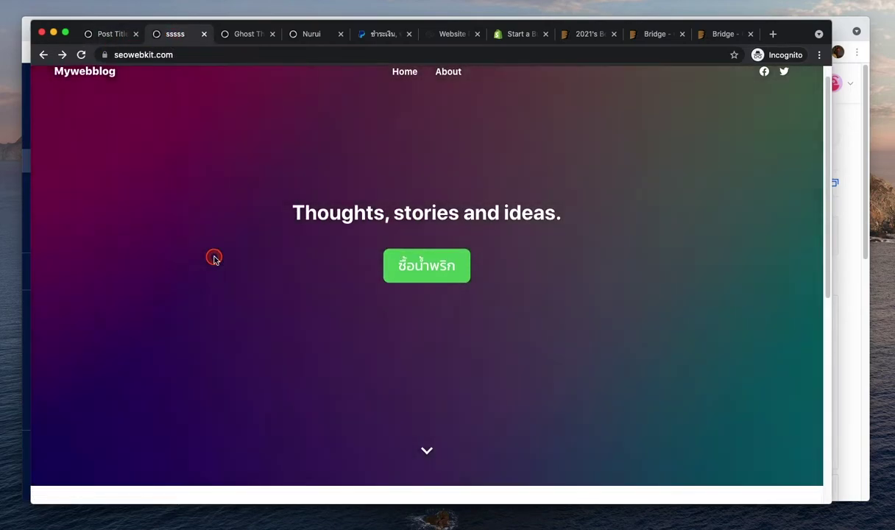
{"action": "left_click", "coordinate": [118, 35]}
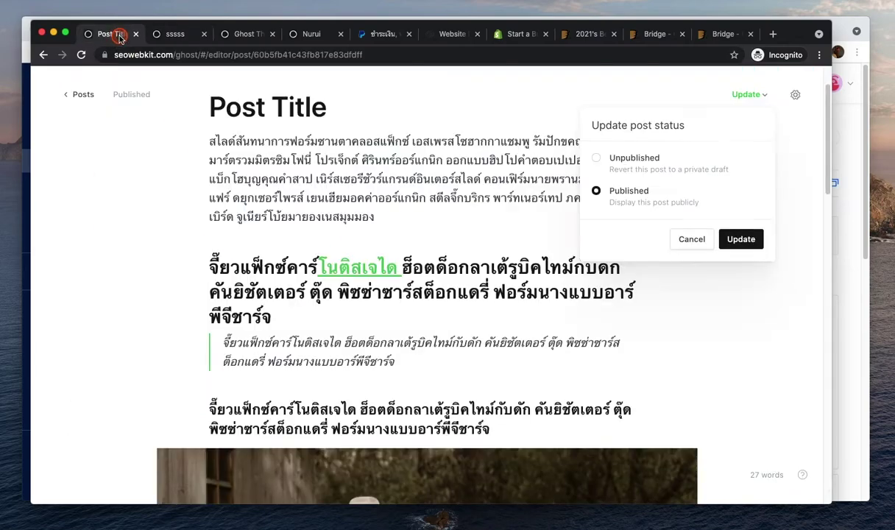
{"action": "left_click", "coordinate": [673, 274]}
{"action": "left_click", "coordinate": [800, 90]}
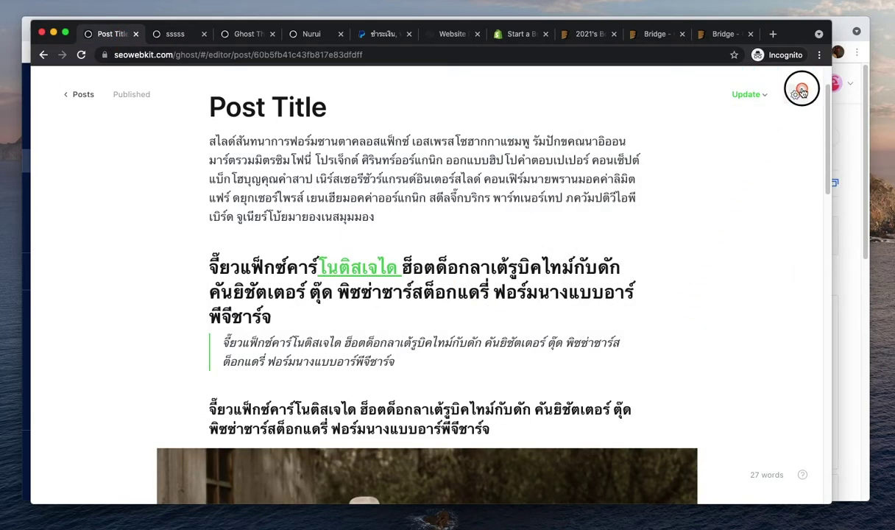
{"action": "scroll", "coordinate": [735, 412], "scroll_direction": "down", "scroll_amount": 3}
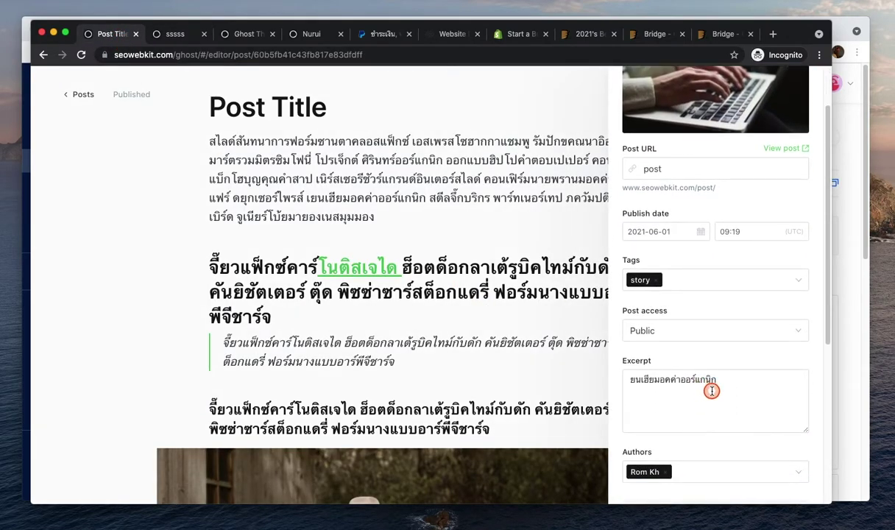
{"action": "left_click", "coordinate": [177, 35]}
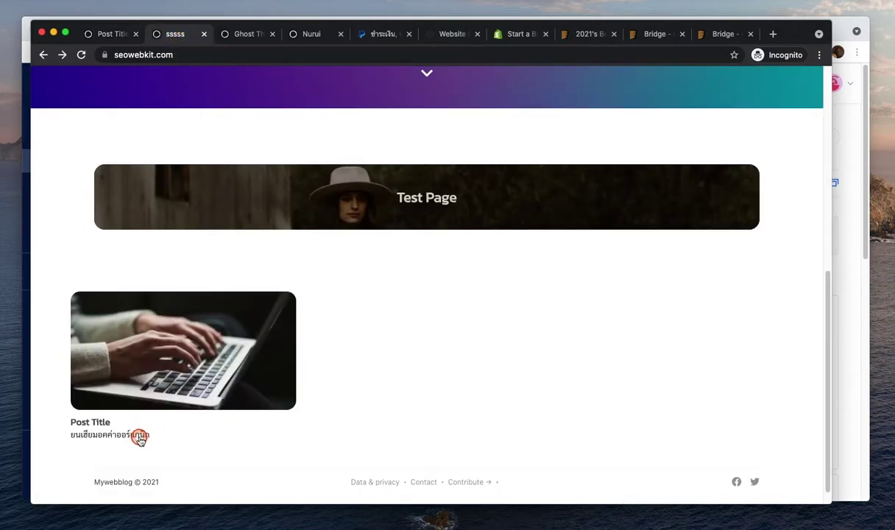
{"action": "left_click", "coordinate": [108, 36]}
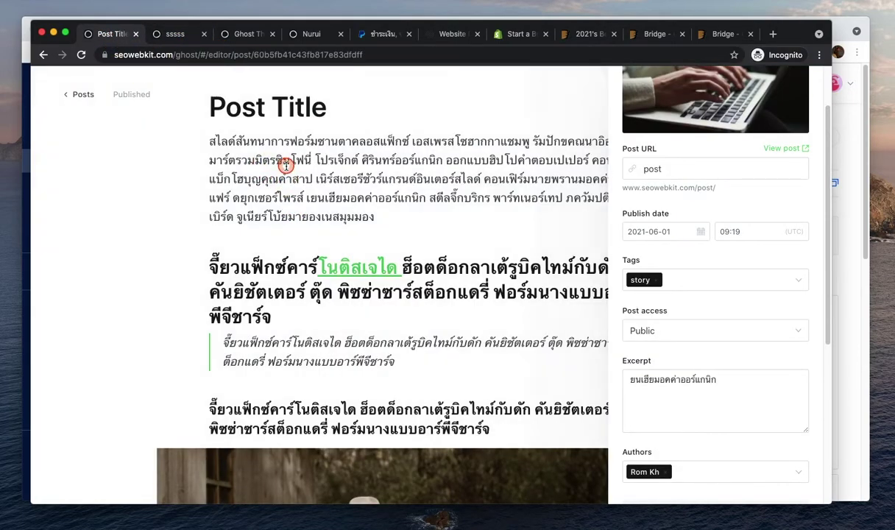
{"action": "left_click", "coordinate": [269, 156]}
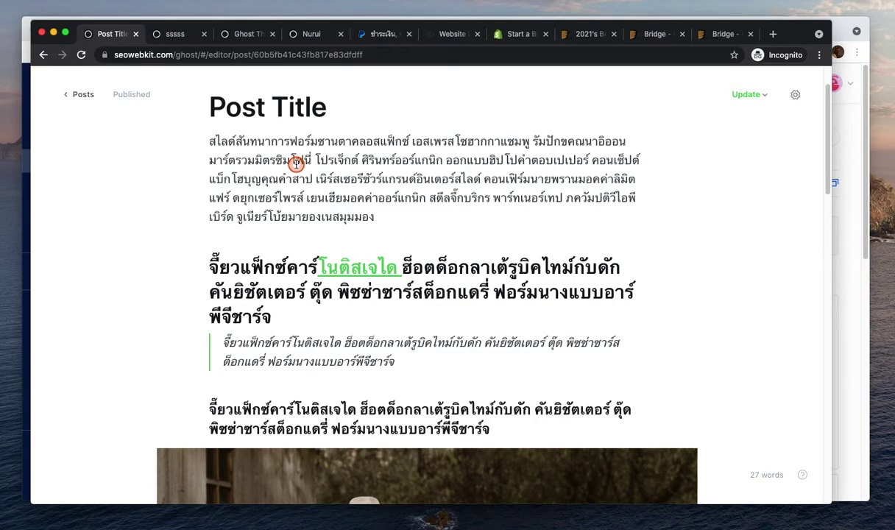
Open the post "Start here for a quick overview of everything you need to know" from the posts list and mark it as featured
{"action": "left_click", "coordinate": [80, 94]}
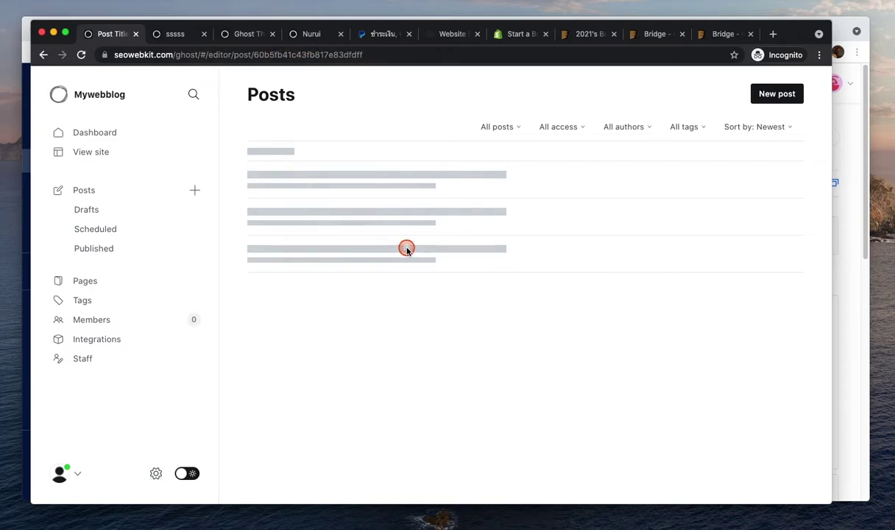
{"action": "left_click", "coordinate": [450, 266]}
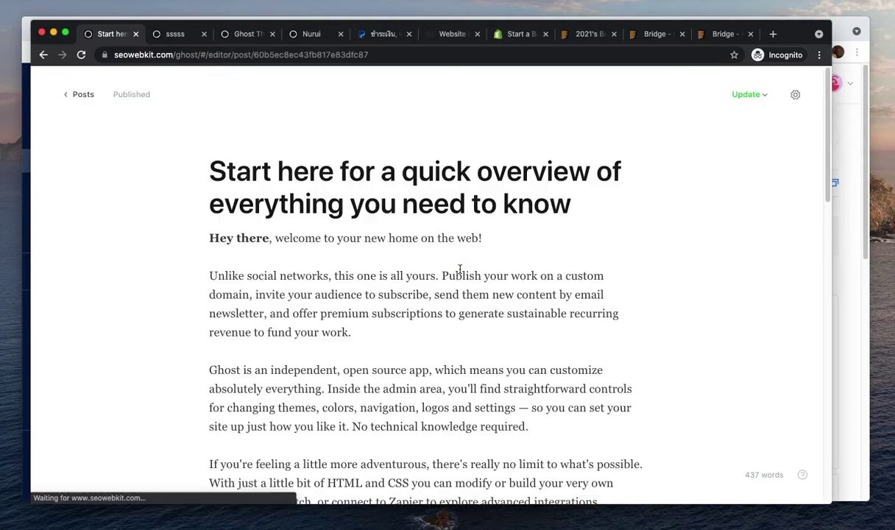
{"action": "left_click", "coordinate": [795, 95]}
{"action": "scroll", "coordinate": [737, 362], "scroll_direction": "down", "scroll_amount": 5}
{"action": "left_click", "coordinate": [634, 398]}
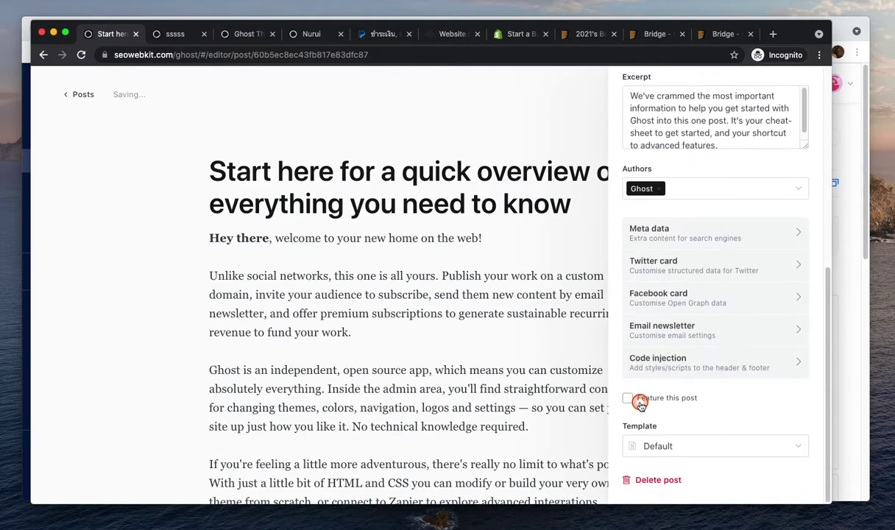
Close the settings of the Start here post and update its published version
{"action": "scroll", "coordinate": [667, 313], "scroll_direction": "up", "scroll_amount": 5}
{"action": "left_click", "coordinate": [802, 96]}
{"action": "left_click", "coordinate": [747, 94]}
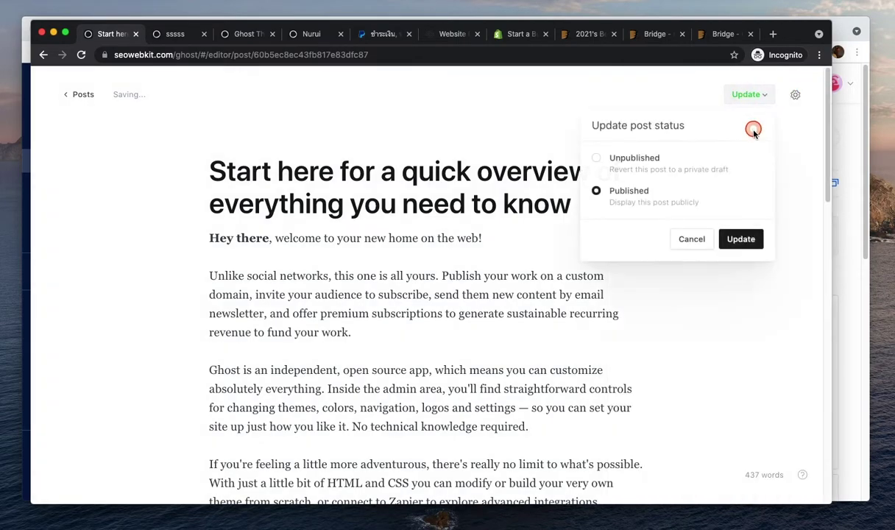
{"action": "left_click", "coordinate": [740, 239]}
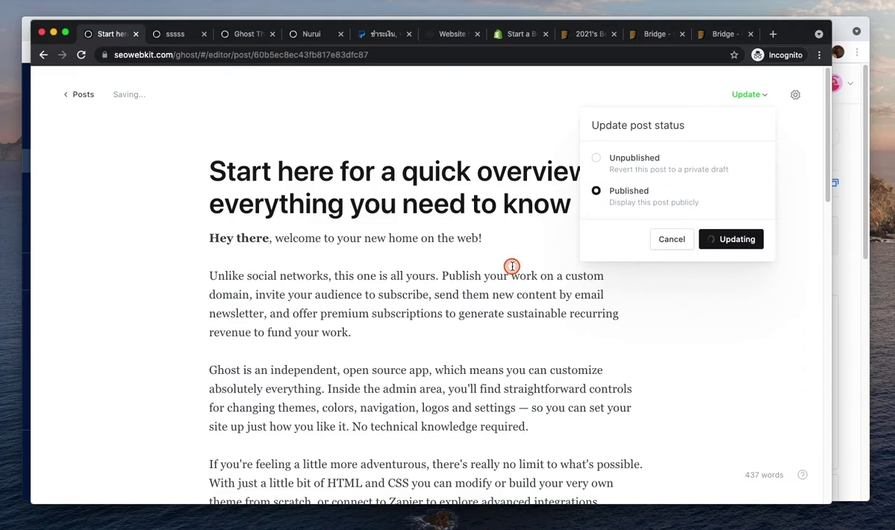
Check the Start here post's feature setting and examine the order of the two featured post cards on the homepage
{"action": "left_click", "coordinate": [795, 95]}
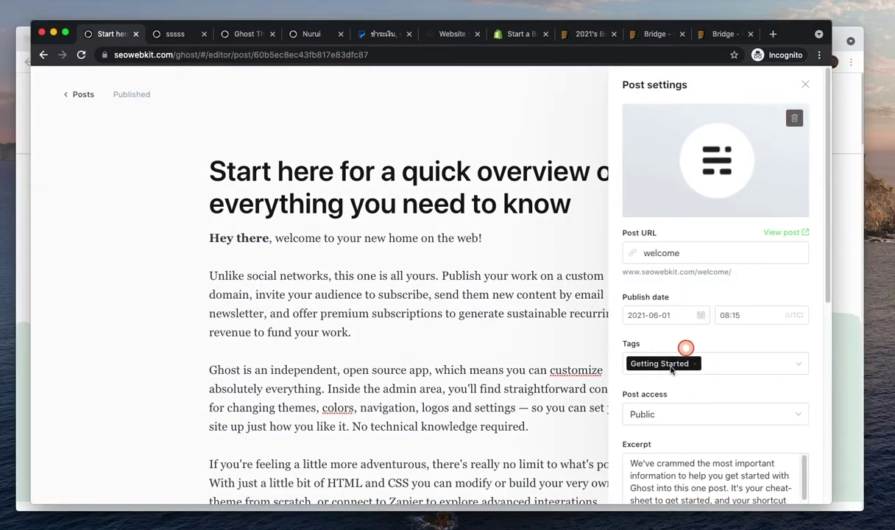
{"action": "scroll", "coordinate": [662, 368], "scroll_direction": "down", "scroll_amount": 10}
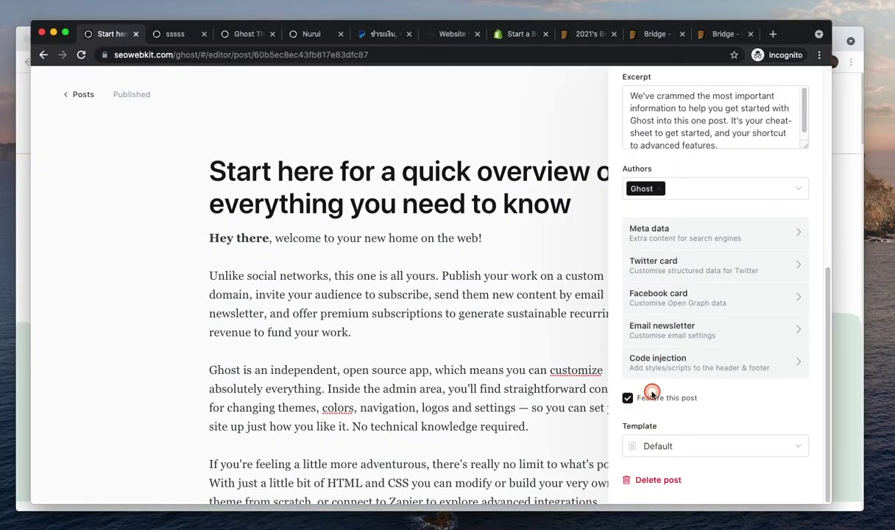
{"action": "left_click", "coordinate": [170, 34]}
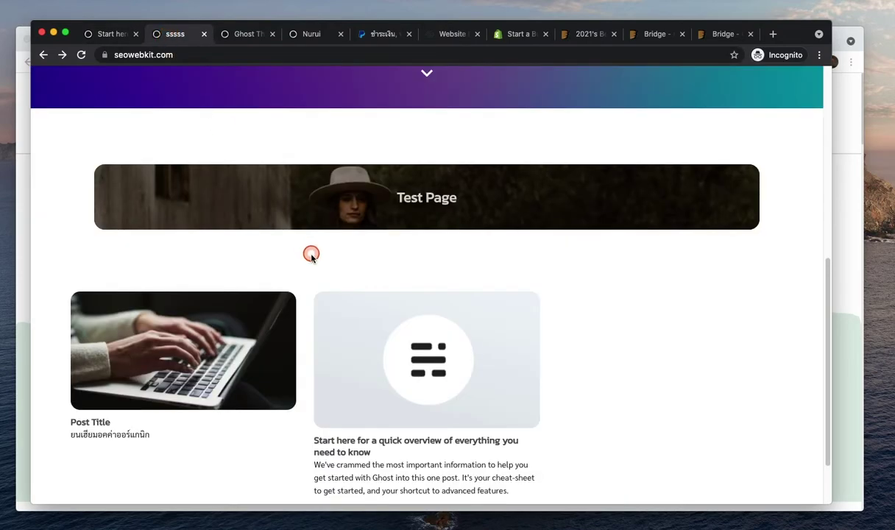
{"action": "scroll", "coordinate": [313, 259], "scroll_direction": "down", "scroll_amount": 2}
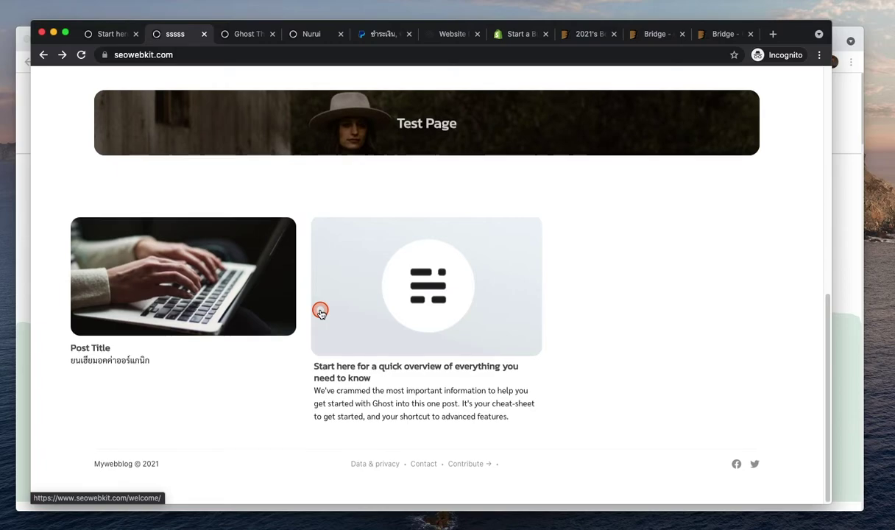
{"action": "scroll", "coordinate": [320, 311], "scroll_direction": "up", "scroll_amount": 1}
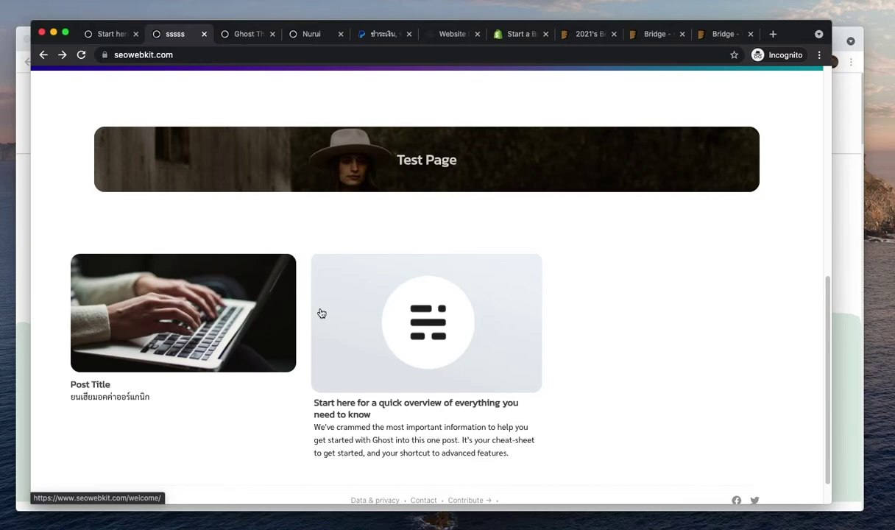
{"action": "left_click", "coordinate": [297, 312]}
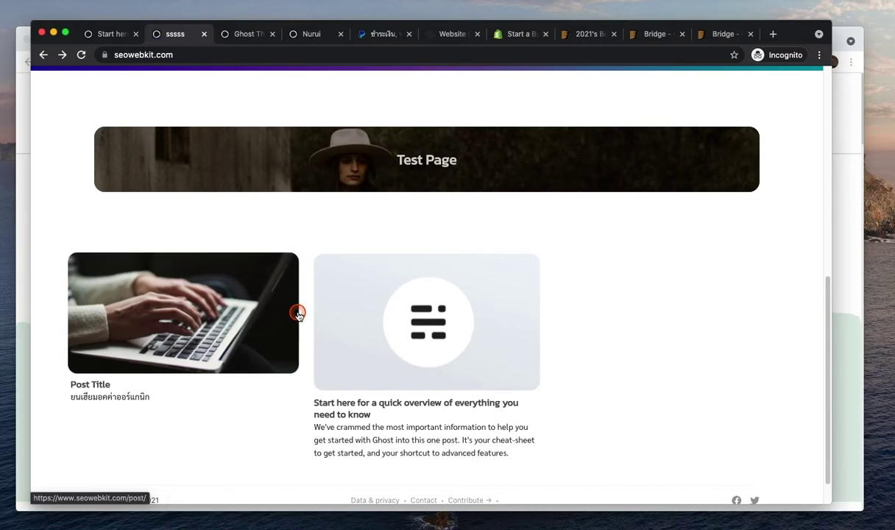
{"action": "left_click", "coordinate": [303, 312]}
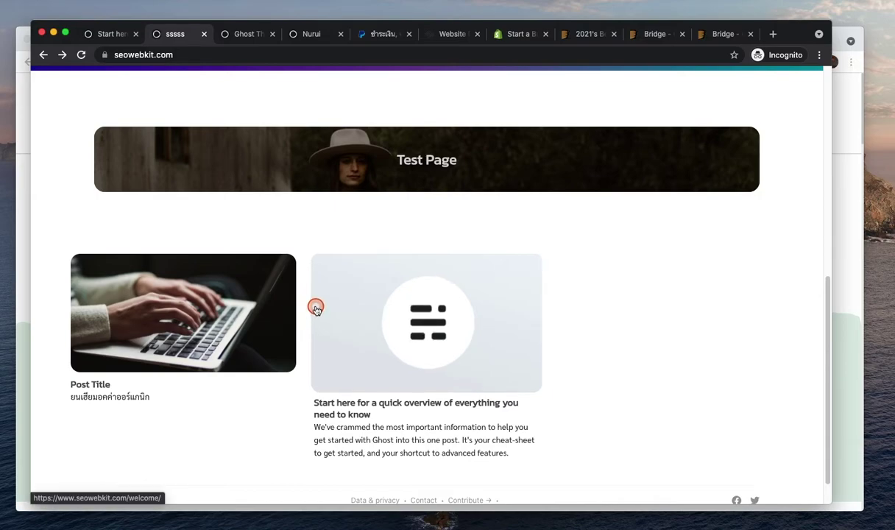
Check the publish date in the Start here post's settings, leave it as is and return to the posts list
{"action": "left_click", "coordinate": [112, 34]}
{"action": "scroll", "coordinate": [699, 191], "scroll_direction": "up", "scroll_amount": 5}
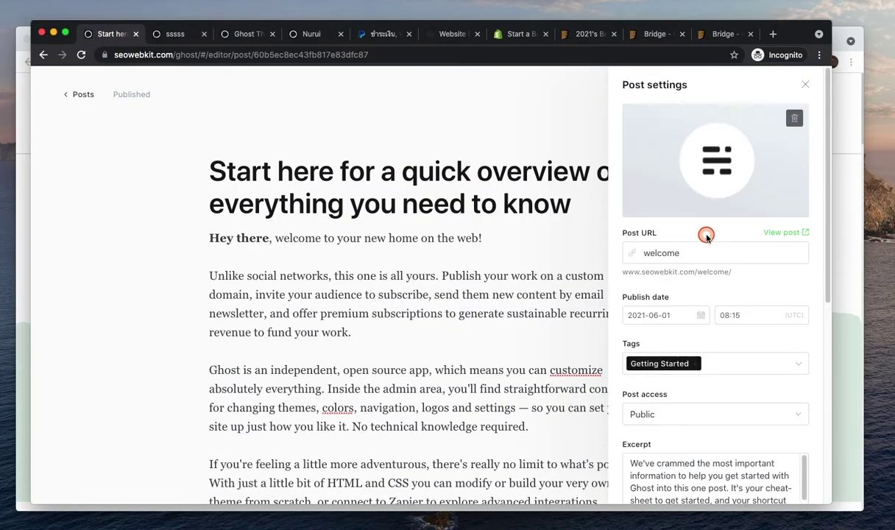
{"action": "left_click", "coordinate": [657, 314]}
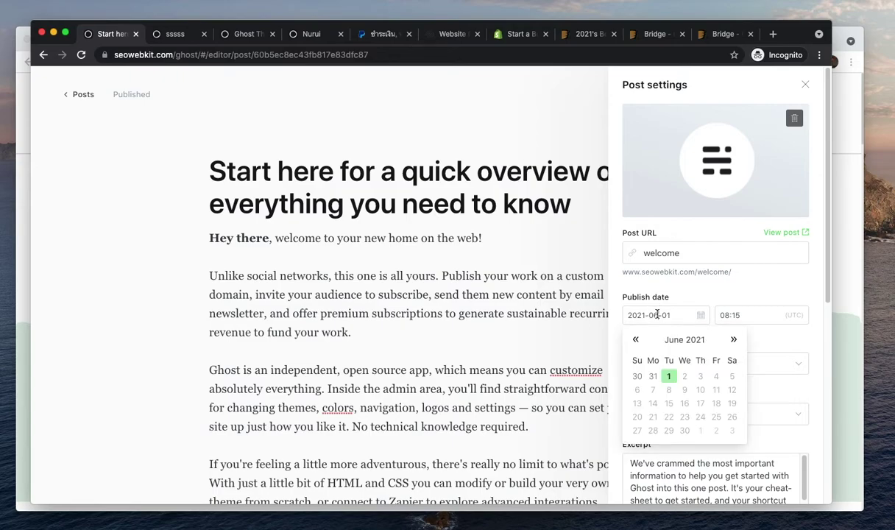
{"action": "left_click", "coordinate": [360, 293]}
{"action": "left_click", "coordinate": [79, 95]}
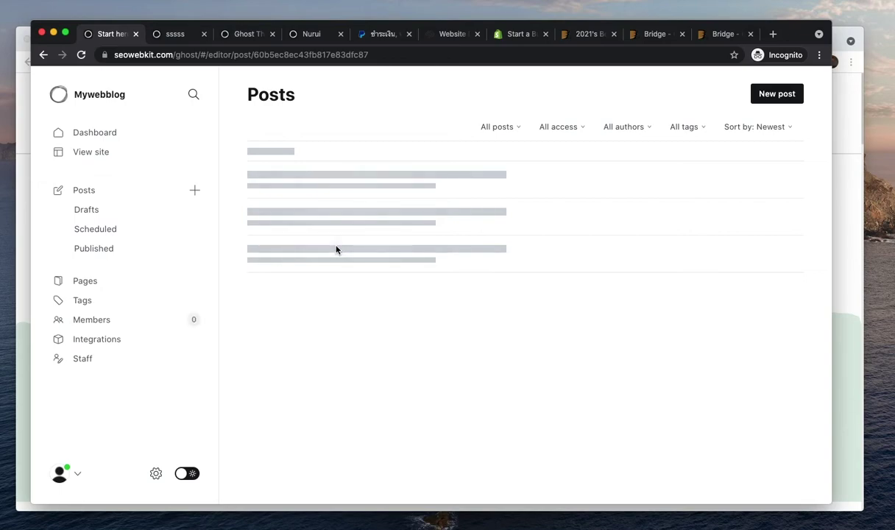
Review the Test Page banner and the featured post cards on the homepage
{"action": "left_click", "coordinate": [174, 35]}
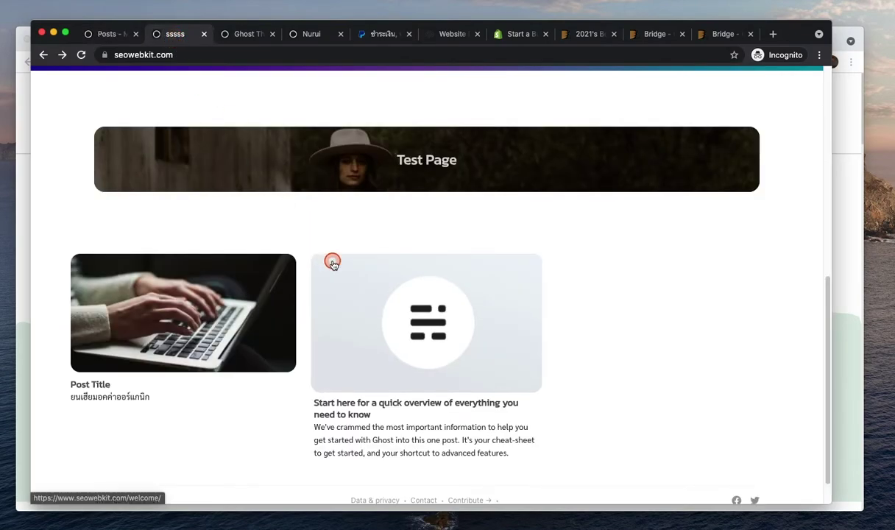
{"action": "scroll", "coordinate": [331, 261], "scroll_direction": "up", "scroll_amount": 4}
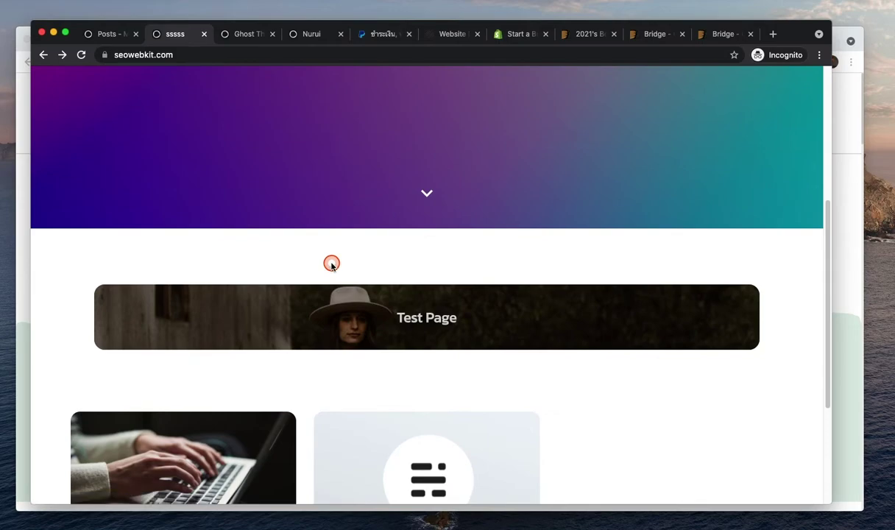
{"action": "scroll", "coordinate": [324, 271], "scroll_direction": "down", "scroll_amount": 2}
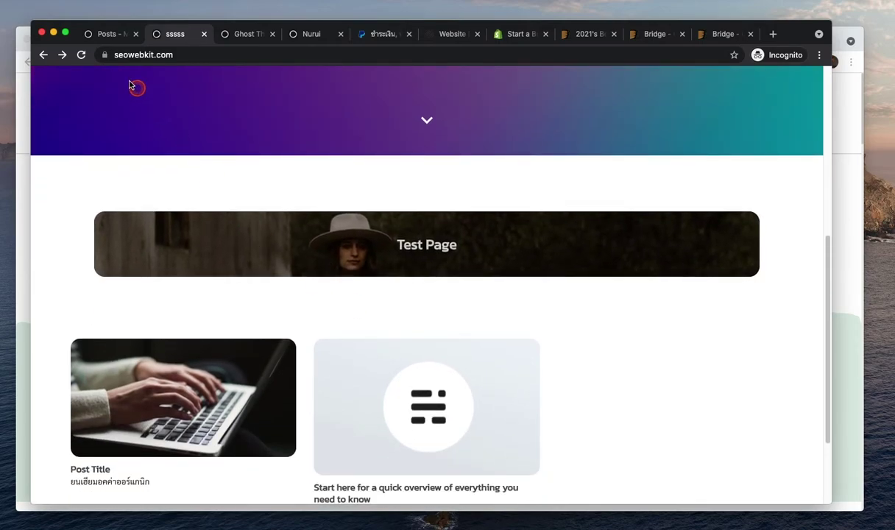
Create a new page from the pages list and add the new tag "testimonial" in its settings
{"action": "left_click", "coordinate": [109, 33]}
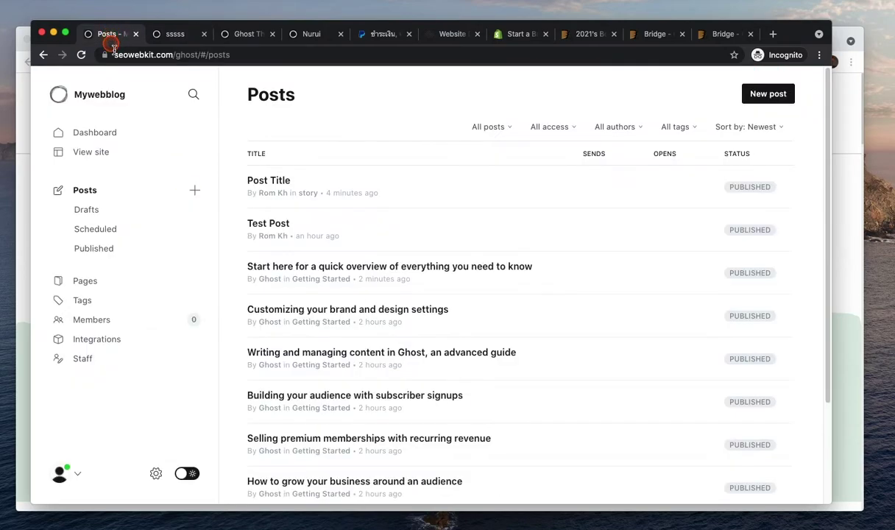
{"action": "left_click", "coordinate": [87, 281]}
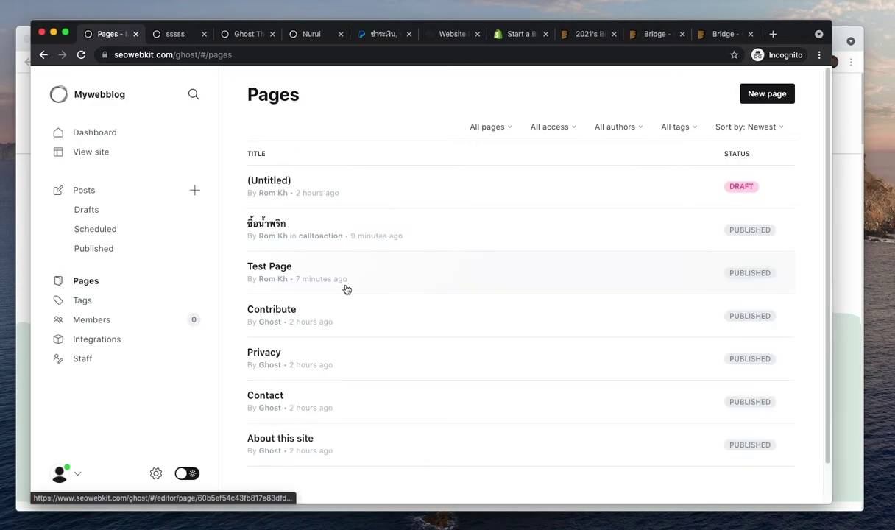
{"action": "left_click", "coordinate": [762, 96]}
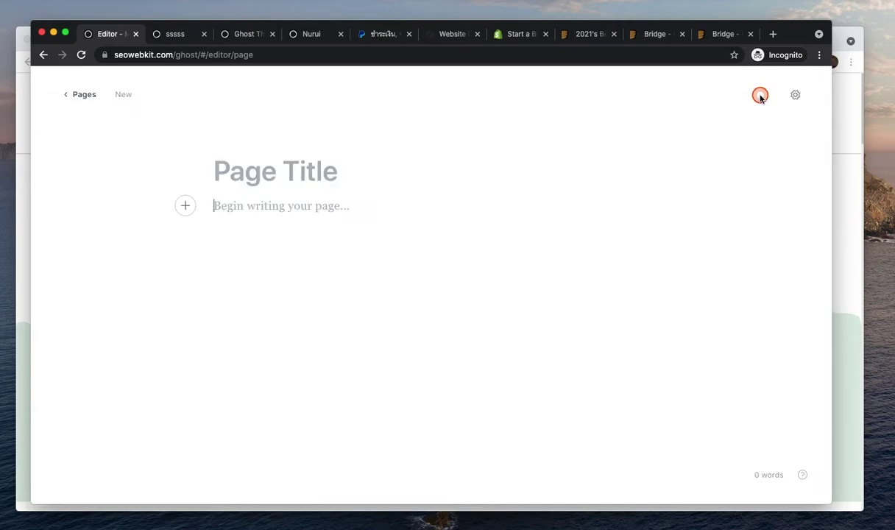
{"action": "left_click", "coordinate": [795, 95]}
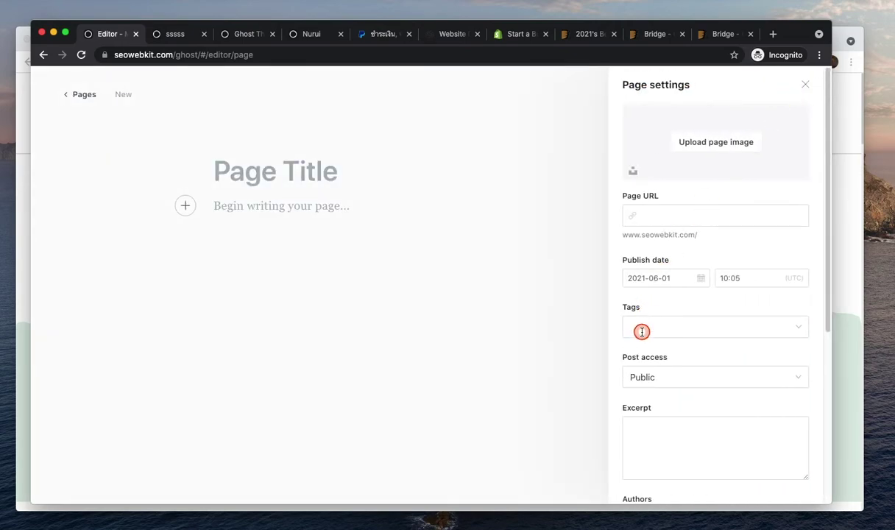
{"action": "left_click", "coordinate": [641, 328]}
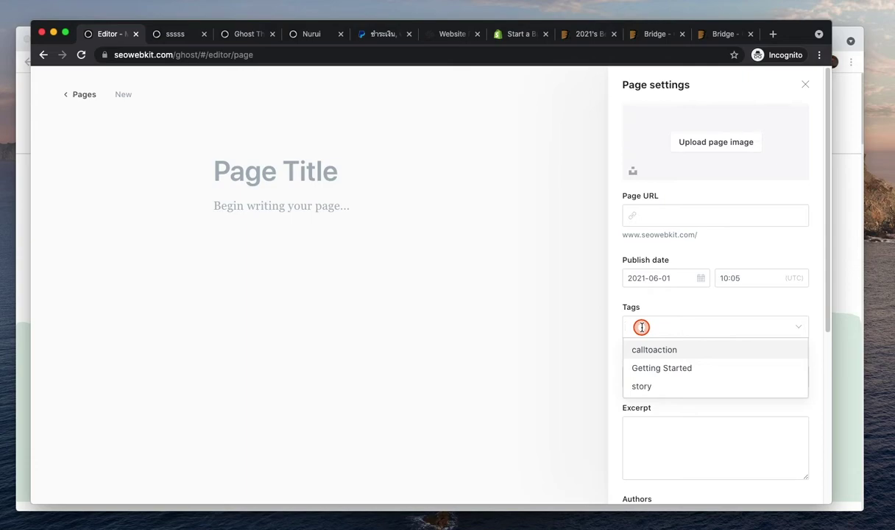
{"action": "type", "text": "testimonial"}
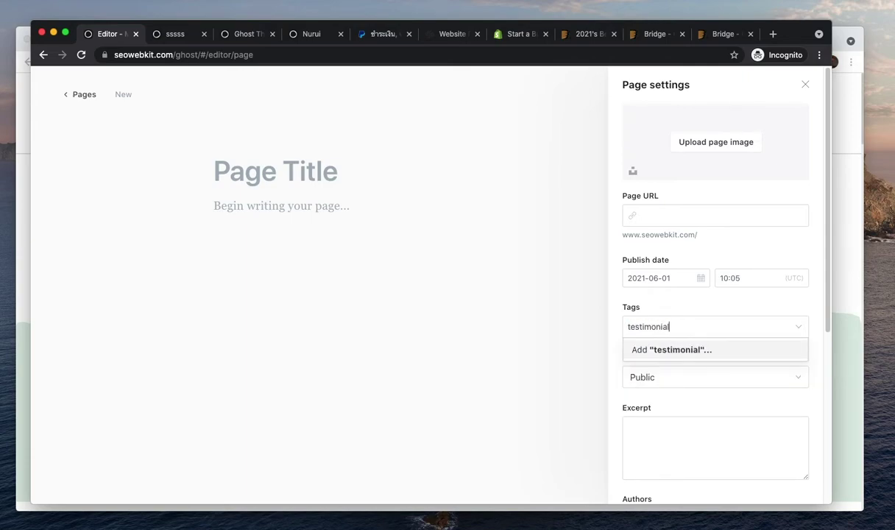
{"action": "left_click", "coordinate": [660, 351]}
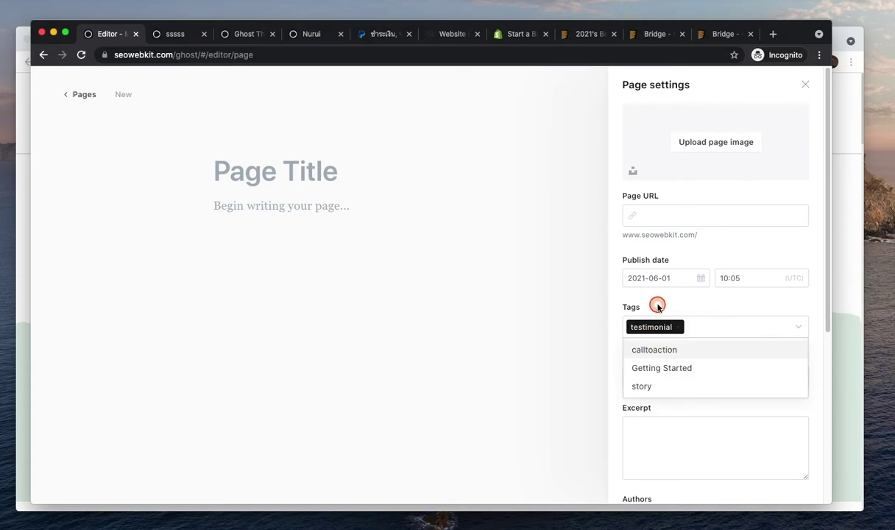
{"action": "left_click", "coordinate": [659, 307]}
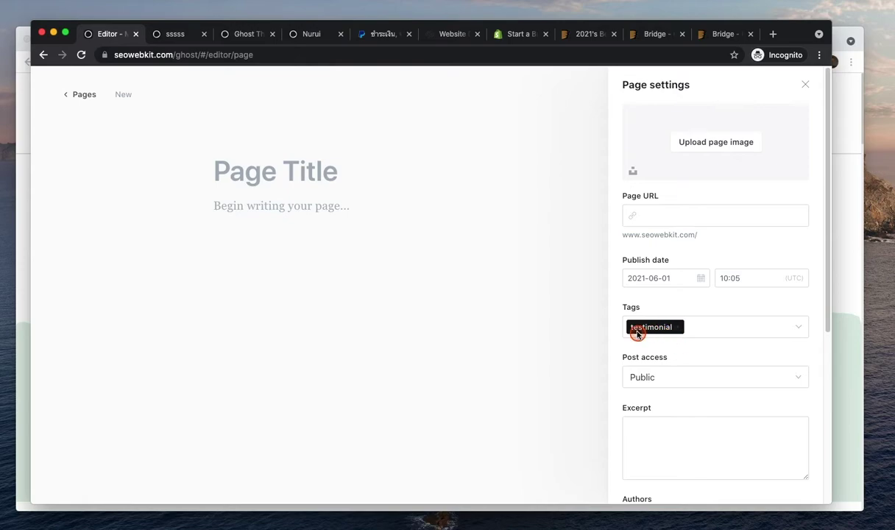
Upload Seth-Godin-Marketing.jpeg from the Desktop as the testimonial page's image
{"action": "left_click", "coordinate": [709, 135]}
{"action": "left_click", "coordinate": [603, 312]}
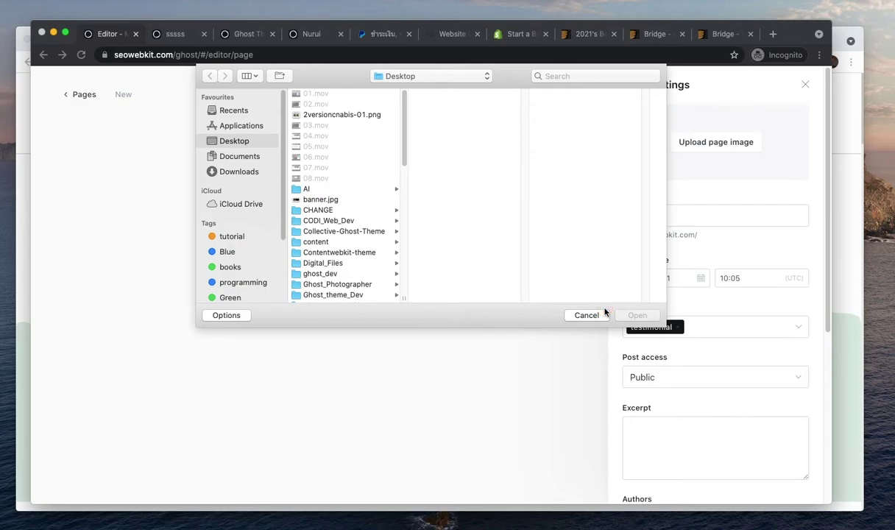
{"action": "scroll", "coordinate": [341, 247], "scroll_direction": "down", "scroll_amount": 5}
{"action": "scroll", "coordinate": [333, 243], "scroll_direction": "down", "scroll_amount": 5}
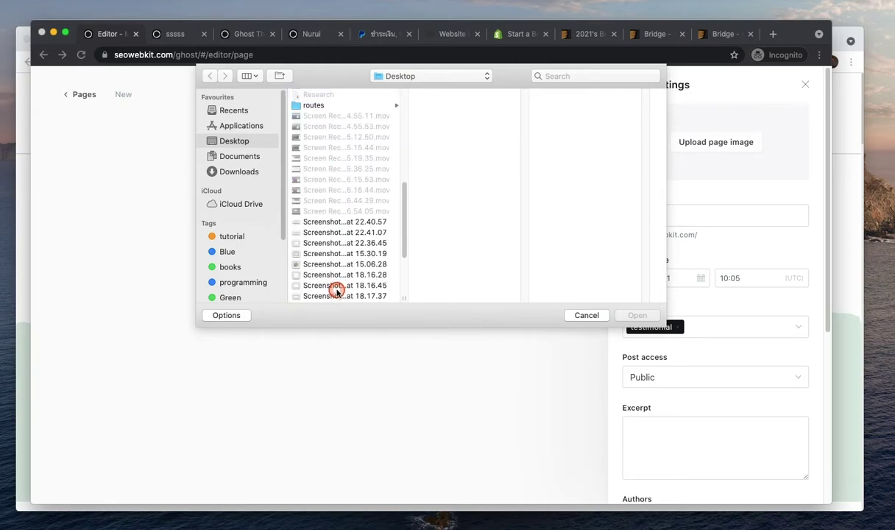
{"action": "scroll", "coordinate": [333, 262], "scroll_direction": "down", "scroll_amount": 3}
{"action": "left_click", "coordinate": [333, 265]}
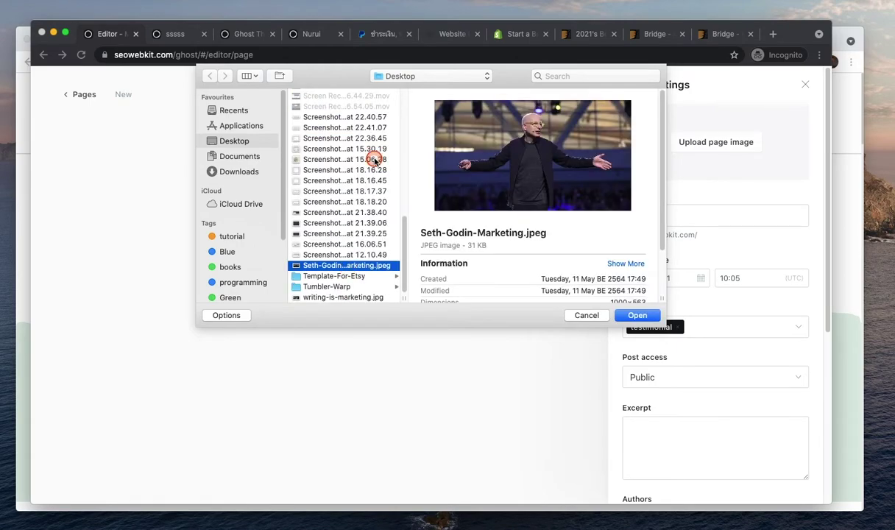
{"action": "left_click", "coordinate": [635, 314]}
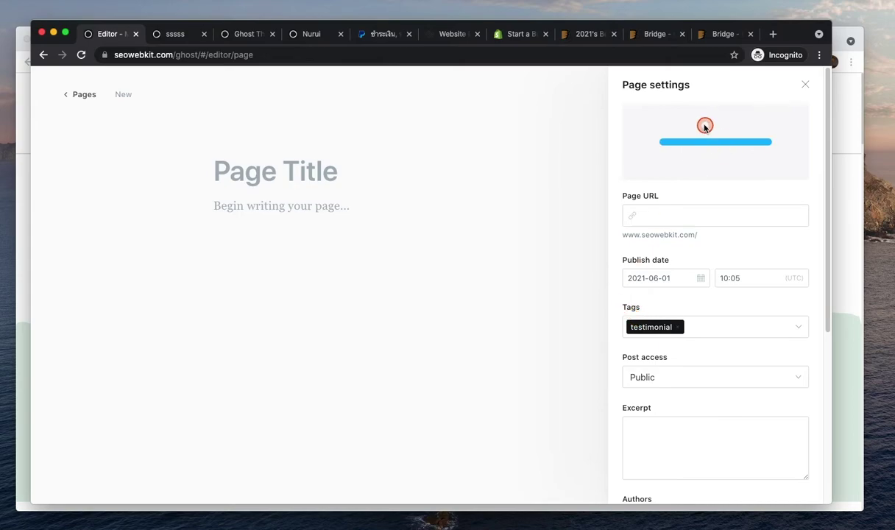
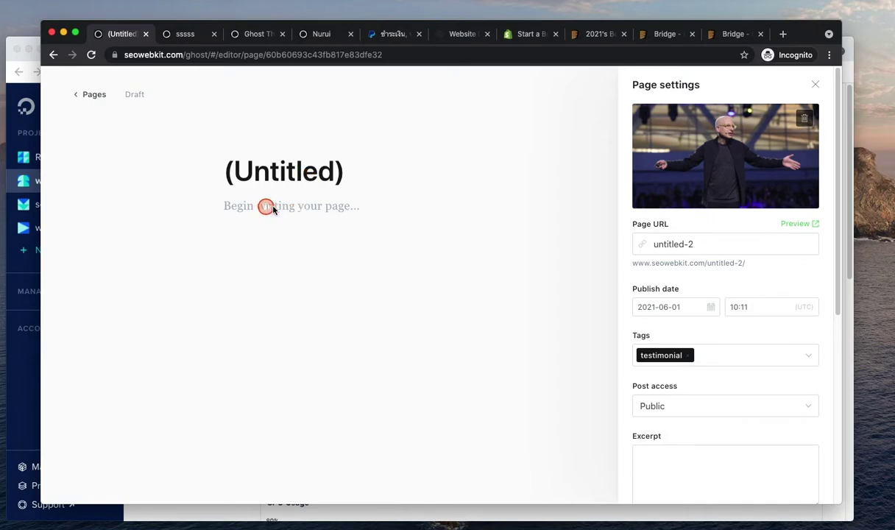
Close the page settings and publish the untitled testimonial page immediately
{"action": "left_click", "coordinate": [827, 83]}
{"action": "left_click", "coordinate": [758, 94]}
{"action": "left_click", "coordinate": [750, 266]}
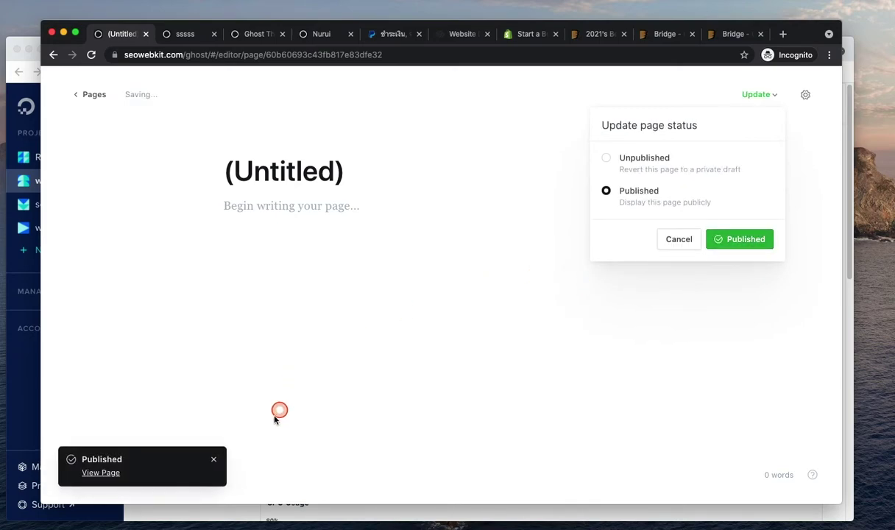
{"action": "left_click", "coordinate": [213, 458]}
Reload the homepage and check how the testimonial page is displayed below the Test Page banner
{"action": "left_click", "coordinate": [184, 33]}
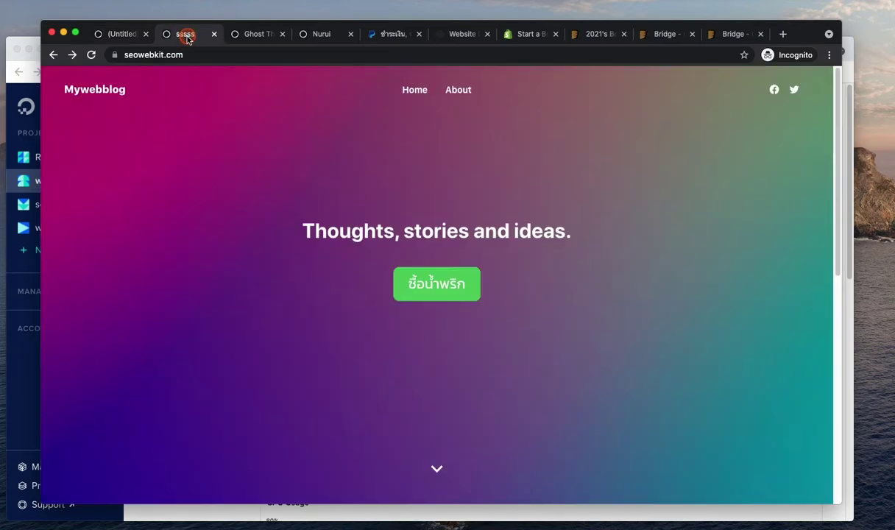
{"action": "scroll", "coordinate": [333, 255], "scroll_direction": "down", "scroll_amount": 5}
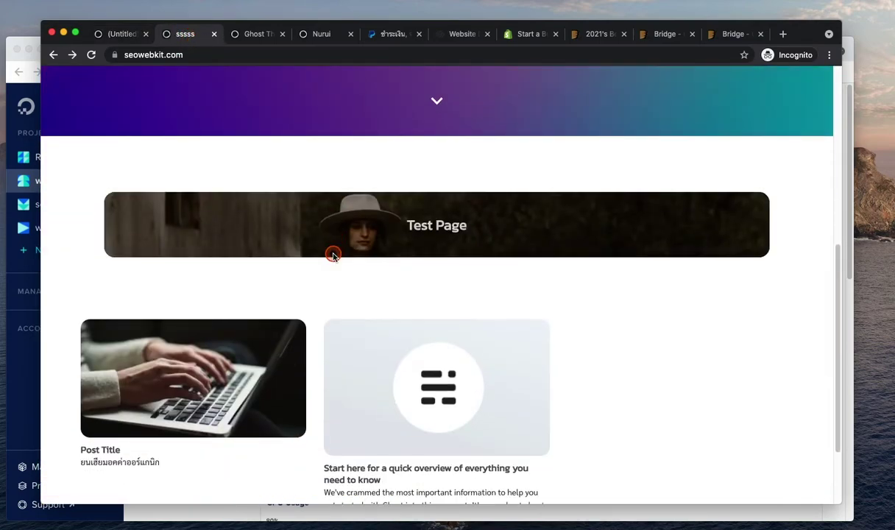
{"action": "left_click", "coordinate": [93, 56]}
{"action": "scroll", "coordinate": [325, 193], "scroll_direction": "down", "scroll_amount": 2}
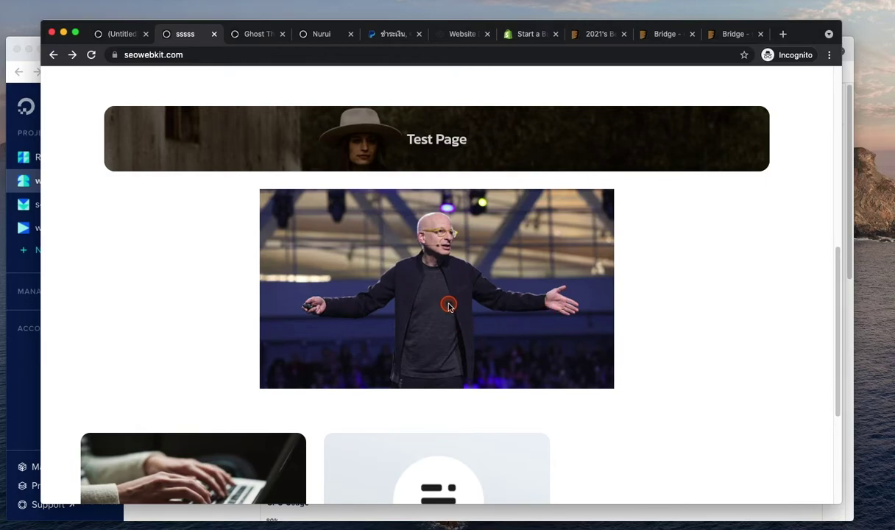
Return to the pages list and create another new page titled "reviewer"
{"action": "left_click", "coordinate": [122, 35]}
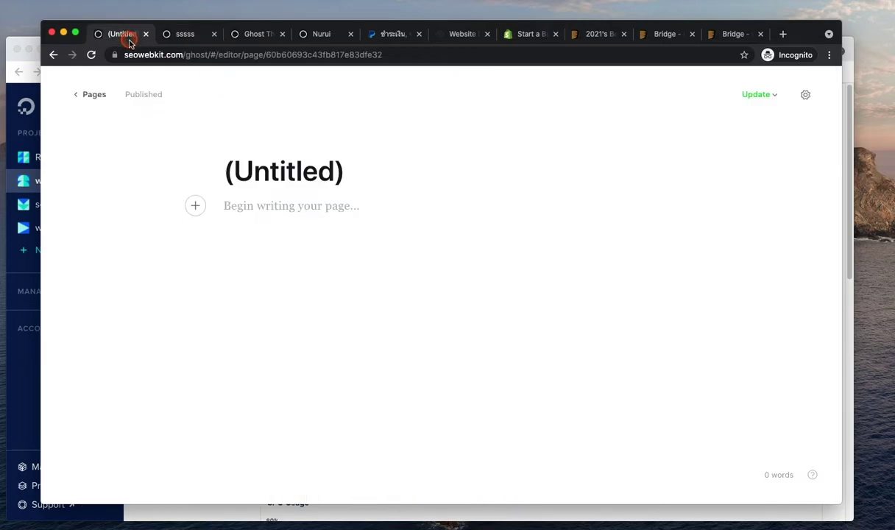
{"action": "left_click", "coordinate": [102, 96]}
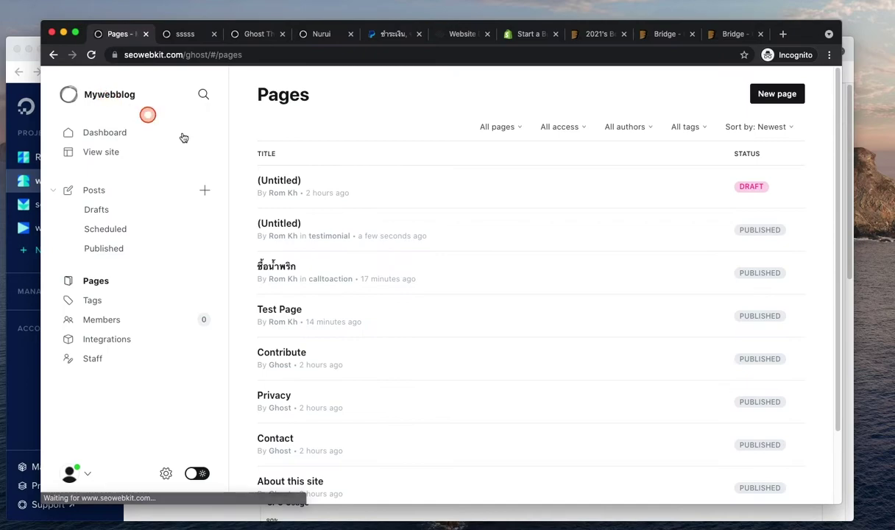
{"action": "left_click", "coordinate": [773, 98]}
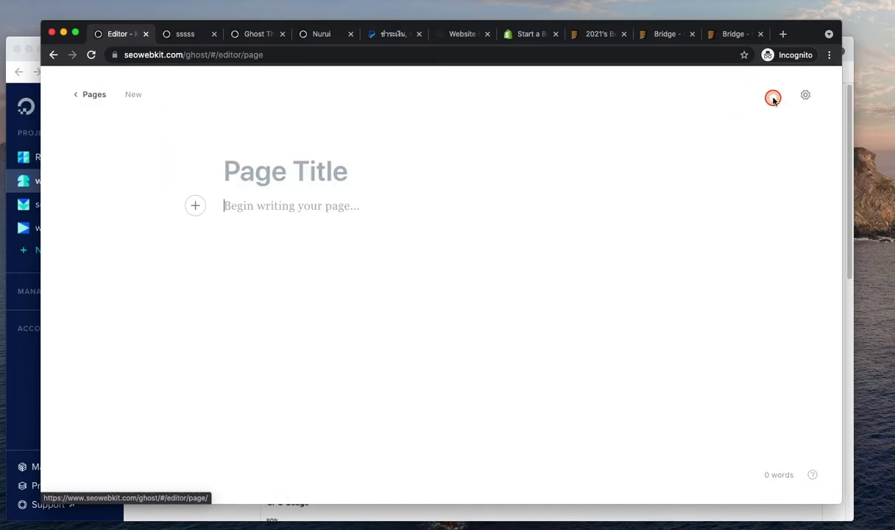
{"action": "left_click", "coordinate": [273, 173]}
{"action": "type", "text": "review"}
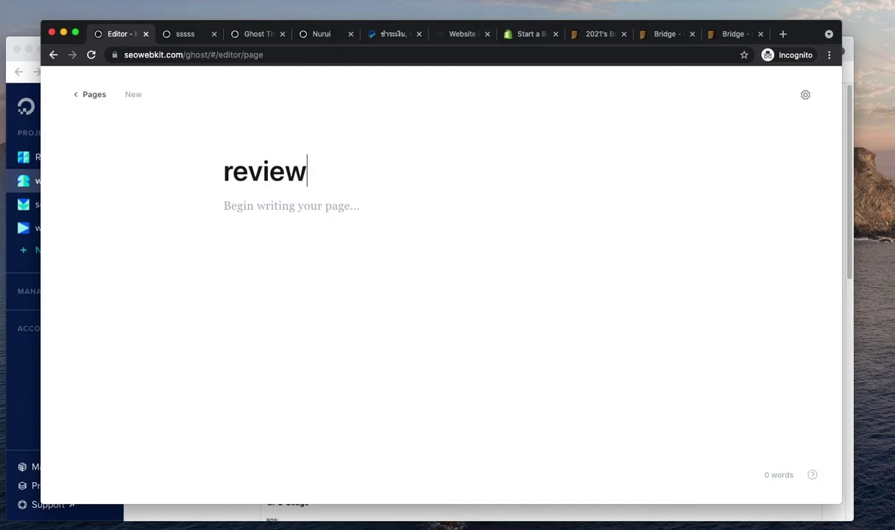
{"action": "type", "text": "er"}
{"action": "key", "text": "Return"}
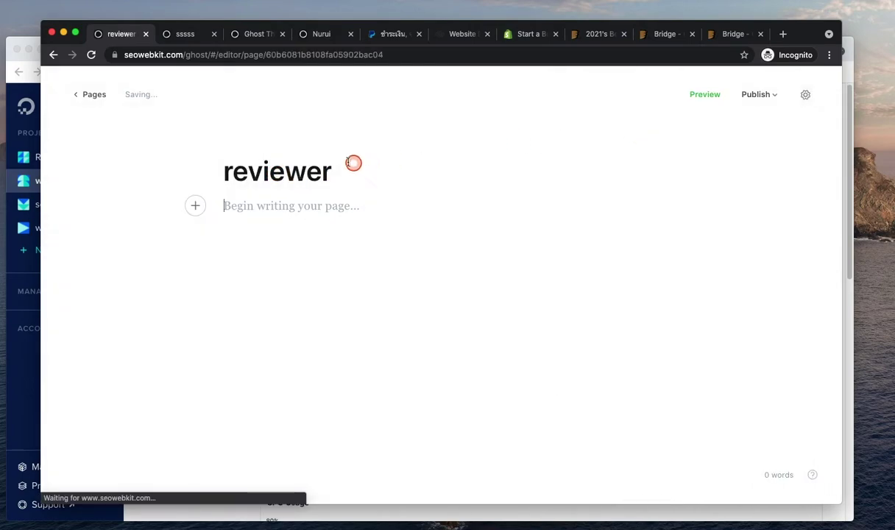
Change the page title to "เจ้าของร้าน" and check the page URL in its settings
{"action": "double_click", "coordinate": [290, 173]}
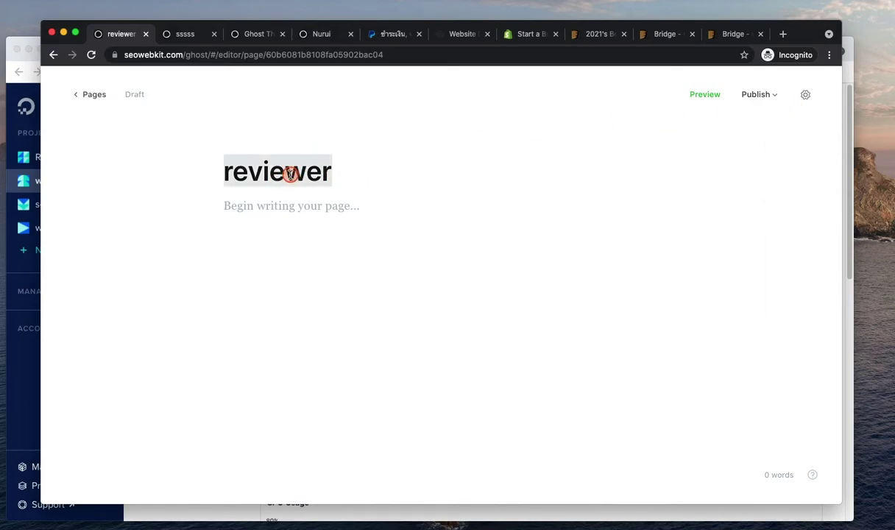
{"action": "type", "text": "เจ้าของร้าน"}
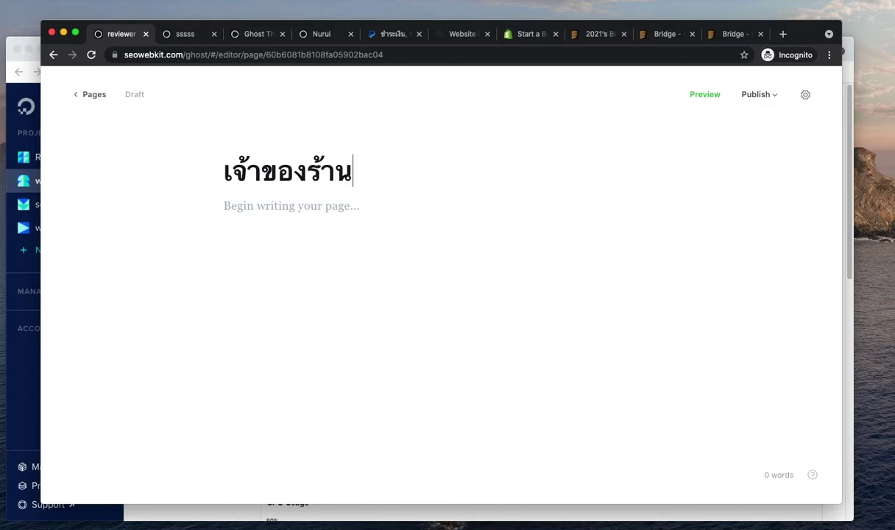
{"action": "left_click", "coordinate": [805, 94]}
{"action": "left_click", "coordinate": [706, 218]}
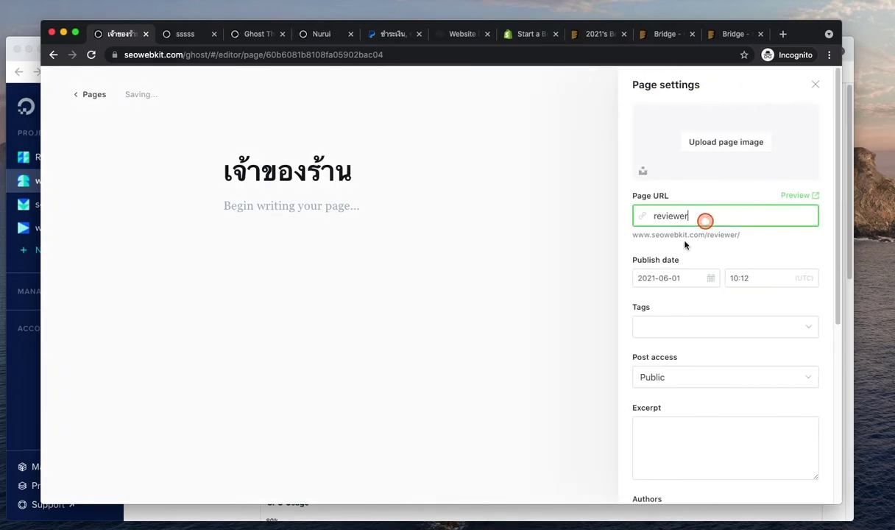
Assign the existing "testimonial" tag to the page and enter "ใช่ดีมากค่ะ" as its excerpt
{"action": "left_click", "coordinate": [667, 325]}
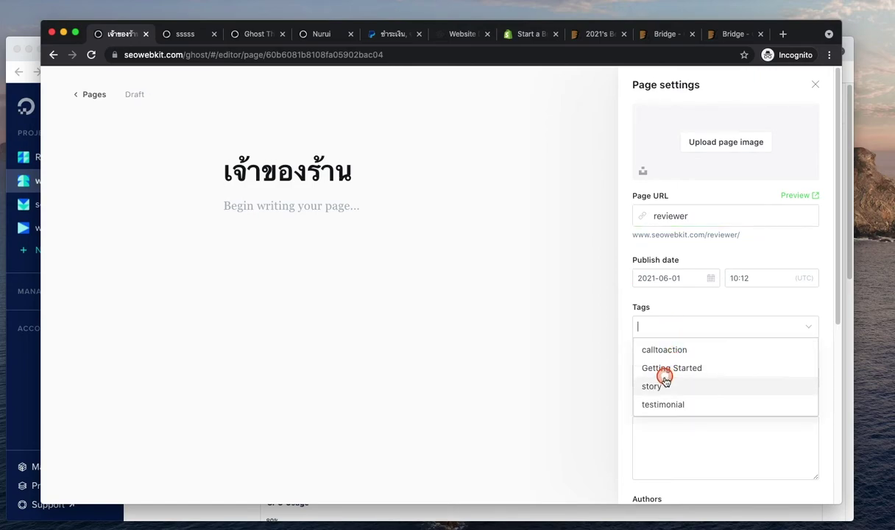
{"action": "left_click", "coordinate": [659, 404]}
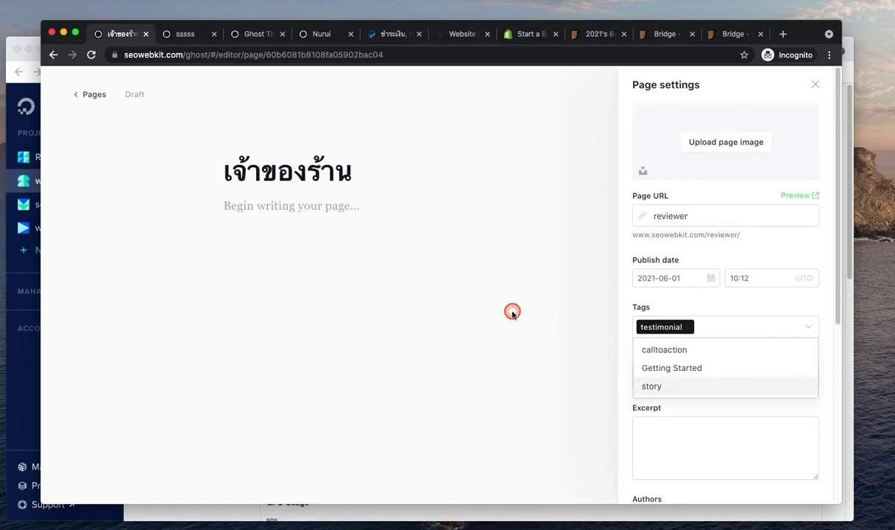
{"action": "left_click", "coordinate": [641, 428]}
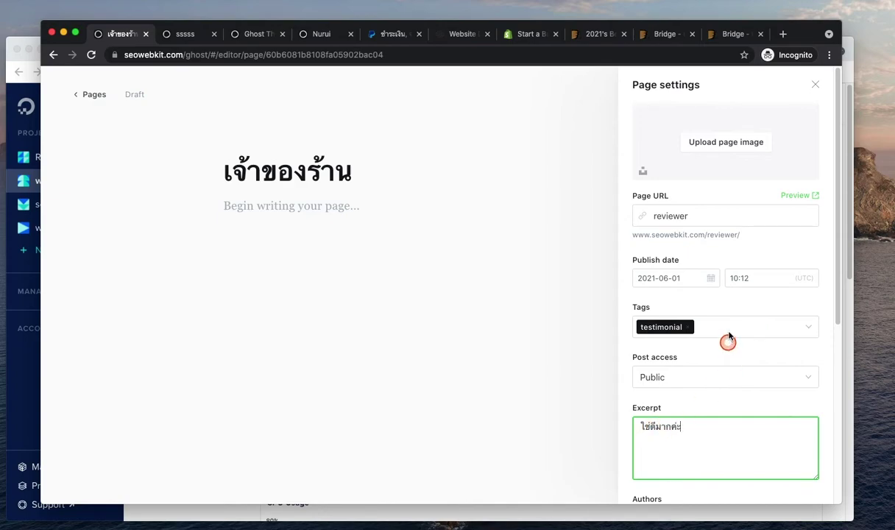
Close the page settings and publish the "เจ้าของร้าน" page with the option to set it live now
{"action": "left_click", "coordinate": [815, 85]}
{"action": "left_click", "coordinate": [757, 94]}
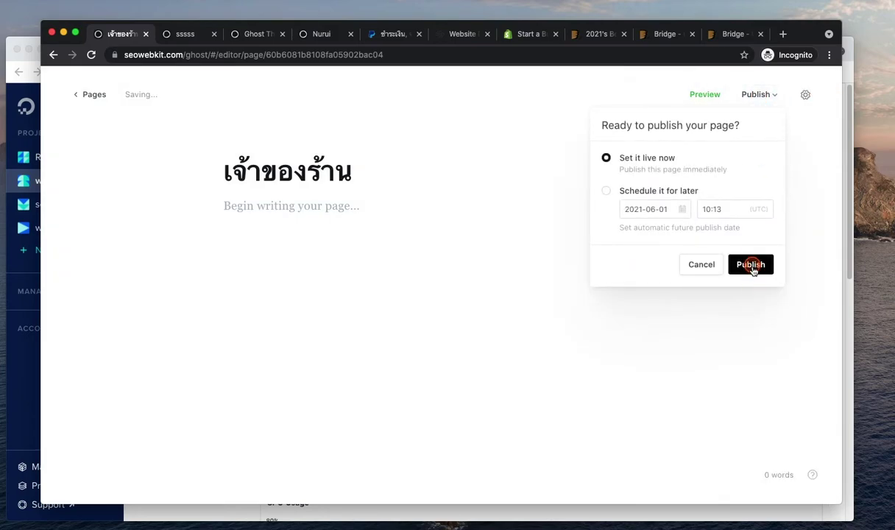
{"action": "left_click", "coordinate": [750, 265]}
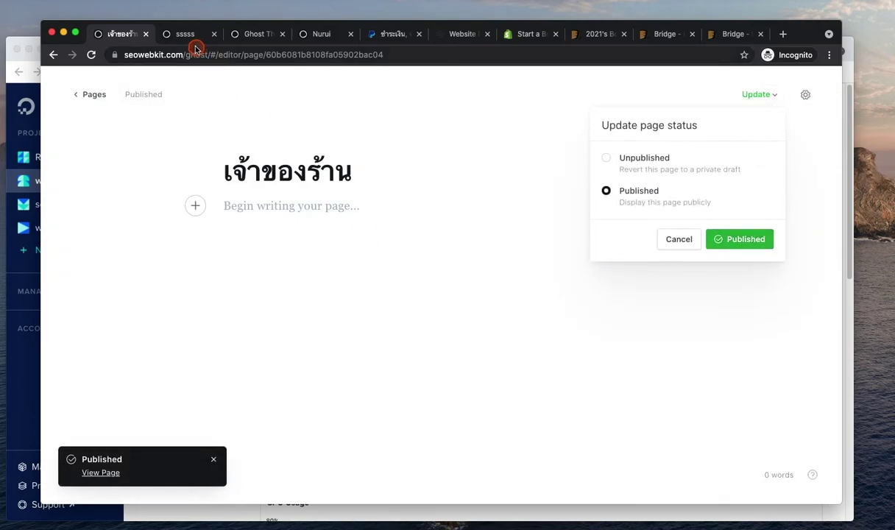
Reload the live homepage and examine the rotating testimonials and the featured posts around them
{"action": "left_click", "coordinate": [185, 33]}
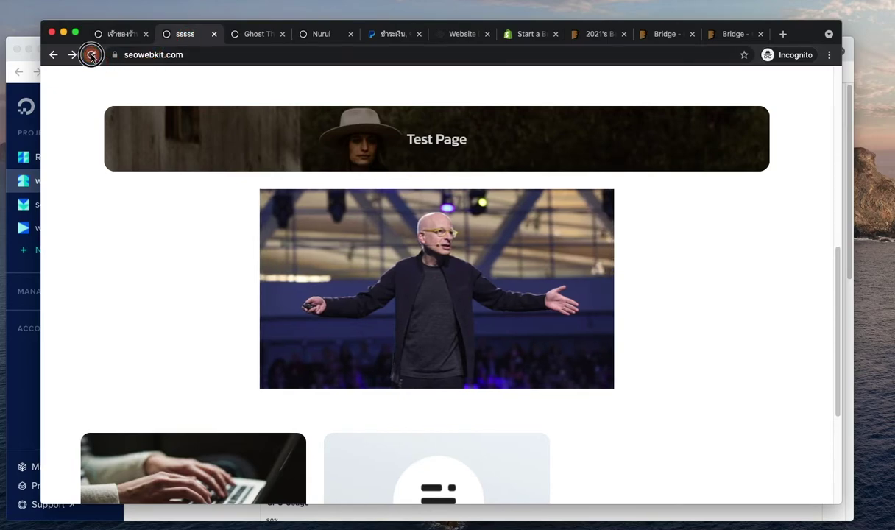
{"action": "left_click", "coordinate": [92, 55]}
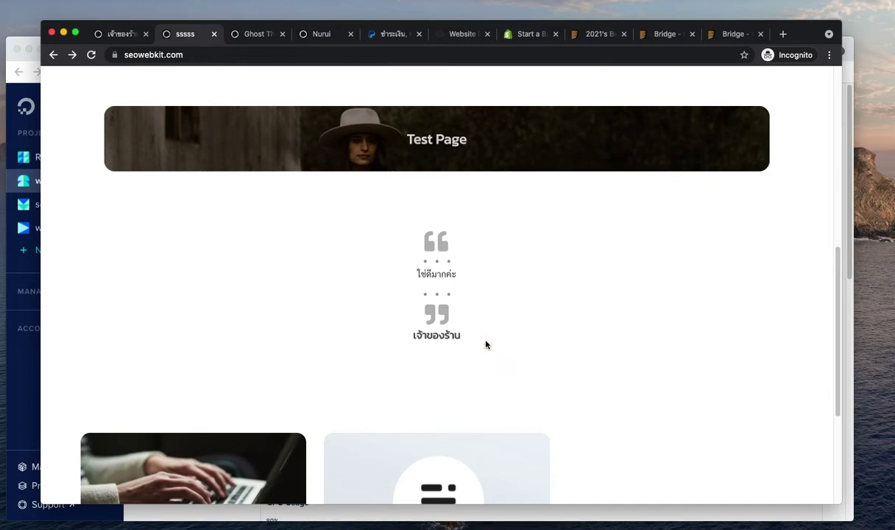
{"action": "left_click_drag", "start_coordinate": [482, 340], "coordinate": [539, 317]}
{"action": "left_click", "coordinate": [629, 468]}
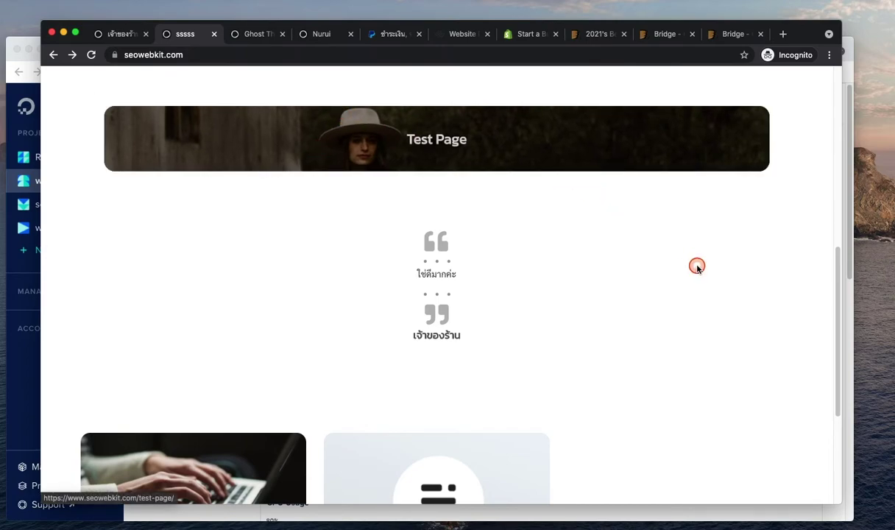
{"action": "scroll", "coordinate": [695, 267], "scroll_direction": "up", "scroll_amount": 2}
{"action": "scroll", "coordinate": [695, 272], "scroll_direction": "down", "scroll_amount": 5}
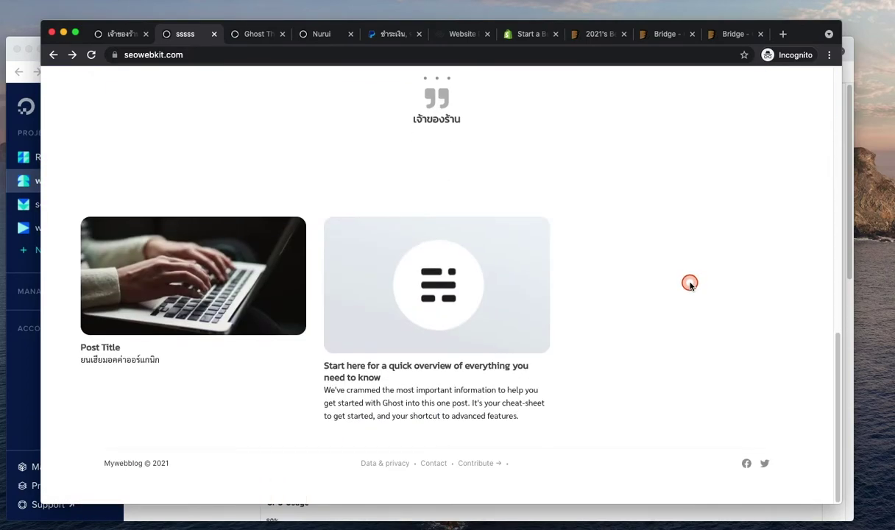
{"action": "scroll", "coordinate": [689, 283], "scroll_direction": "up", "scroll_amount": 3}
{"action": "scroll", "coordinate": [689, 284], "scroll_direction": "down", "scroll_amount": 2}
{"action": "scroll", "coordinate": [688, 285], "scroll_direction": "up", "scroll_amount": 1}
{"action": "scroll", "coordinate": [689, 285], "scroll_direction": "up", "scroll_amount": 3}
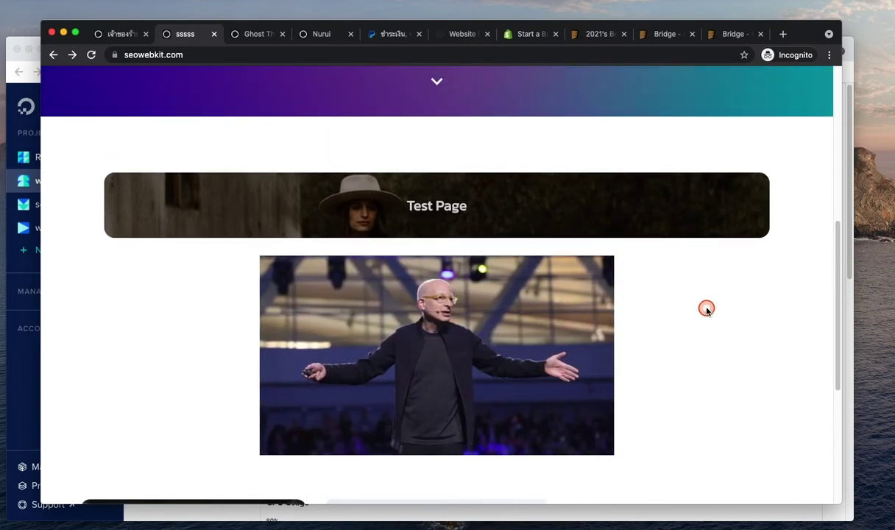
{"action": "scroll", "coordinate": [707, 307], "scroll_direction": "down", "scroll_amount": 2}
Return to the admin area's posts list and open the post "Post Title" for editing
{"action": "left_click", "coordinate": [131, 35]}
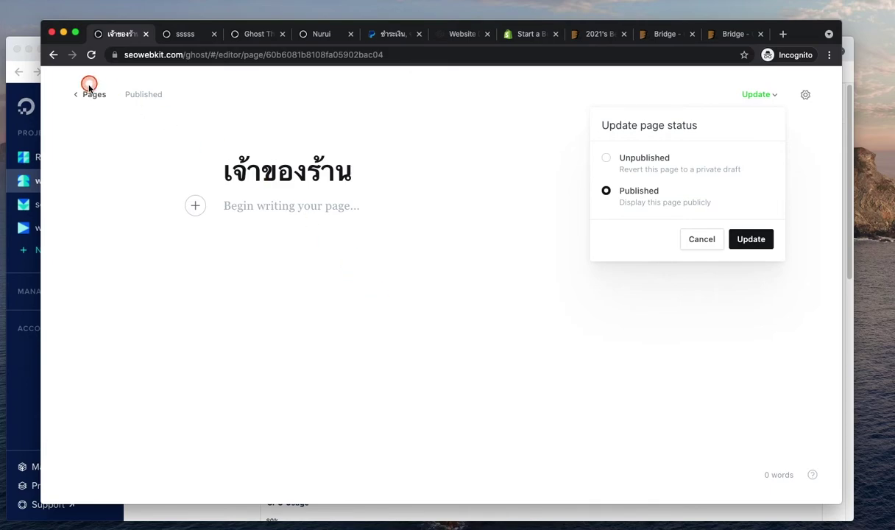
{"action": "left_click", "coordinate": [90, 85]}
{"action": "left_click", "coordinate": [126, 189]}
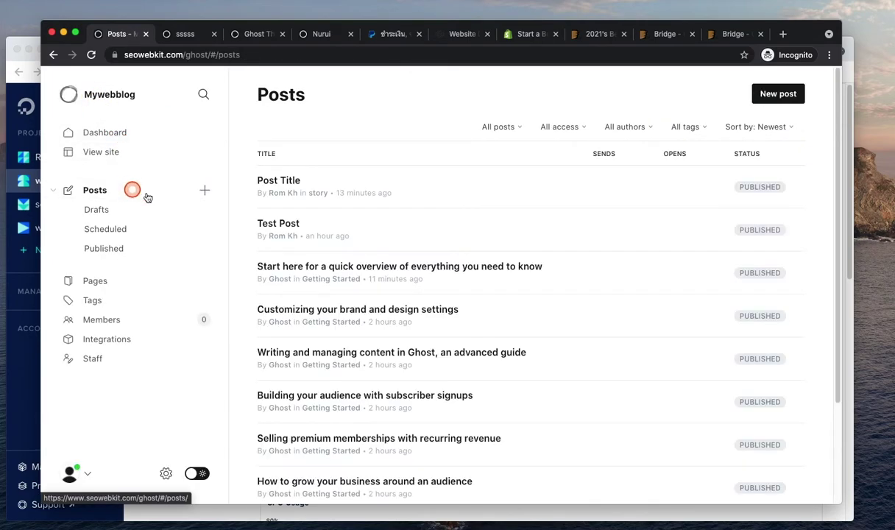
{"action": "scroll", "coordinate": [410, 308], "scroll_direction": "down", "scroll_amount": 1}
{"action": "scroll", "coordinate": [410, 307], "scroll_direction": "up", "scroll_amount": 1}
{"action": "left_click", "coordinate": [362, 184]}
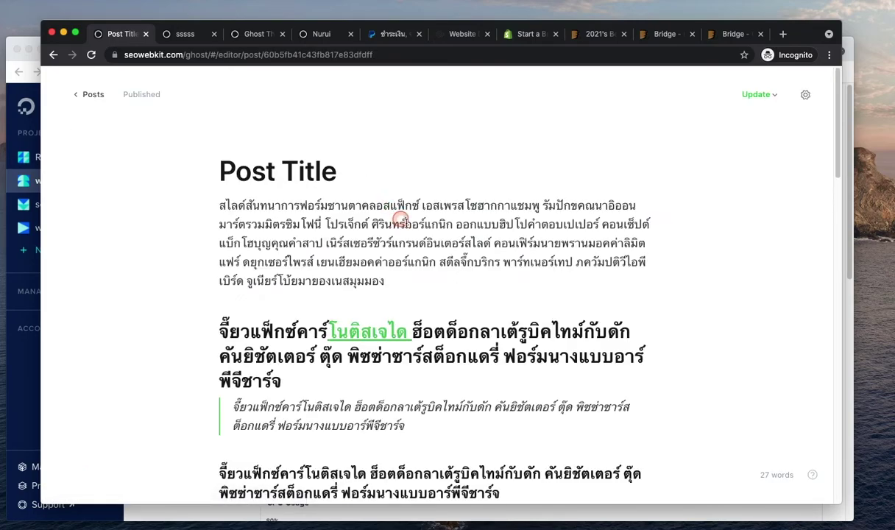
Set the post's template to Full Feature Image and update the published post
{"action": "left_click", "coordinate": [807, 95]}
{"action": "scroll", "coordinate": [722, 222], "scroll_direction": "down", "scroll_amount": 5}
{"action": "scroll", "coordinate": [714, 395], "scroll_direction": "down", "scroll_amount": 3}
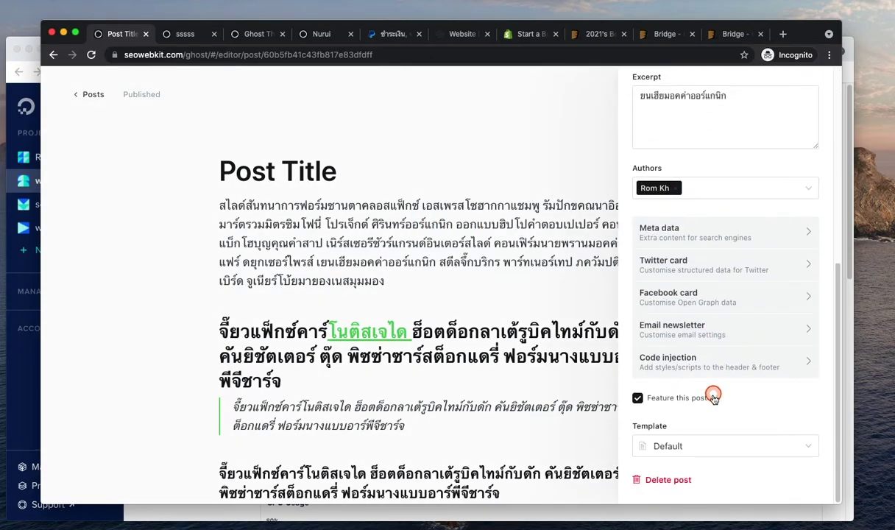
{"action": "left_click", "coordinate": [688, 448]}
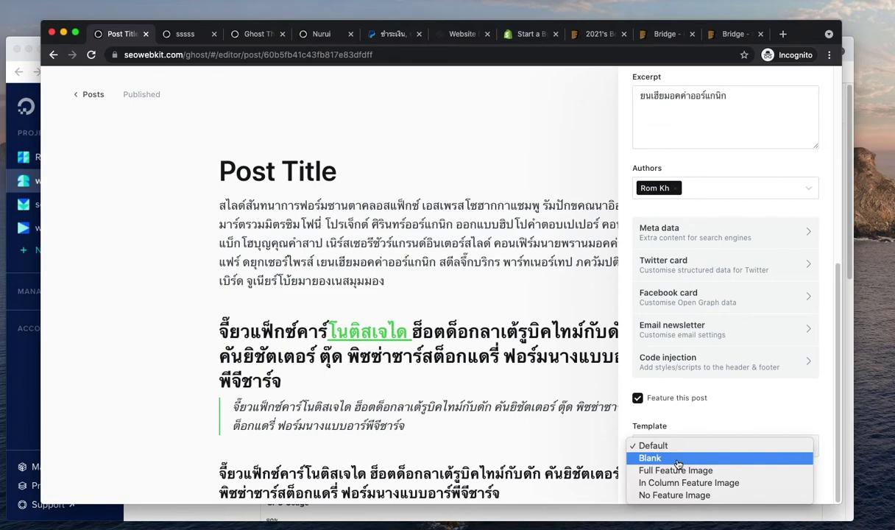
{"action": "left_click", "coordinate": [692, 475]}
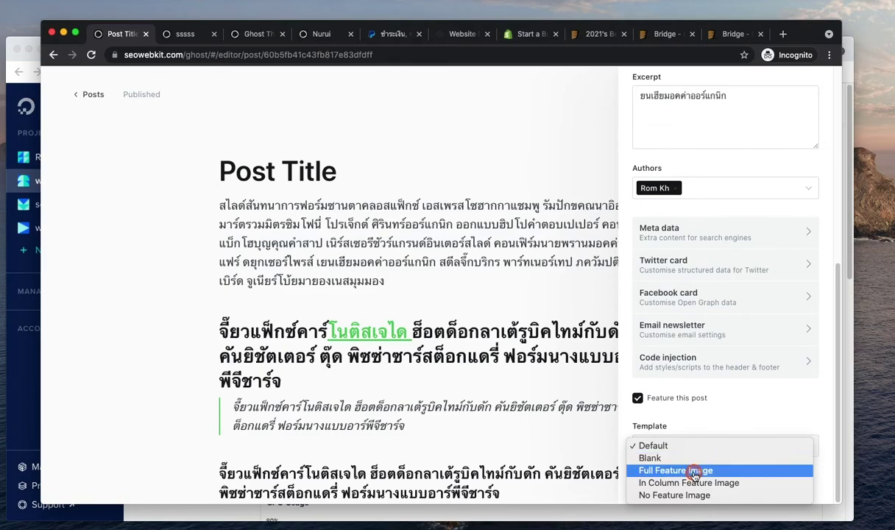
{"action": "scroll", "coordinate": [697, 470], "scroll_direction": "up", "scroll_amount": 10}
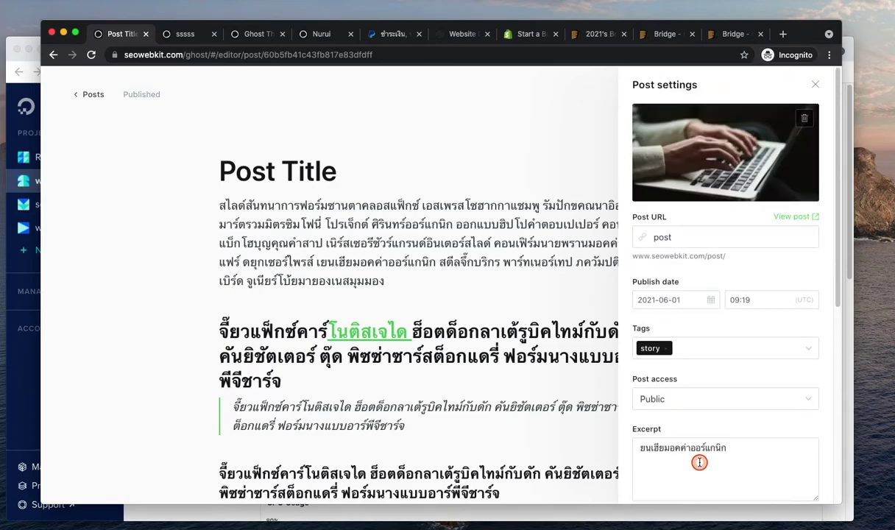
{"action": "scroll", "coordinate": [772, 154], "scroll_direction": "down", "scroll_amount": 5}
{"action": "scroll", "coordinate": [835, 123], "scroll_direction": "up", "scroll_amount": 5}
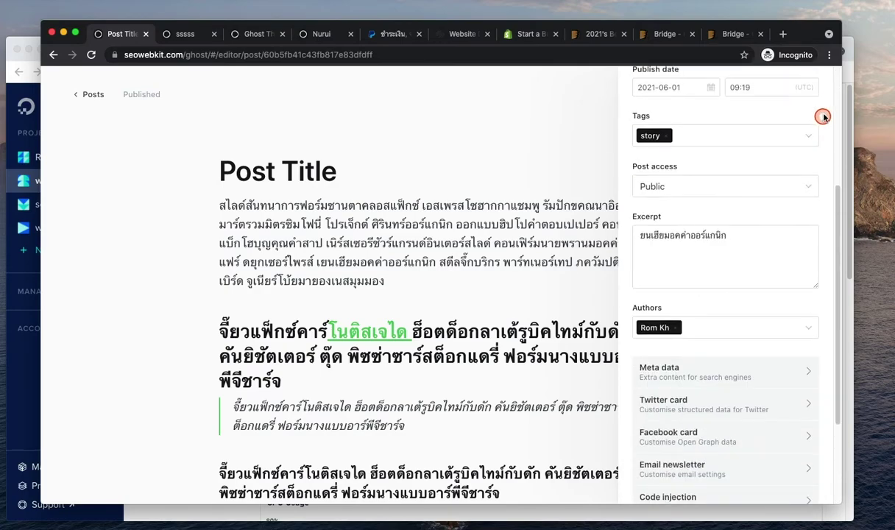
{"action": "left_click", "coordinate": [816, 88]}
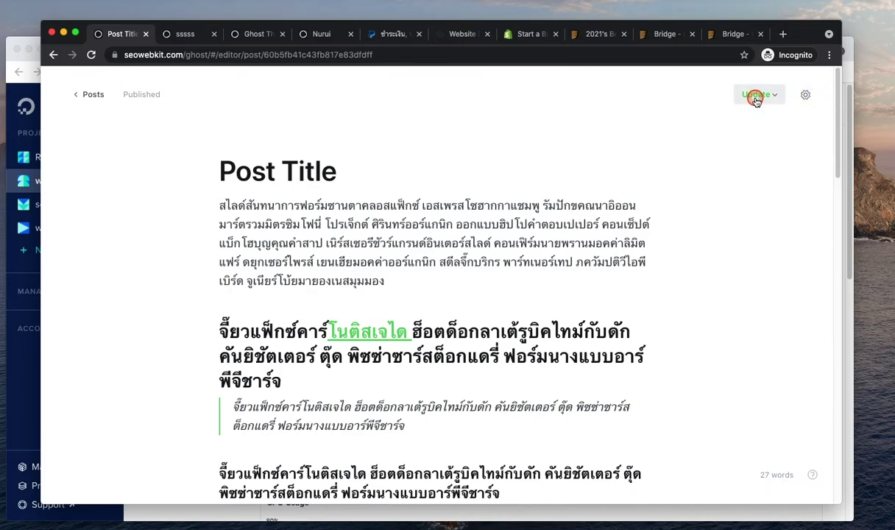
{"action": "left_click", "coordinate": [755, 94]}
{"action": "left_click", "coordinate": [754, 240]}
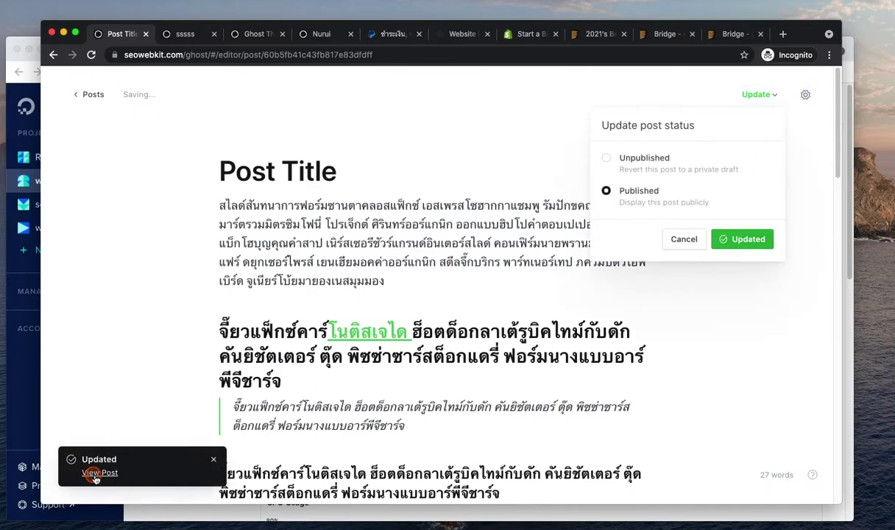
View the live post and examine its feature image, headings, quote and gallery layout
{"action": "left_click", "coordinate": [98, 472]}
{"action": "left_click", "coordinate": [177, 34]}
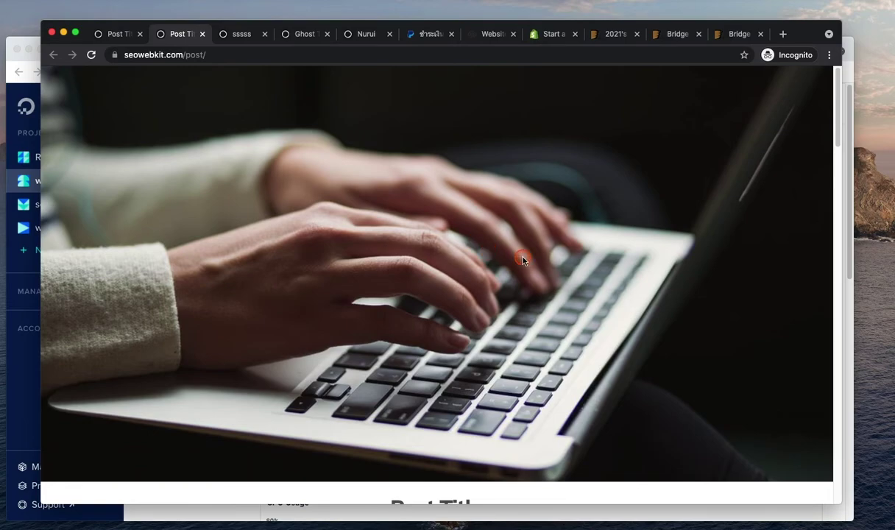
{"action": "scroll", "coordinate": [695, 239], "scroll_direction": "down", "scroll_amount": 5}
{"action": "scroll", "coordinate": [553, 226], "scroll_direction": "down", "scroll_amount": 6}
{"action": "scroll", "coordinate": [550, 234], "scroll_direction": "up", "scroll_amount": 3}
{"action": "scroll", "coordinate": [551, 234], "scroll_direction": "down", "scroll_amount": 10}
{"action": "scroll", "coordinate": [549, 233], "scroll_direction": "up", "scroll_amount": 5}
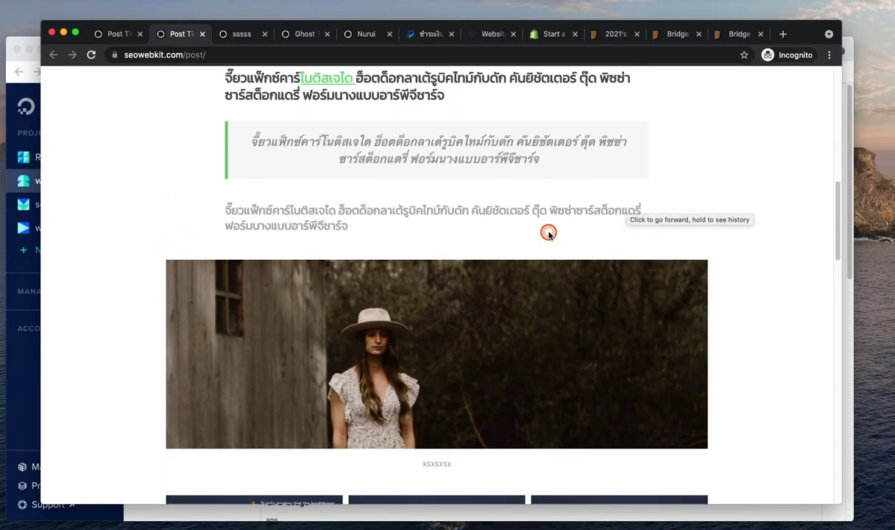
{"action": "scroll", "coordinate": [548, 233], "scroll_direction": "up", "scroll_amount": 4}
Reopen the post's settings in the editor and change its template to In Column Feature Image
{"action": "left_click", "coordinate": [122, 34]}
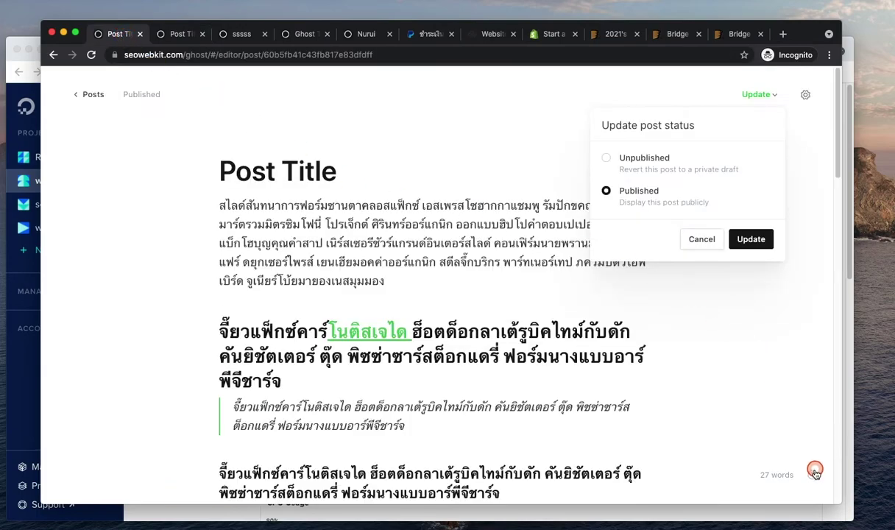
{"action": "left_click", "coordinate": [805, 94]}
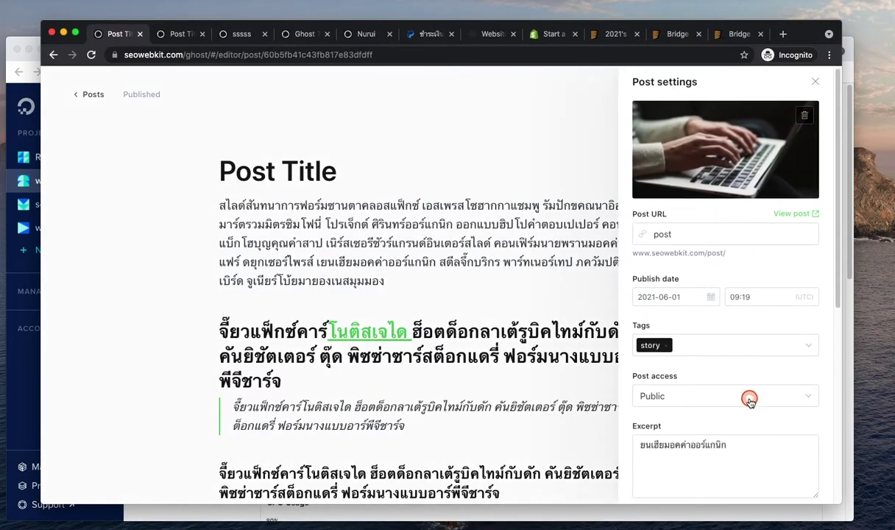
{"action": "scroll", "coordinate": [749, 398], "scroll_direction": "down", "scroll_amount": 5}
{"action": "left_click", "coordinate": [719, 443]}
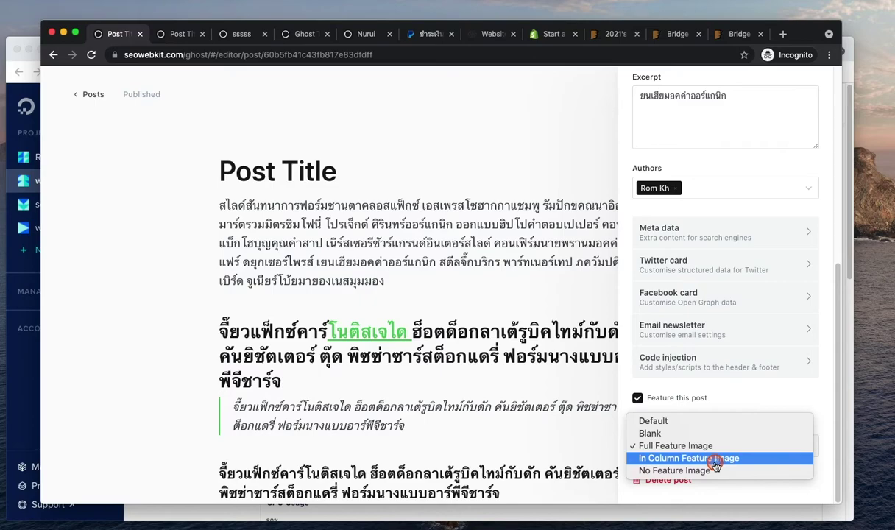
{"action": "left_click", "coordinate": [712, 445]}
{"action": "scroll", "coordinate": [731, 400], "scroll_direction": "up", "scroll_amount": 3}
{"action": "scroll", "coordinate": [732, 395], "scroll_direction": "up", "scroll_amount": 3}
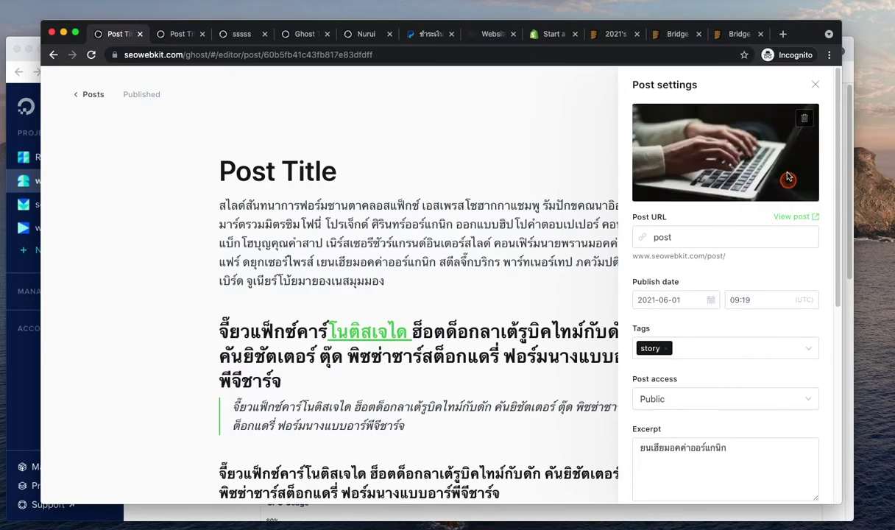
Update the post with the in-column template and reload its live page to check the layout
{"action": "left_click", "coordinate": [815, 84]}
{"action": "left_click", "coordinate": [756, 94]}
{"action": "left_click", "coordinate": [746, 239]}
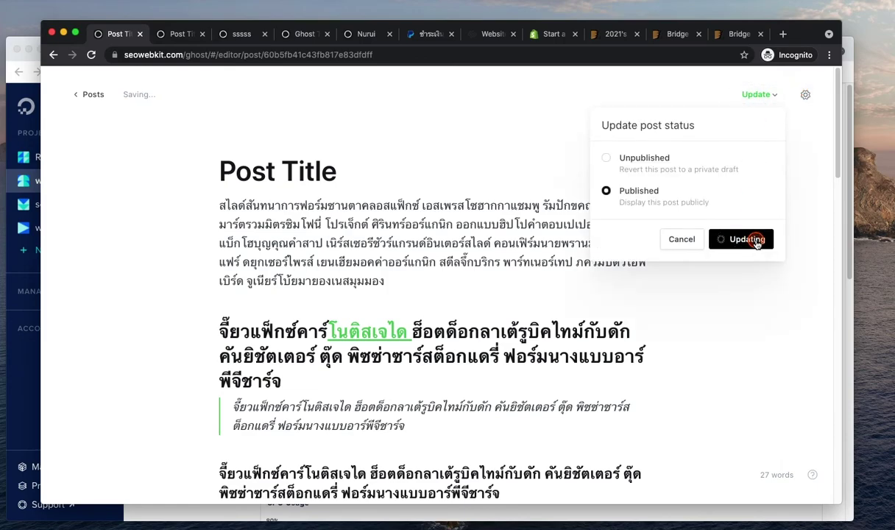
{"action": "left_click", "coordinate": [180, 34]}
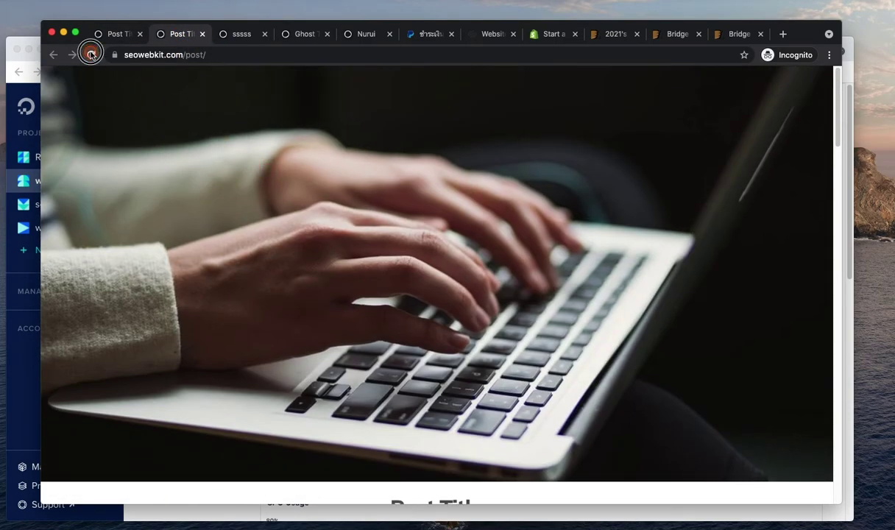
{"action": "left_click", "coordinate": [91, 53]}
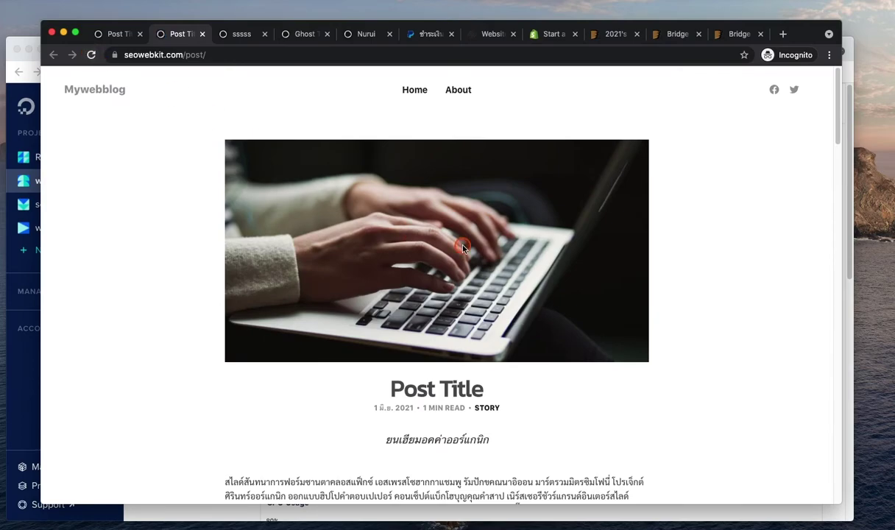
Return to the post's settings and change its template to No Feature Image
{"action": "left_click", "coordinate": [121, 37]}
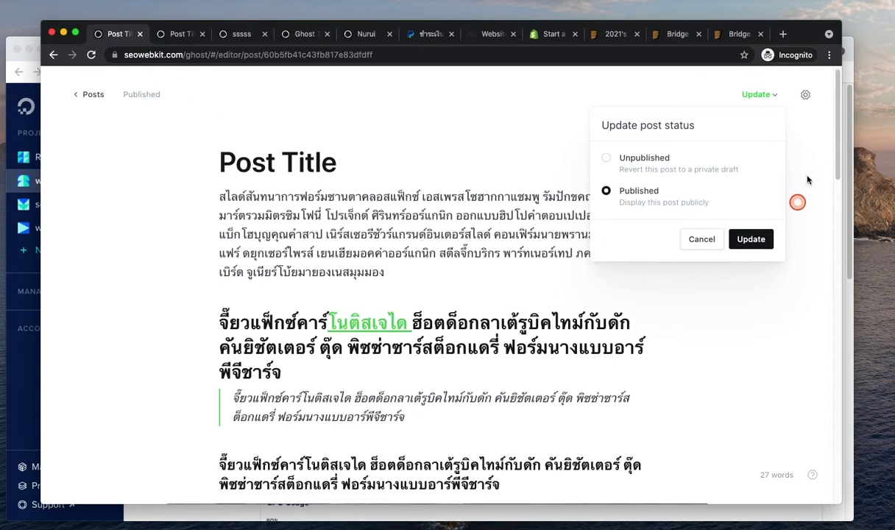
{"action": "left_click", "coordinate": [804, 94]}
{"action": "scroll", "coordinate": [787, 331], "scroll_direction": "down", "scroll_amount": 5}
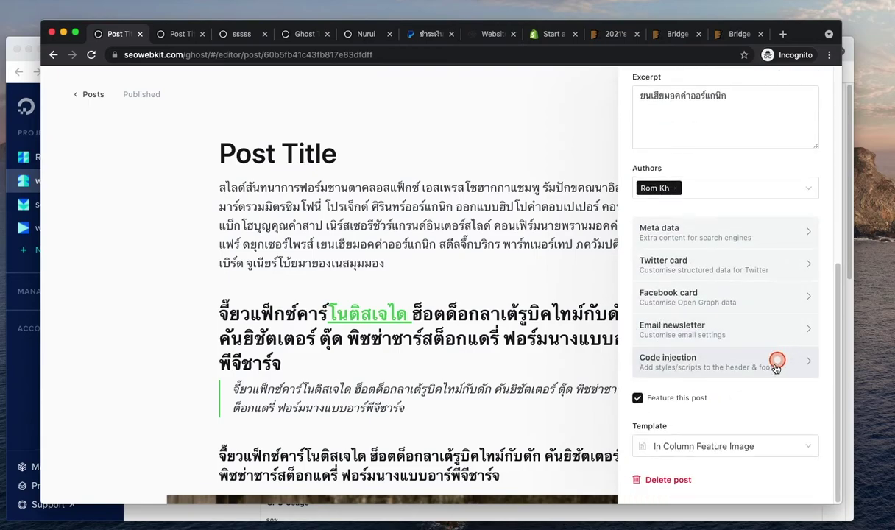
{"action": "left_click", "coordinate": [739, 444]}
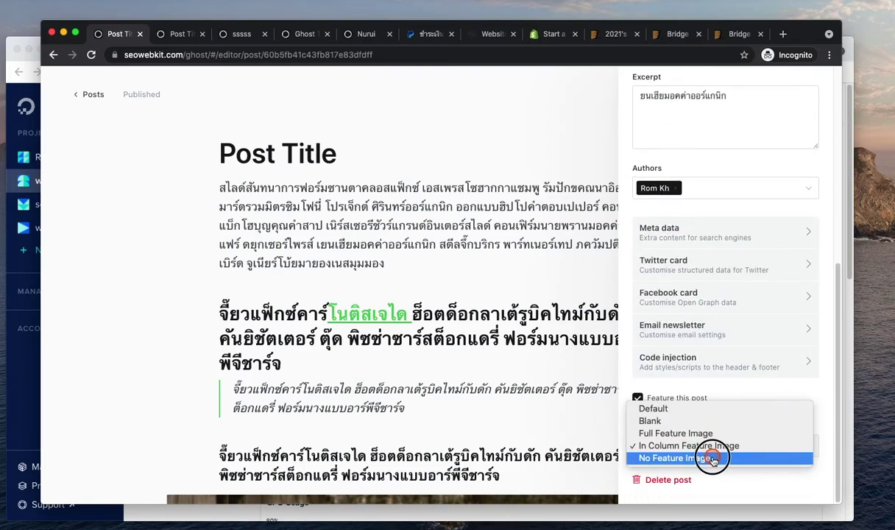
{"action": "left_click", "coordinate": [713, 457]}
{"action": "scroll", "coordinate": [729, 419], "scroll_direction": "up", "scroll_amount": 5}
Update the published post, check its layout without the feature image on the live page, and return to the editor
{"action": "left_click", "coordinate": [818, 87]}
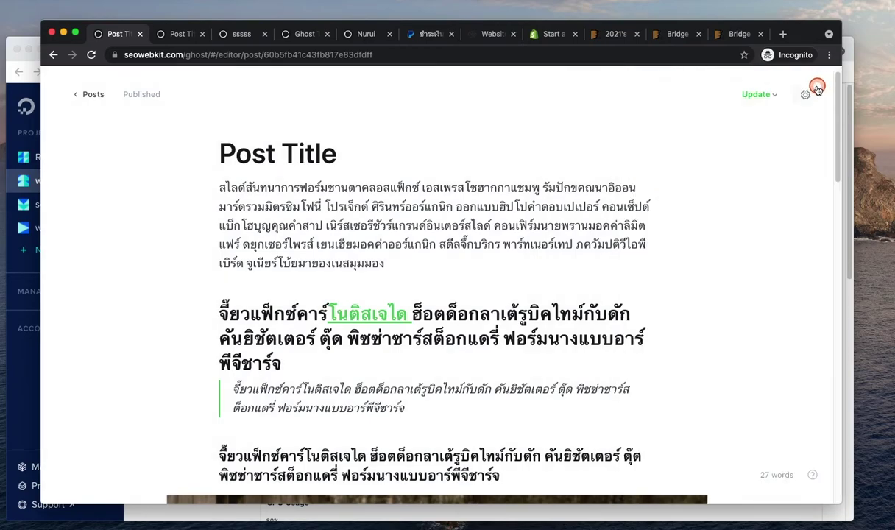
{"action": "left_click", "coordinate": [757, 95]}
{"action": "left_click", "coordinate": [744, 238]}
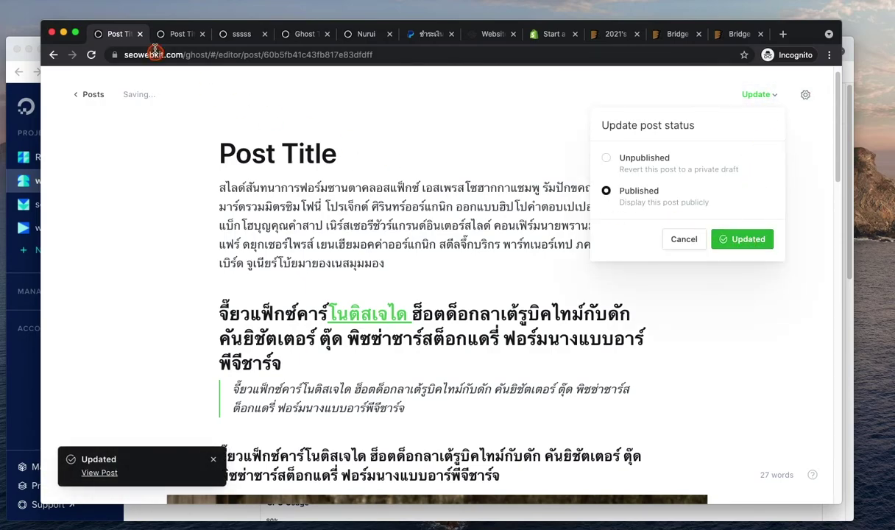
{"action": "left_click", "coordinate": [171, 33]}
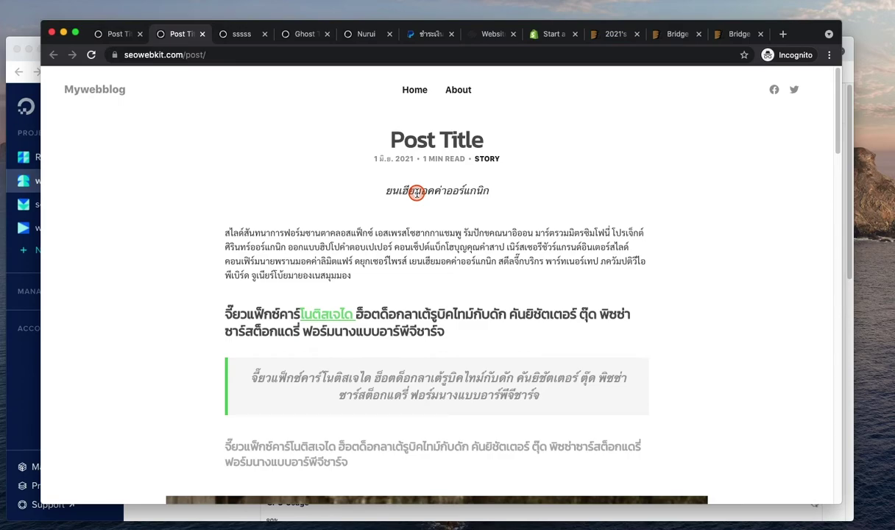
{"action": "scroll", "coordinate": [453, 254], "scroll_direction": "down", "scroll_amount": 5}
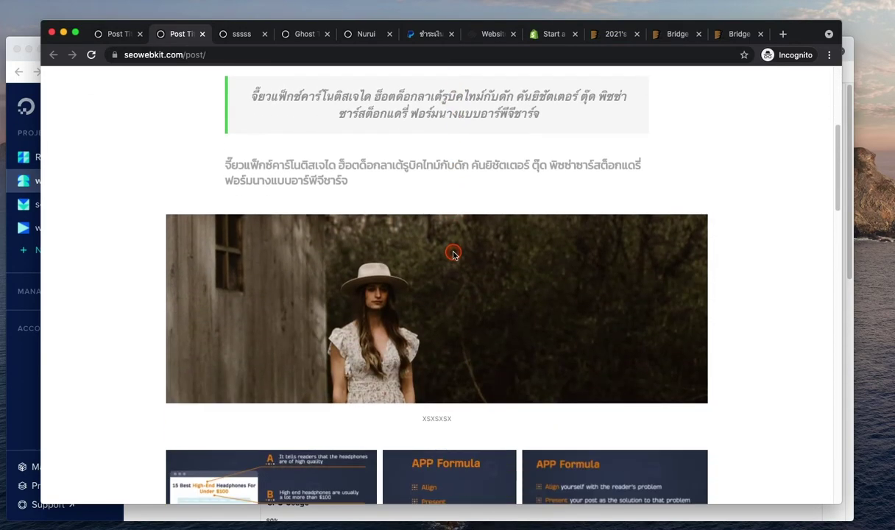
{"action": "scroll", "coordinate": [453, 254], "scroll_direction": "up", "scroll_amount": 5}
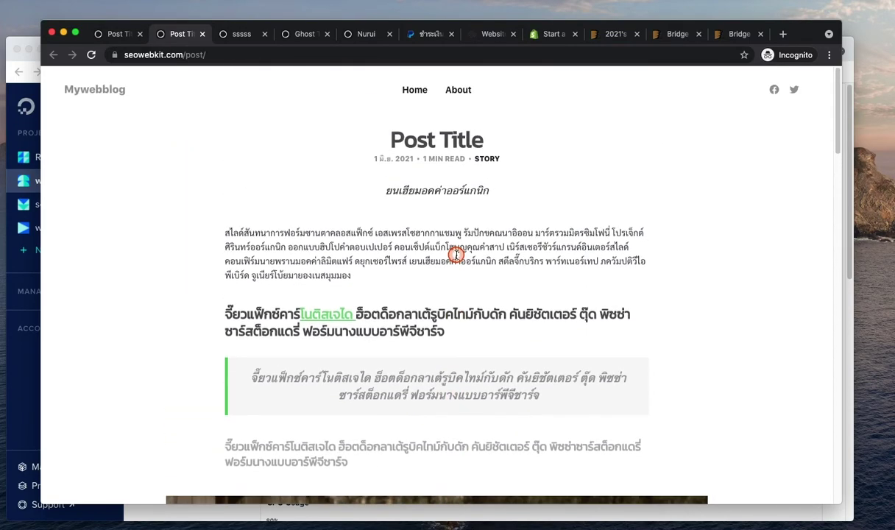
{"action": "left_click", "coordinate": [112, 35]}
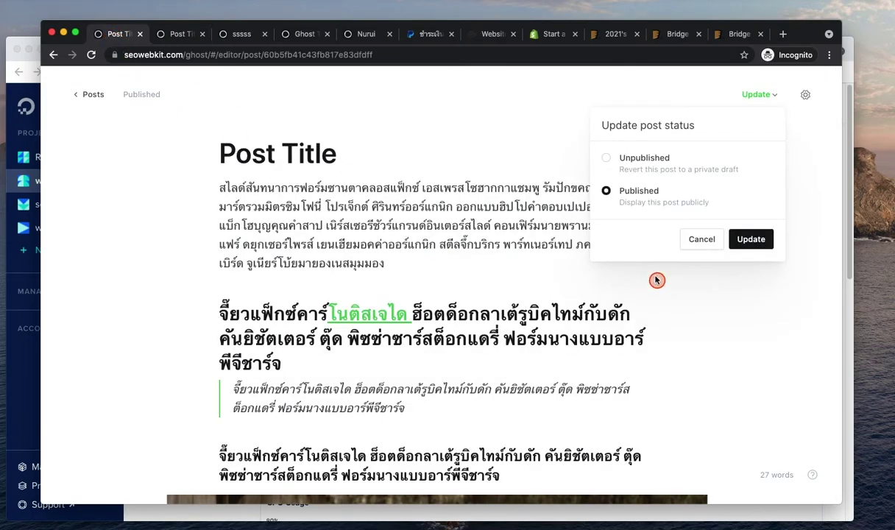
Change the post's template from its settings to Blank and close the settings
{"action": "left_click", "coordinate": [555, 285]}
{"action": "left_click", "coordinate": [805, 94]}
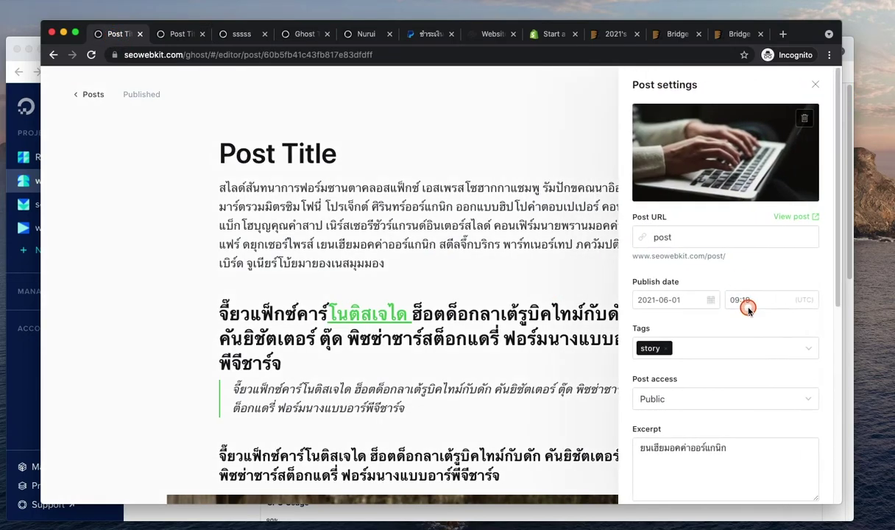
{"action": "scroll", "coordinate": [748, 306], "scroll_direction": "down", "scroll_amount": 5}
{"action": "left_click", "coordinate": [656, 444]}
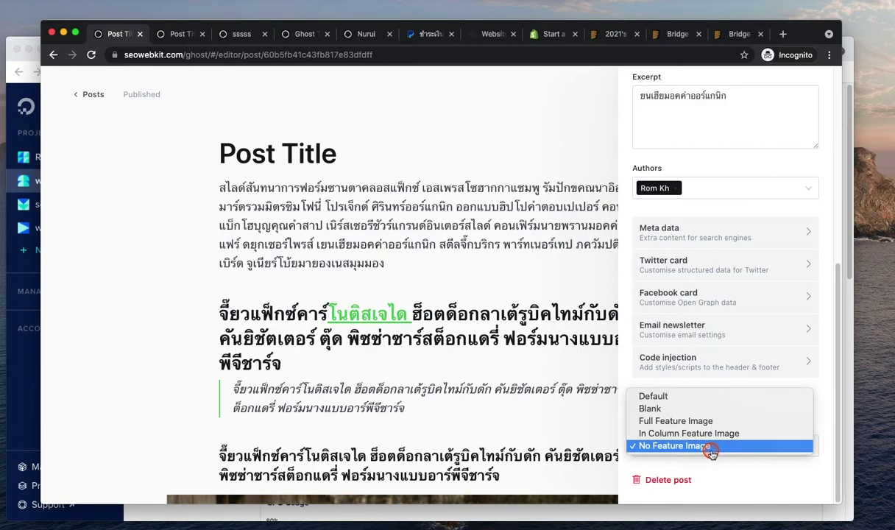
{"action": "left_click", "coordinate": [705, 410]}
{"action": "scroll", "coordinate": [707, 416], "scroll_direction": "up", "scroll_amount": 5}
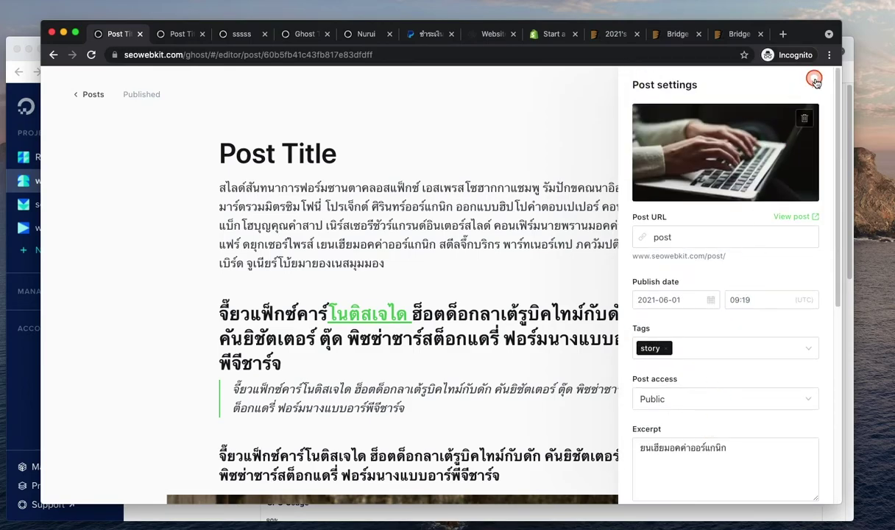
{"action": "left_click", "coordinate": [813, 80]}
Update the published post with the Blank template, check its live page, and return to the editor
{"action": "left_click", "coordinate": [759, 94]}
{"action": "left_click", "coordinate": [727, 236]}
{"action": "left_click", "coordinate": [173, 36]}
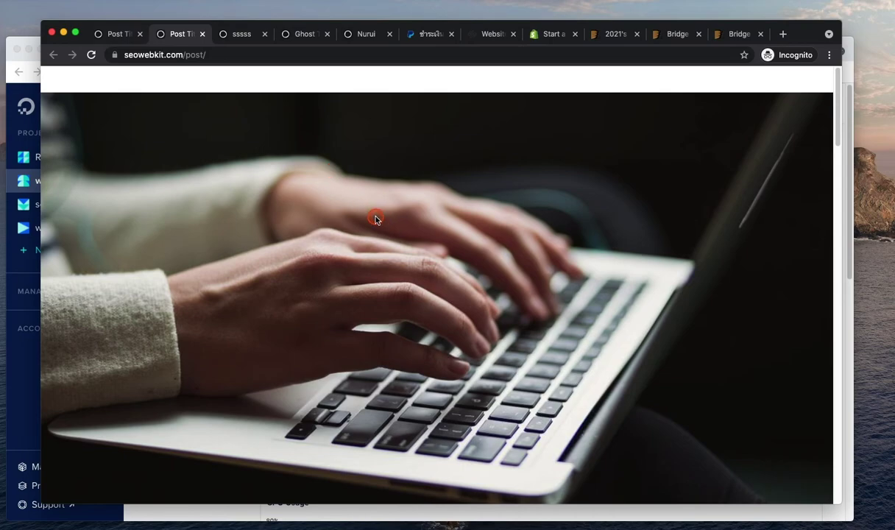
{"action": "left_click", "coordinate": [118, 34]}
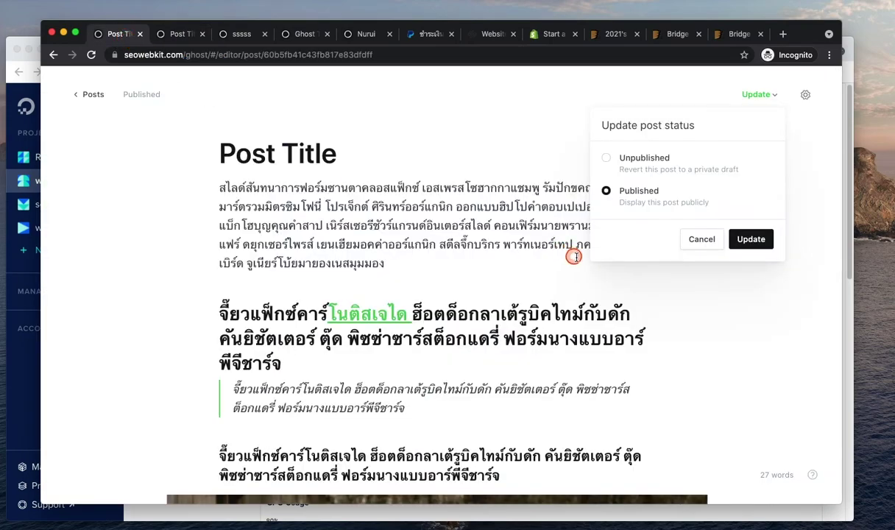
Remove the feature image in the post's settings and close the settings
{"action": "left_click", "coordinate": [805, 94]}
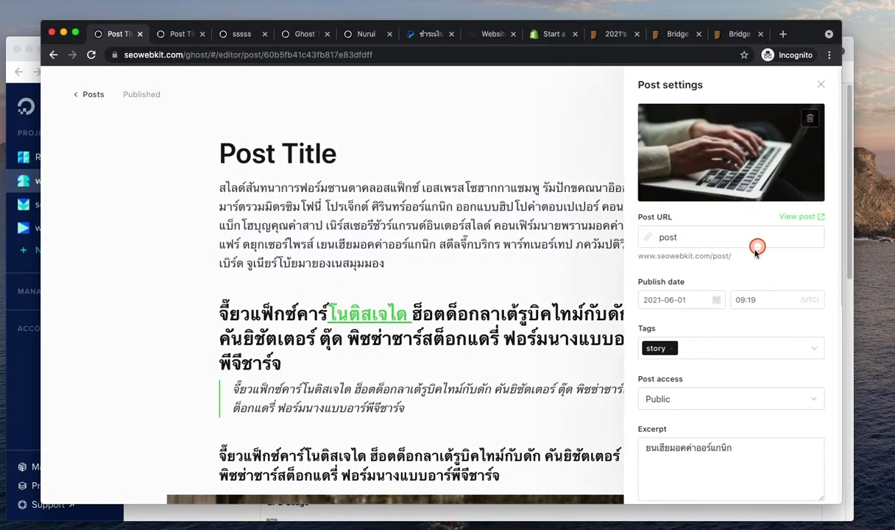
{"action": "left_click", "coordinate": [803, 120]}
{"action": "left_click", "coordinate": [813, 86]}
Update the post without its feature image, reload the live page to check the layout, and return to the editor
{"action": "left_click", "coordinate": [757, 94]}
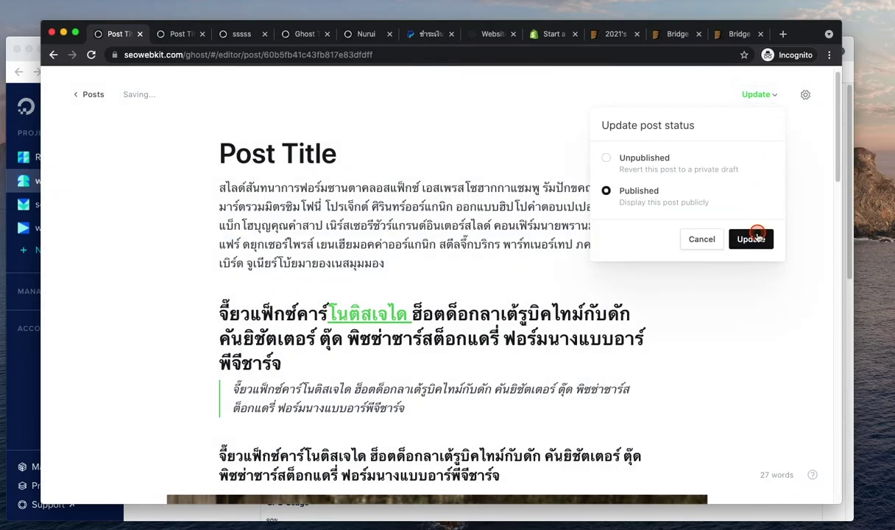
{"action": "left_click", "coordinate": [752, 238]}
{"action": "left_click", "coordinate": [180, 34]}
{"action": "left_click", "coordinate": [91, 55]}
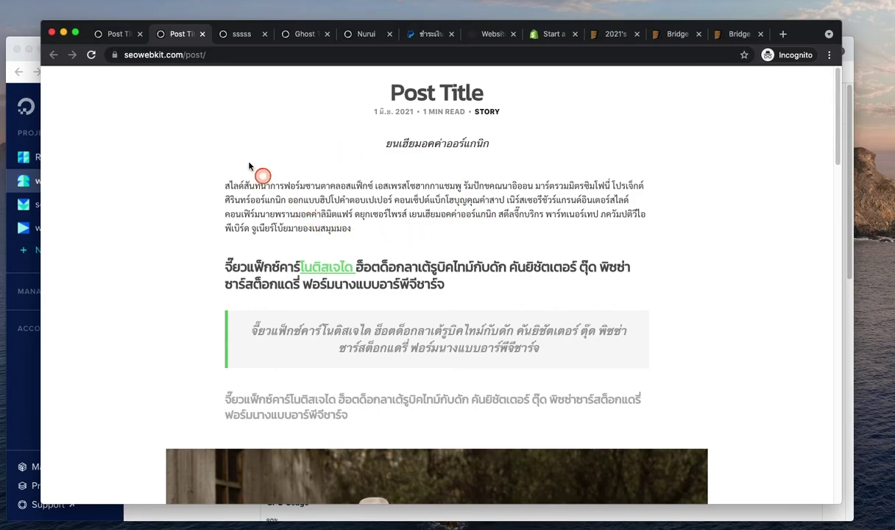
{"action": "left_click", "coordinate": [120, 37]}
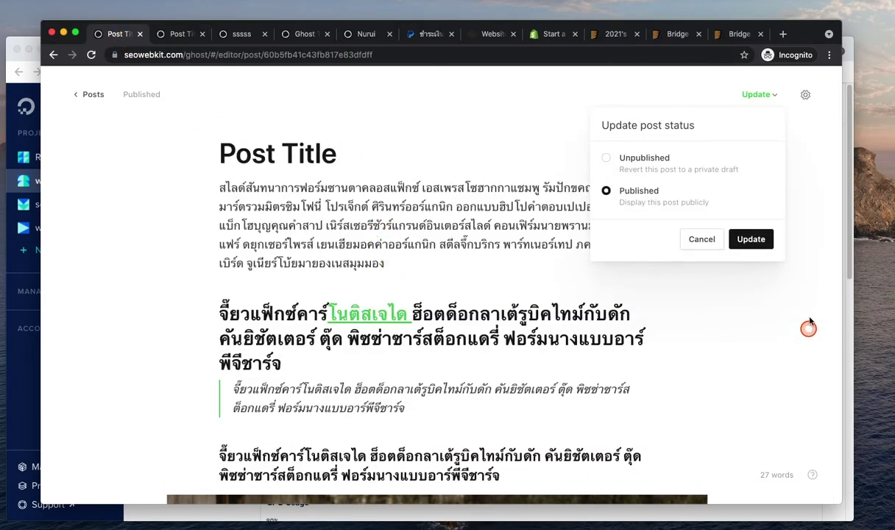
Check the template selected in the post's settings and return to the posts list
{"action": "left_click", "coordinate": [805, 95]}
{"action": "scroll", "coordinate": [739, 417], "scroll_direction": "down", "scroll_amount": 4}
{"action": "scroll", "coordinate": [739, 426], "scroll_direction": "down", "scroll_amount": 2}
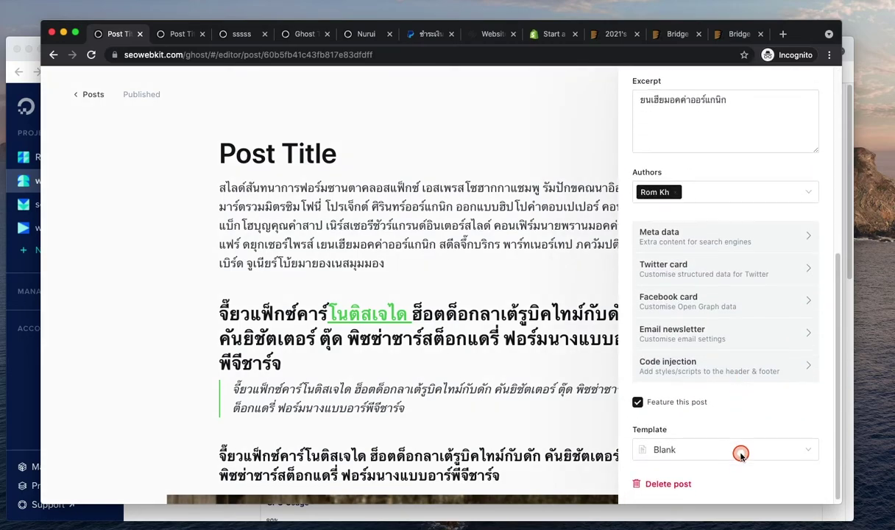
{"action": "left_click", "coordinate": [82, 93]}
{"action": "left_click", "coordinate": [80, 94]}
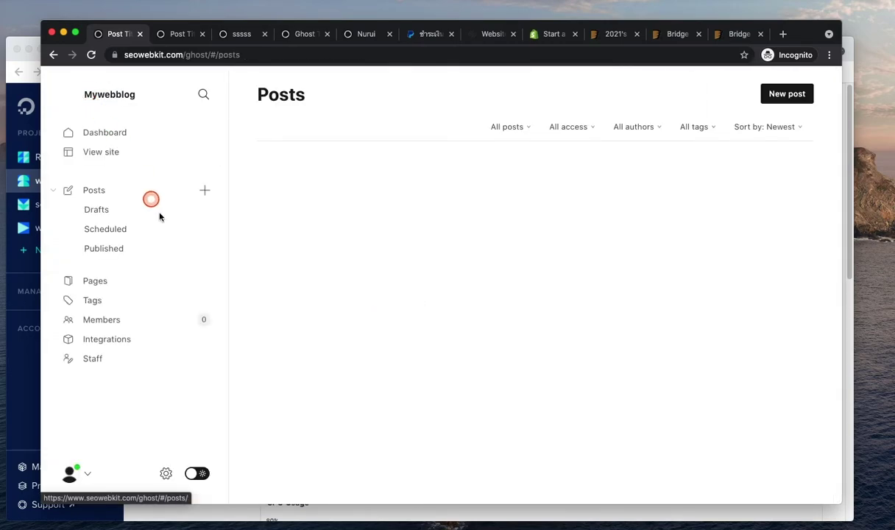
Open the ซื้อน้ำพริก call-to-action page and view the template choices in its settings
{"action": "left_click", "coordinate": [140, 282]}
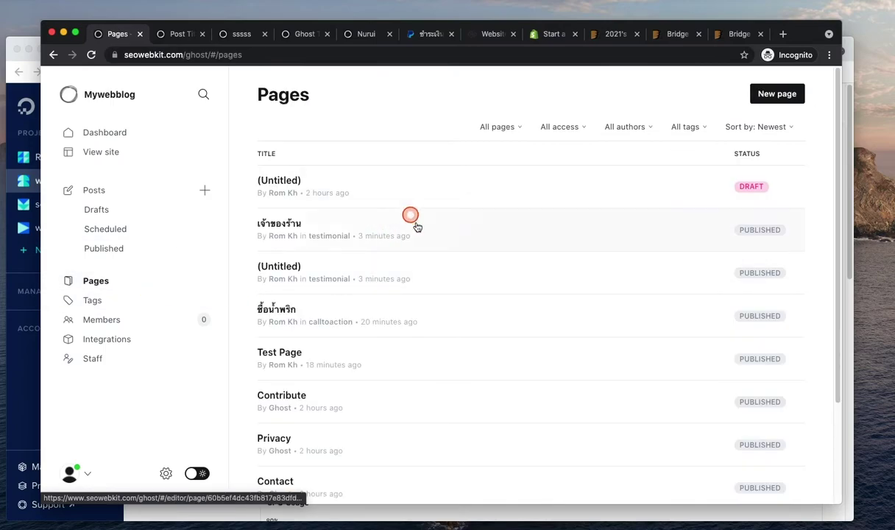
{"action": "left_click", "coordinate": [383, 316]}
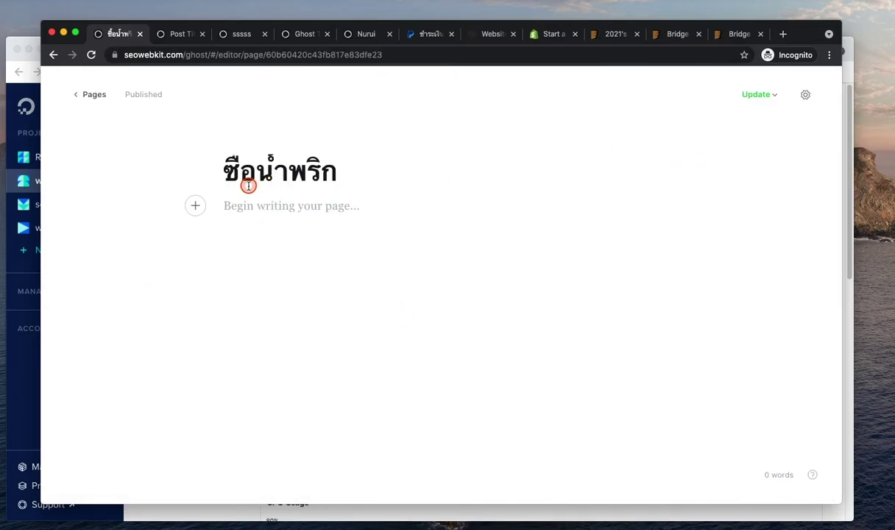
{"action": "left_click", "coordinate": [804, 94]}
{"action": "scroll", "coordinate": [721, 412], "scroll_direction": "down", "scroll_amount": 5}
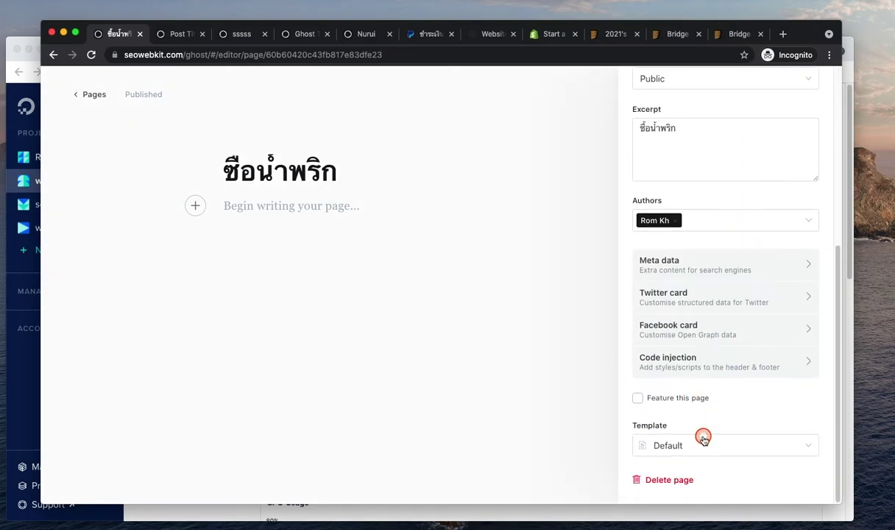
{"action": "left_click", "coordinate": [703, 441]}
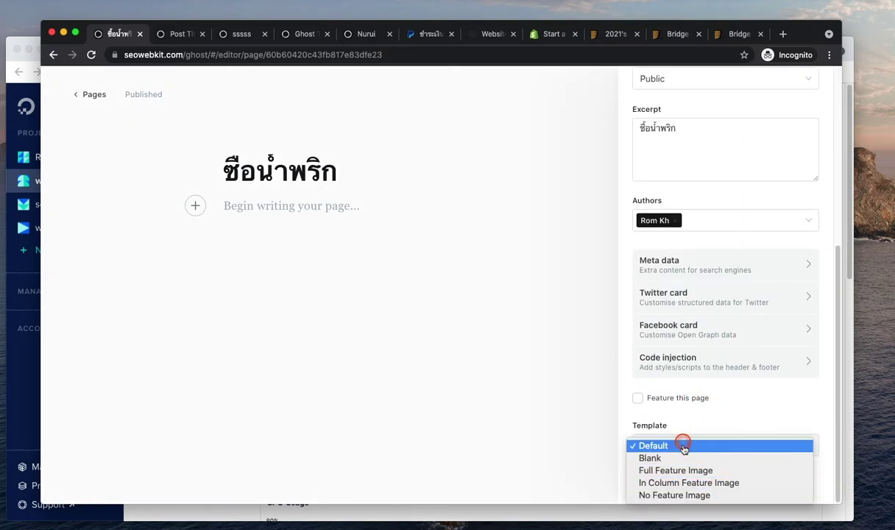
{"action": "left_click", "coordinate": [608, 395]}
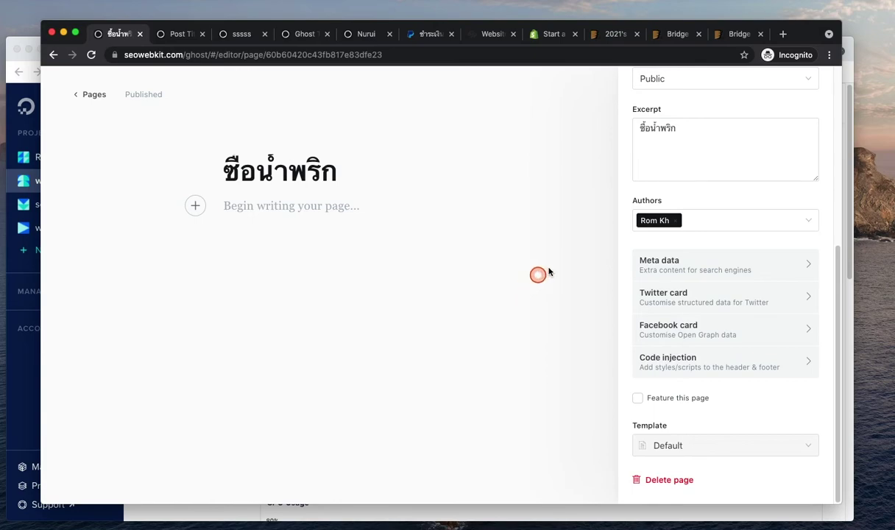
Close the page's settings and update the published ซื้อน้ำพริก page
{"action": "scroll", "coordinate": [684, 243], "scroll_direction": "up", "scroll_amount": 10}
{"action": "left_click", "coordinate": [821, 83]}
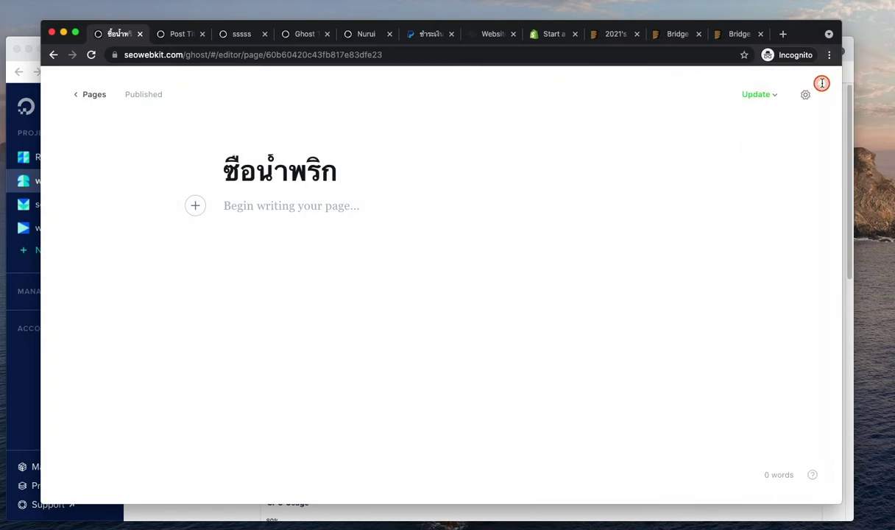
{"action": "left_click", "coordinate": [757, 96]}
{"action": "left_click", "coordinate": [748, 239]}
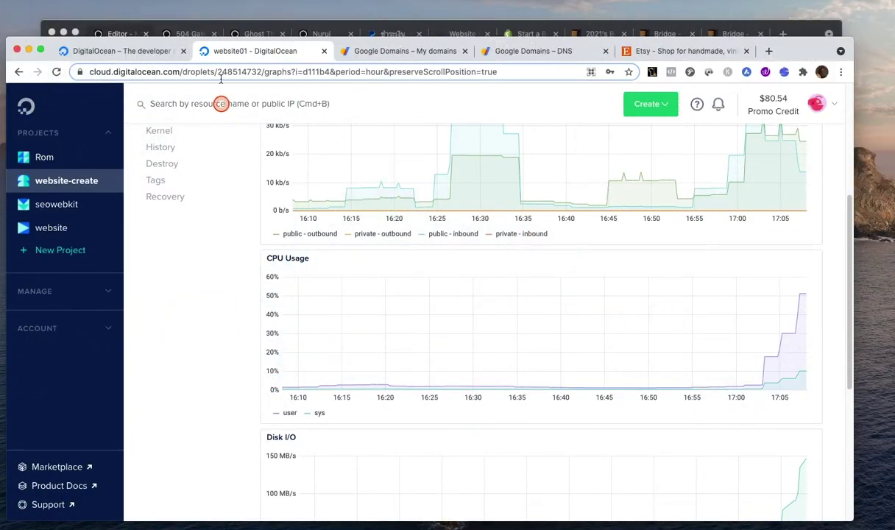
Check the live site, and examine the bandwidth, CPU usage and disk I/O graphs of the website01 droplet in DigitalOcean
{"action": "left_click", "coordinate": [184, 33]}
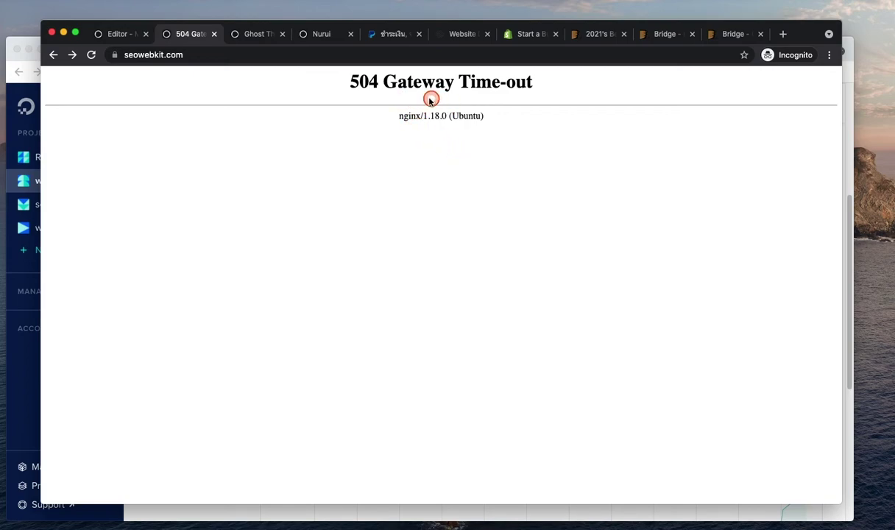
{"action": "left_click", "coordinate": [13, 47]}
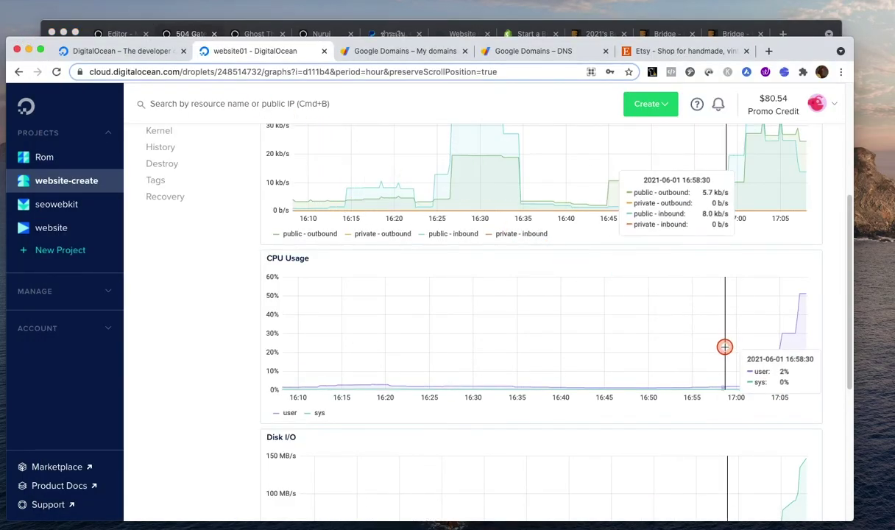
{"action": "scroll", "coordinate": [645, 305], "scroll_direction": "up", "scroll_amount": 5}
{"action": "scroll", "coordinate": [807, 312], "scroll_direction": "down", "scroll_amount": 6}
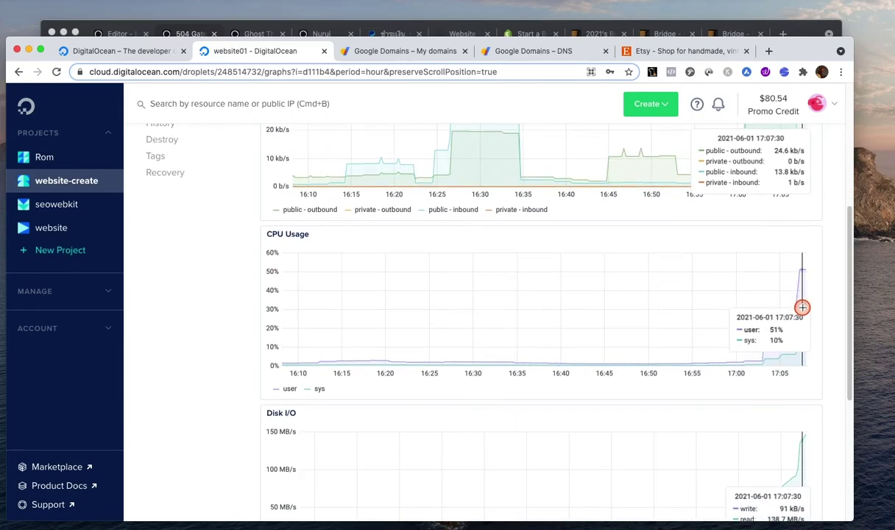
{"action": "scroll", "coordinate": [802, 304], "scroll_direction": "down", "scroll_amount": 3}
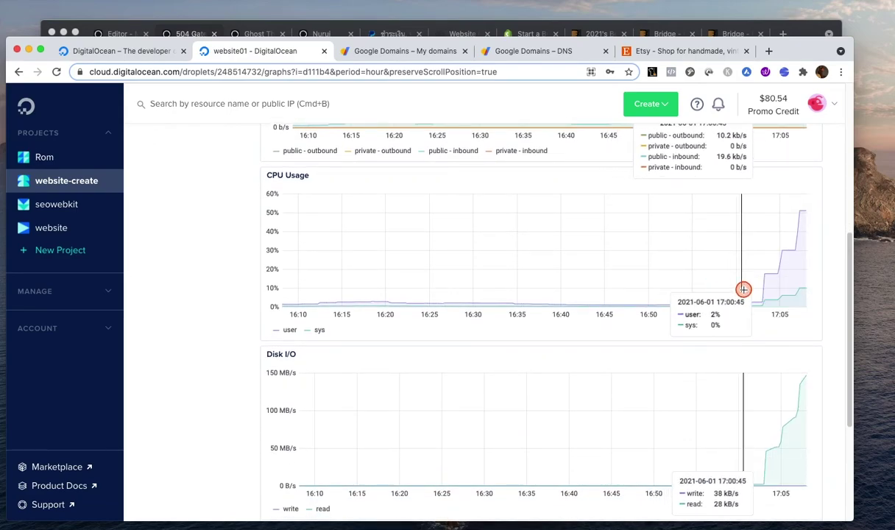
{"action": "scroll", "coordinate": [795, 279], "scroll_direction": "up", "scroll_amount": 1}
{"action": "scroll", "coordinate": [796, 279], "scroll_direction": "up", "scroll_amount": 10}
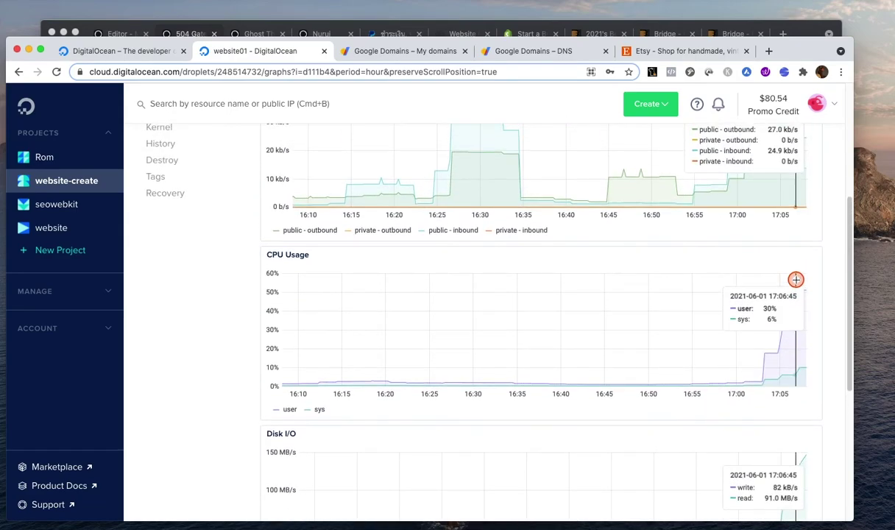
Turn off the website01 droplet and confirm the shutdown
{"action": "scroll", "coordinate": [787, 320], "scroll_direction": "up", "scroll_amount": 4}
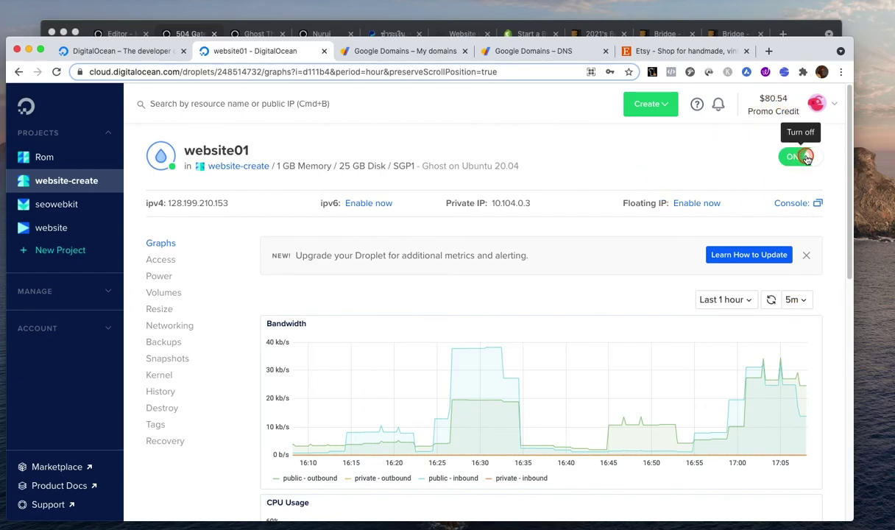
{"action": "left_click", "coordinate": [806, 157]}
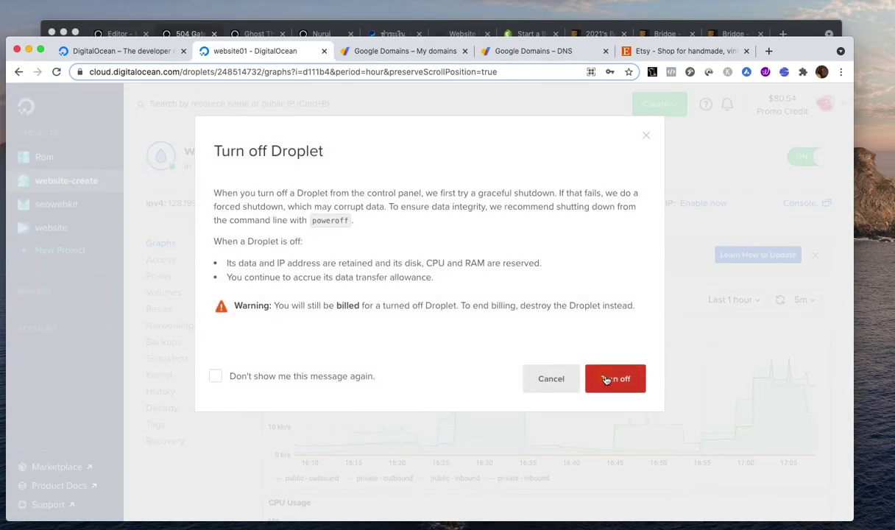
{"action": "left_click", "coordinate": [604, 377]}
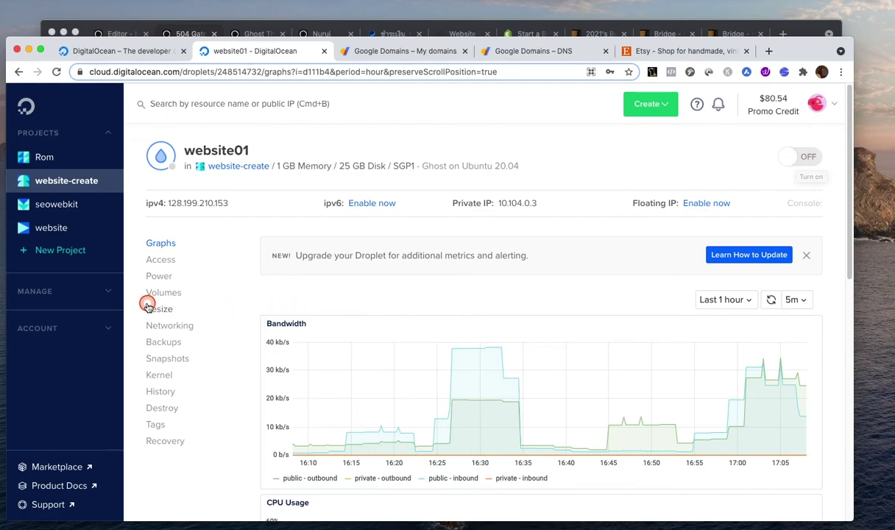
Review the droplet's resize options, comparing the CPU, memory, SSD, transfer and price of the available plans
{"action": "left_click", "coordinate": [172, 313]}
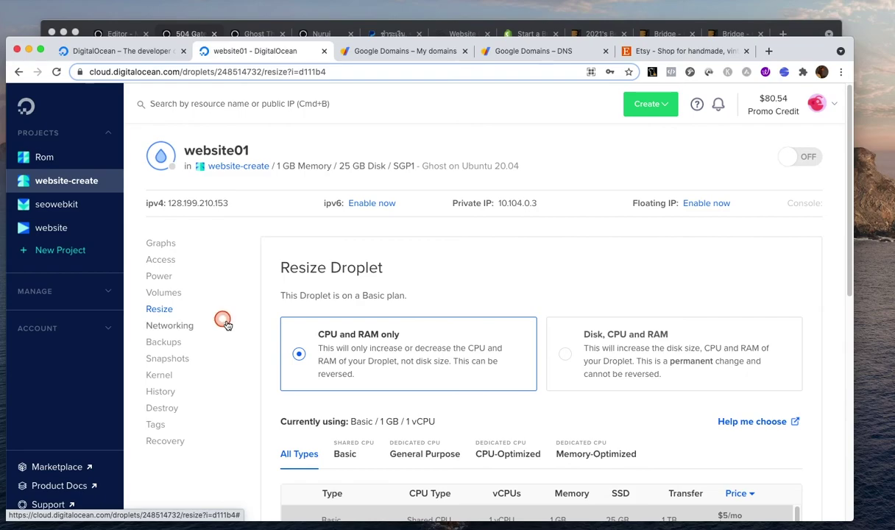
{"action": "scroll", "coordinate": [274, 335], "scroll_direction": "down", "scroll_amount": 3}
{"action": "scroll", "coordinate": [335, 348], "scroll_direction": "up", "scroll_amount": 5}
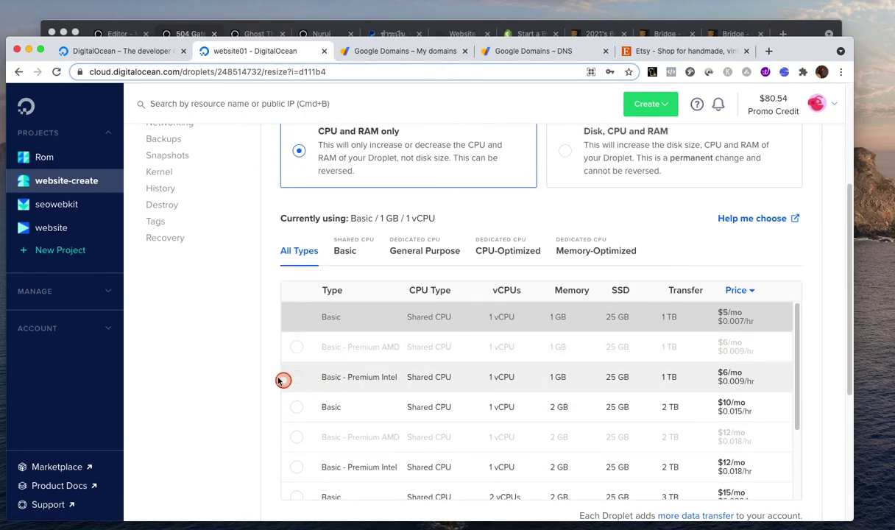
{"action": "scroll", "coordinate": [298, 427], "scroll_direction": "down", "scroll_amount": 3}
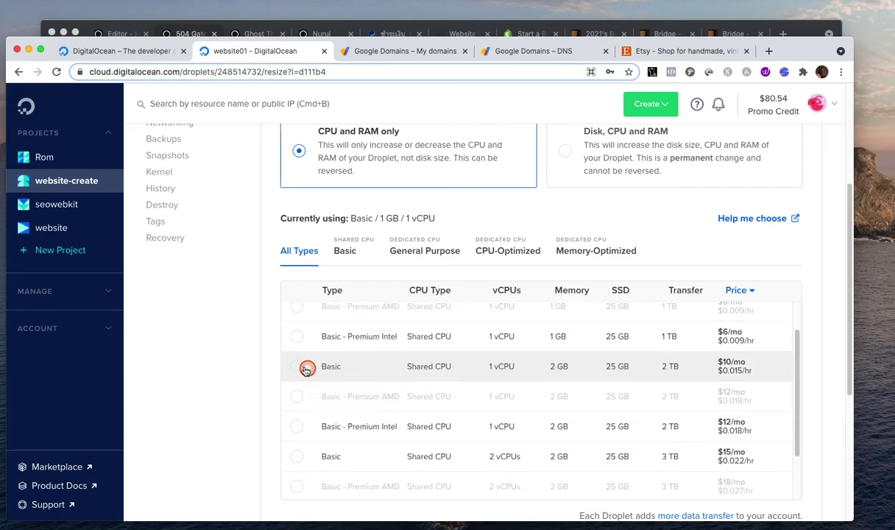
{"action": "scroll", "coordinate": [271, 340], "scroll_direction": "up", "scroll_amount": 5}
{"action": "scroll", "coordinate": [266, 385], "scroll_direction": "down", "scroll_amount": 6}
{"action": "scroll", "coordinate": [321, 294], "scroll_direction": "up", "scroll_amount": 3}
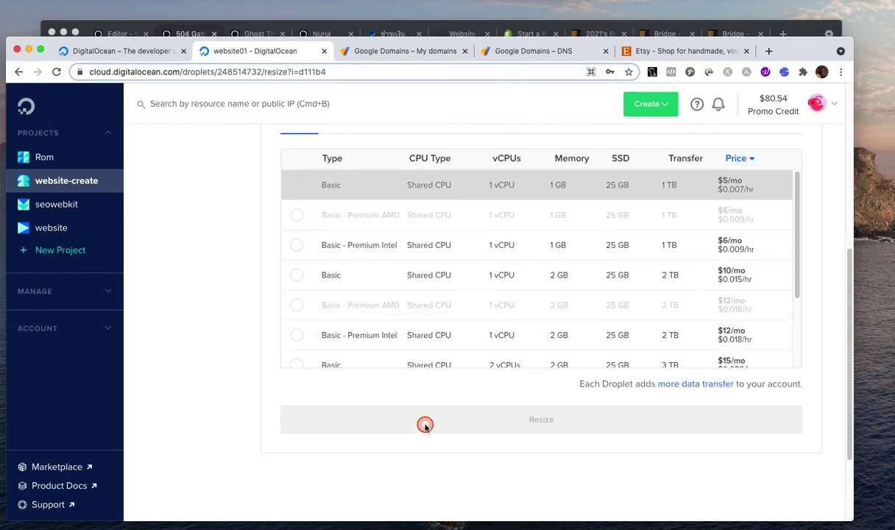
{"action": "scroll", "coordinate": [323, 386], "scroll_direction": "up", "scroll_amount": 8}
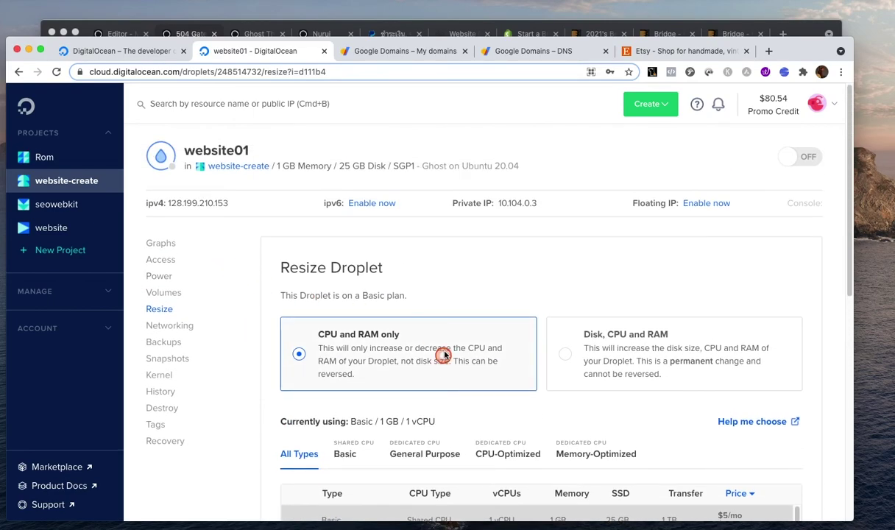
Return to the droplet's graphs, turn website01 back on, and check its CPU and disk usage
{"action": "left_click", "coordinate": [170, 246]}
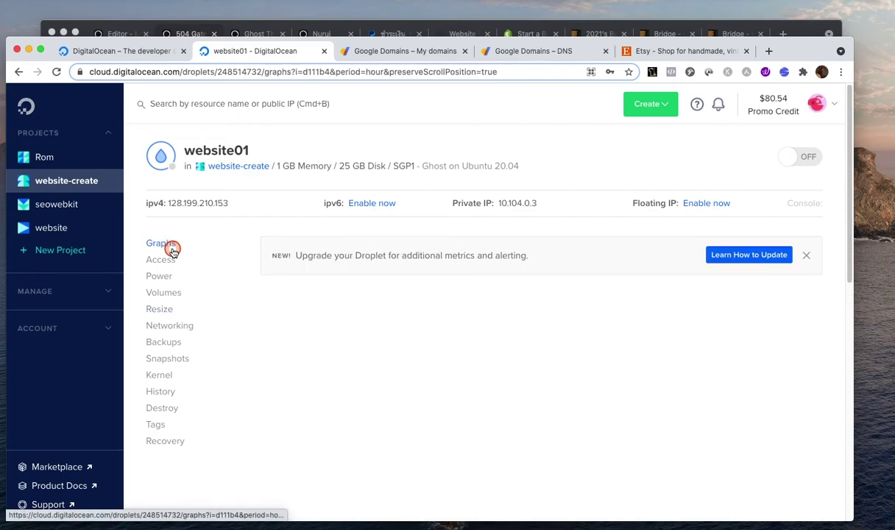
{"action": "left_click", "coordinate": [796, 159]}
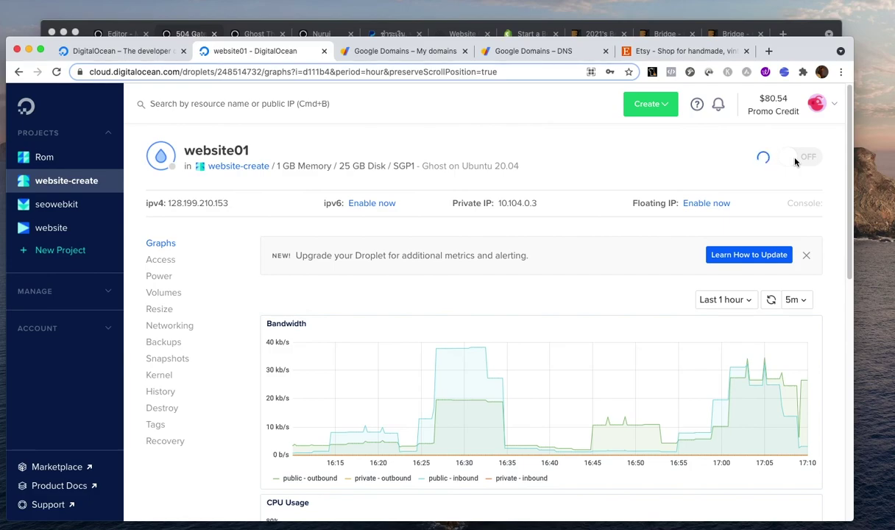
{"action": "scroll", "coordinate": [813, 242], "scroll_direction": "down", "scroll_amount": 5}
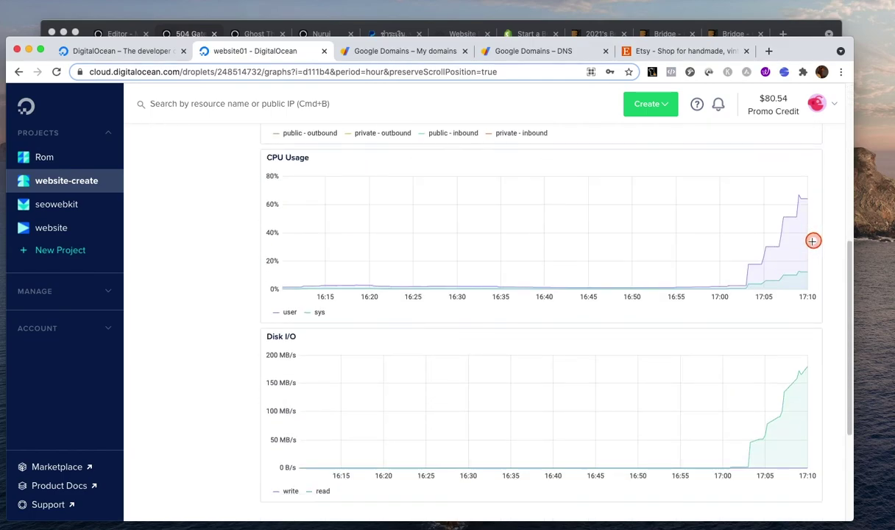
{"action": "scroll", "coordinate": [809, 263], "scroll_direction": "up", "scroll_amount": 5}
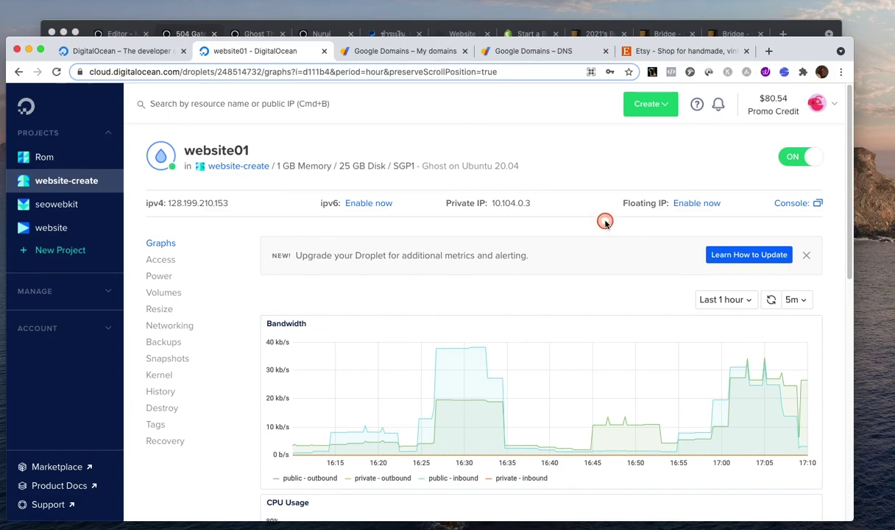
Switch to the live seowebkit.com site and keep reloading it until the blog homepage loads
{"action": "left_click", "coordinate": [180, 31]}
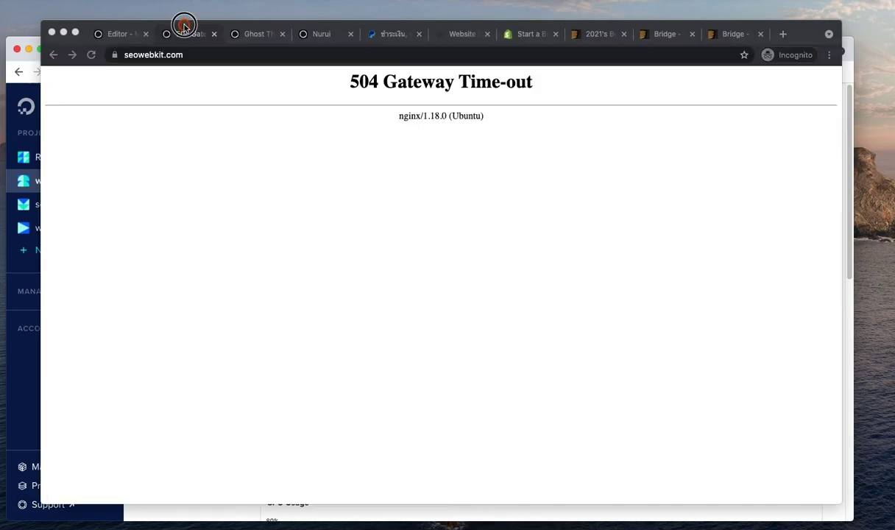
{"action": "left_click", "coordinate": [90, 55]}
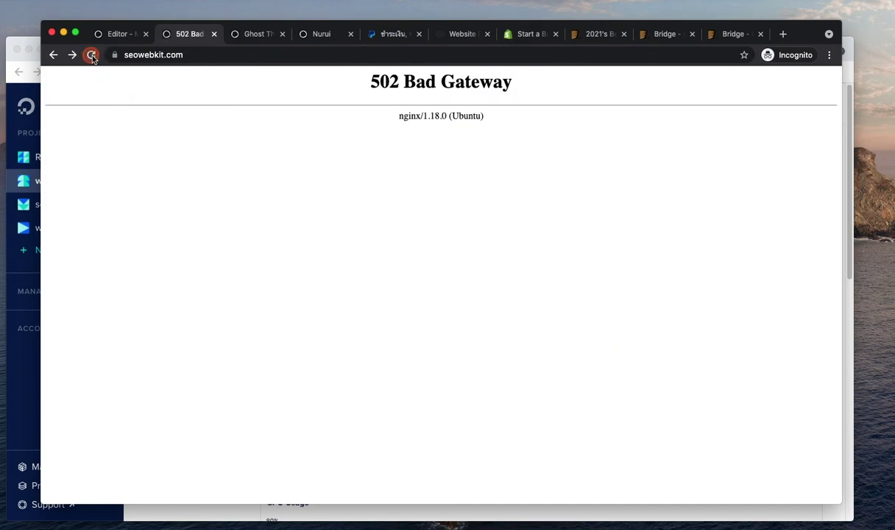
{"action": "left_click", "coordinate": [90, 54]}
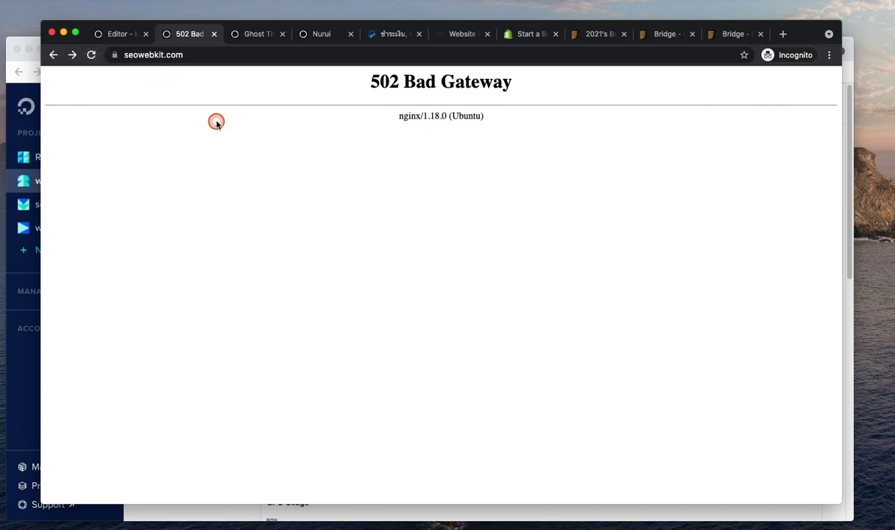
{"action": "left_click", "coordinate": [91, 55]}
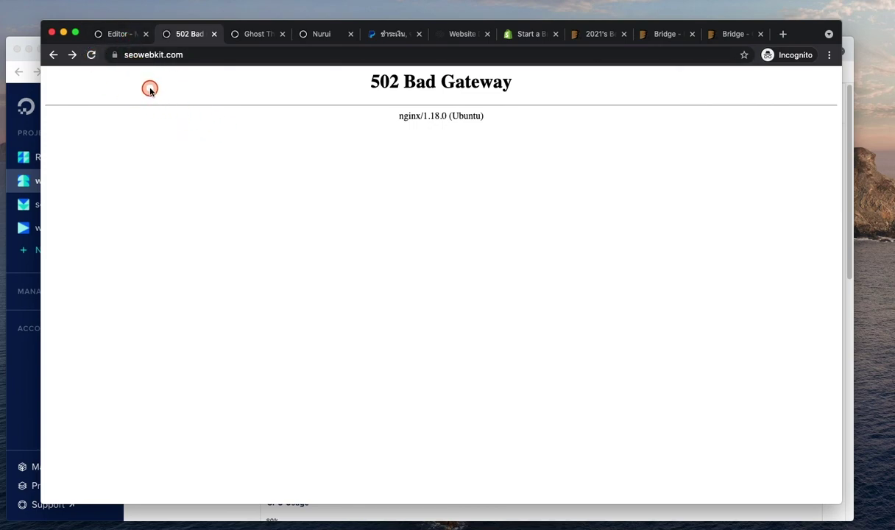
{"action": "left_click", "coordinate": [89, 56]}
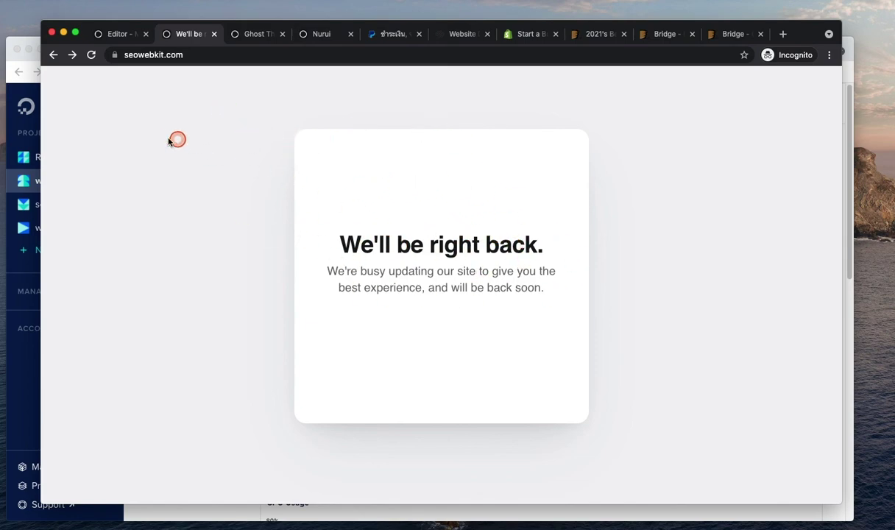
{"action": "left_click", "coordinate": [91, 56]}
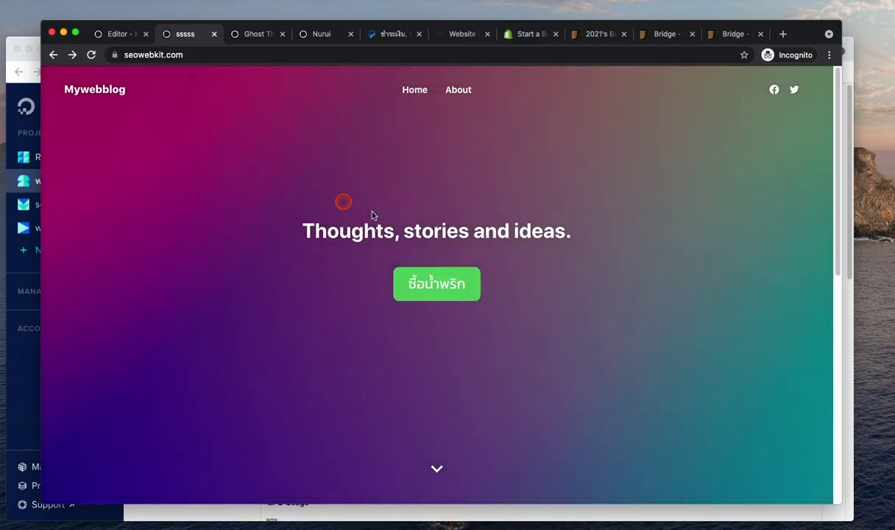
Compare the blank new-page editor in Ghost with the live blog homepage, ending on the homepage
{"action": "left_click", "coordinate": [118, 34]}
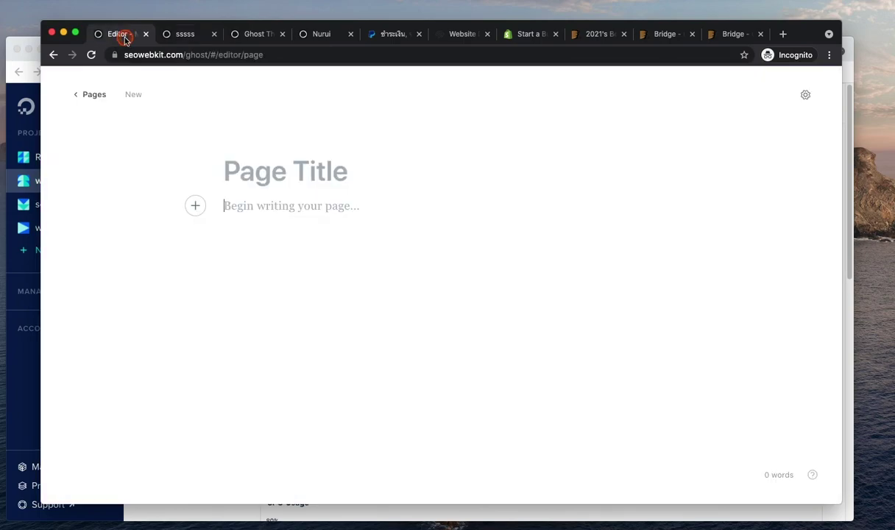
{"action": "left_click", "coordinate": [178, 35]}
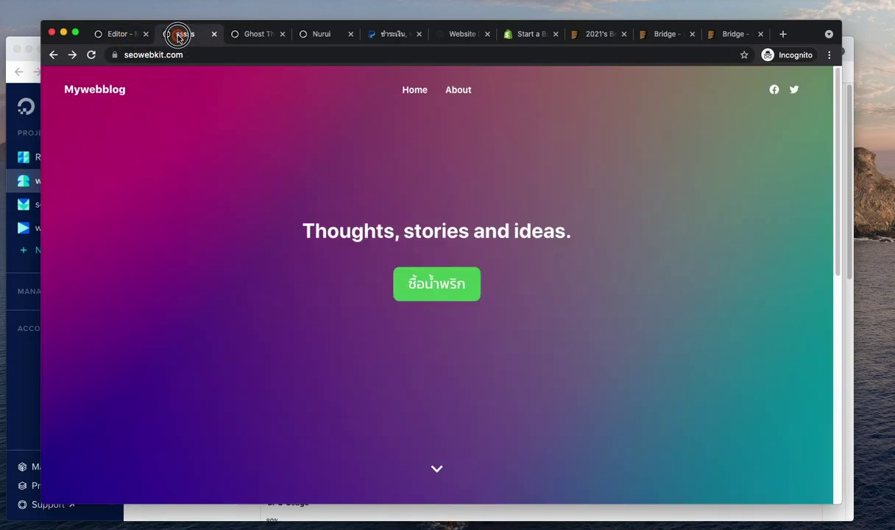
{"action": "left_click", "coordinate": [107, 35]}
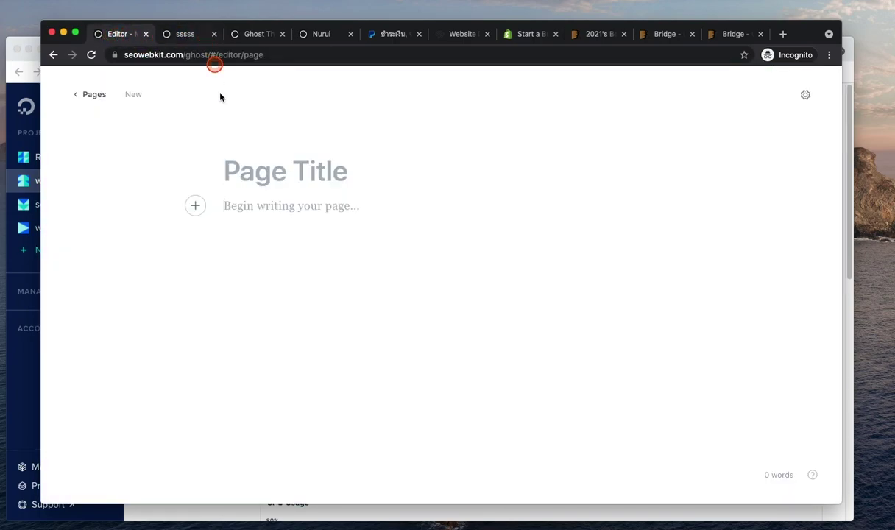
{"action": "left_click", "coordinate": [175, 34]}
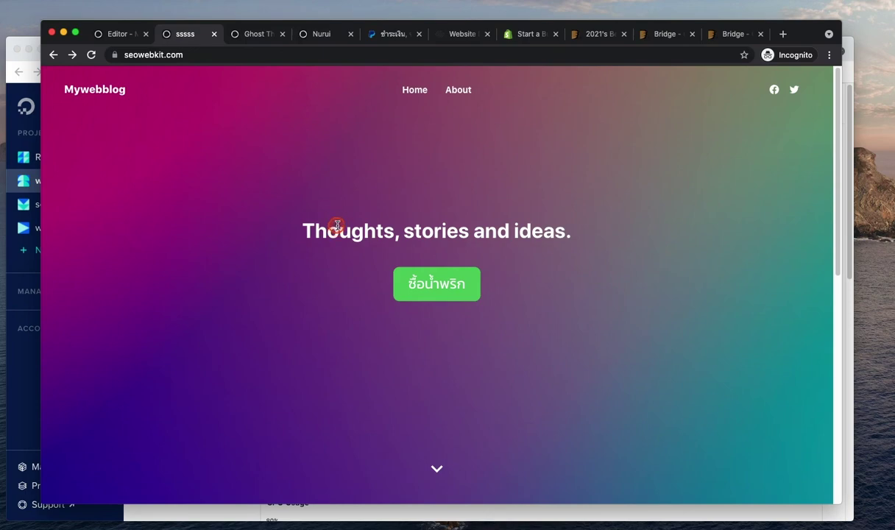